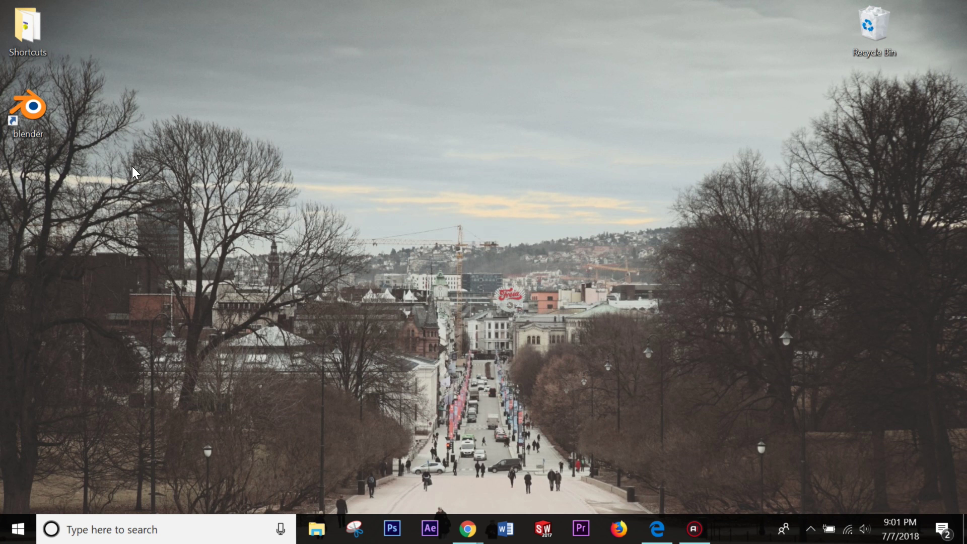
Step: Launch Blender from its desktop shortcut
double_click(46, 103)
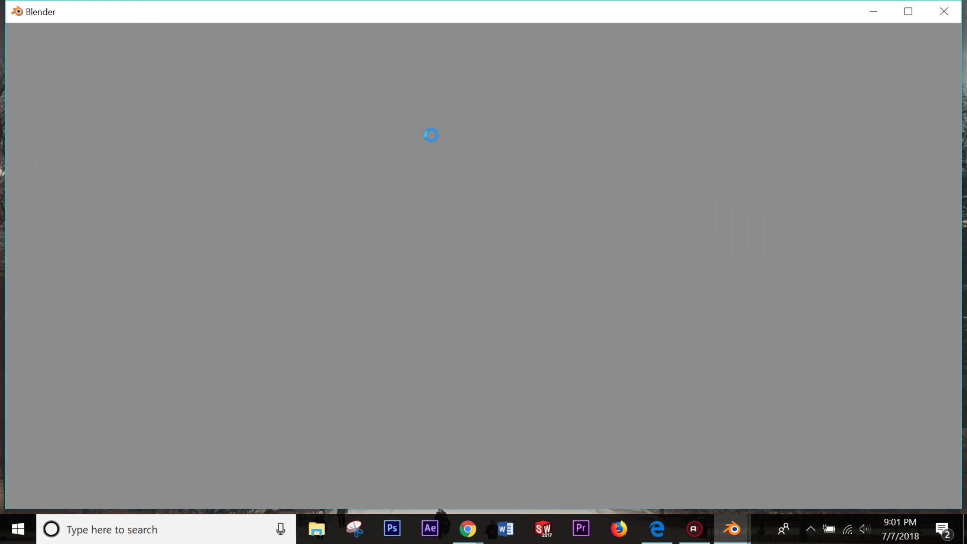
Step: Switch to Chrome, search for blender 2.79 in a new tab, view the blender.org release page and close that tab
mouse_move(468, 529)
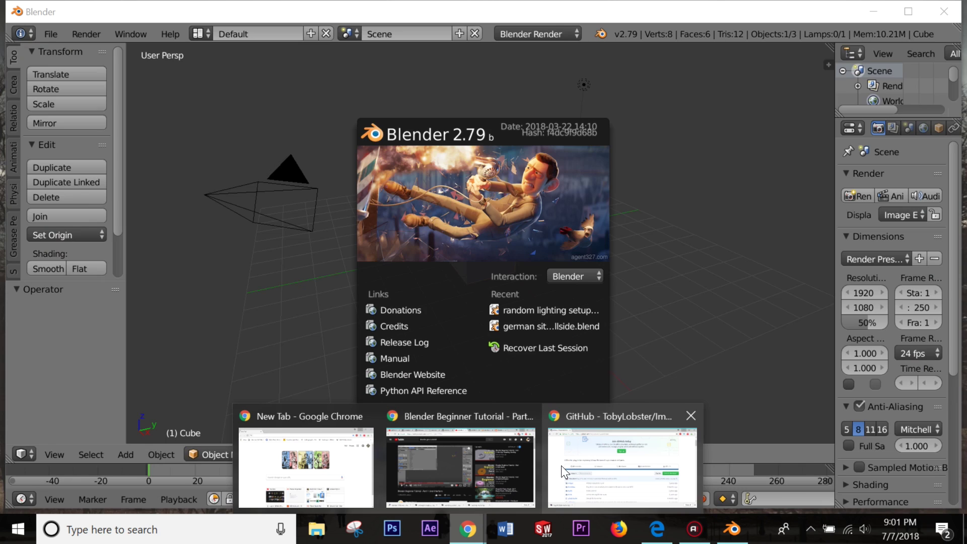
left_click(561, 465)
left_click(177, 10)
type("blender")
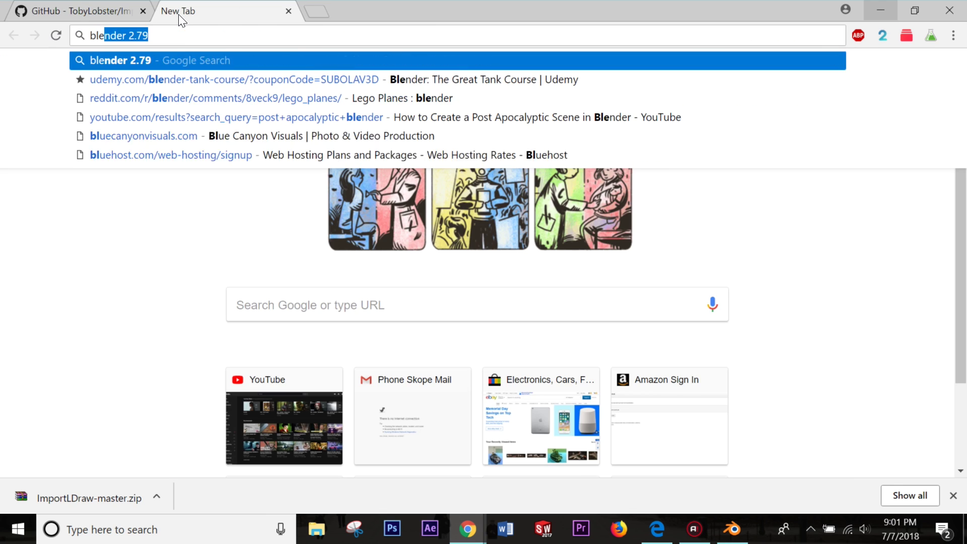
left_click(167, 156)
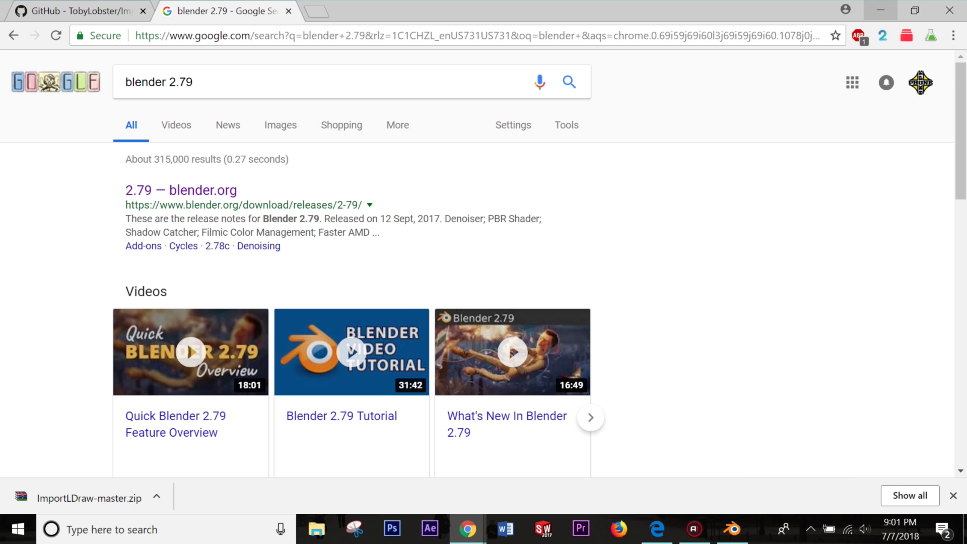
left_click(214, 192)
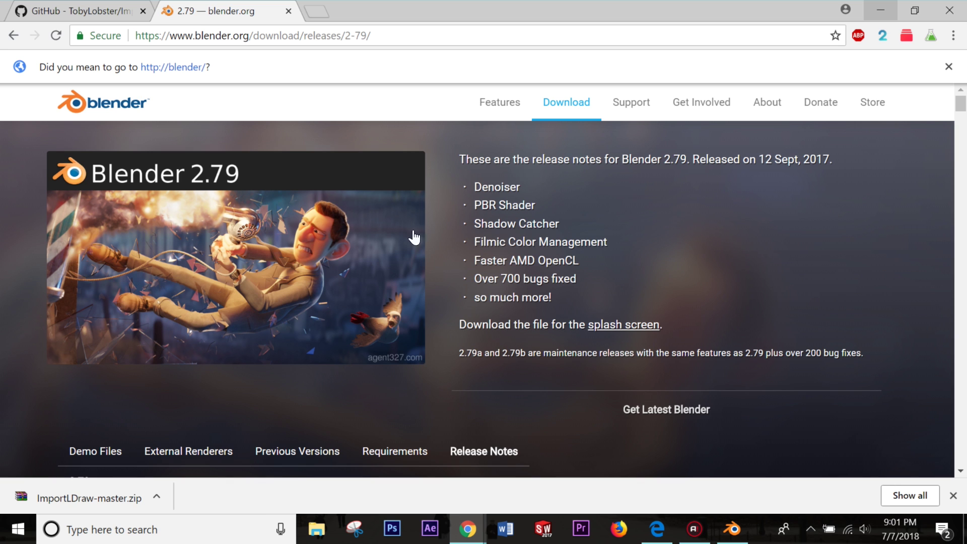
left_click(288, 11)
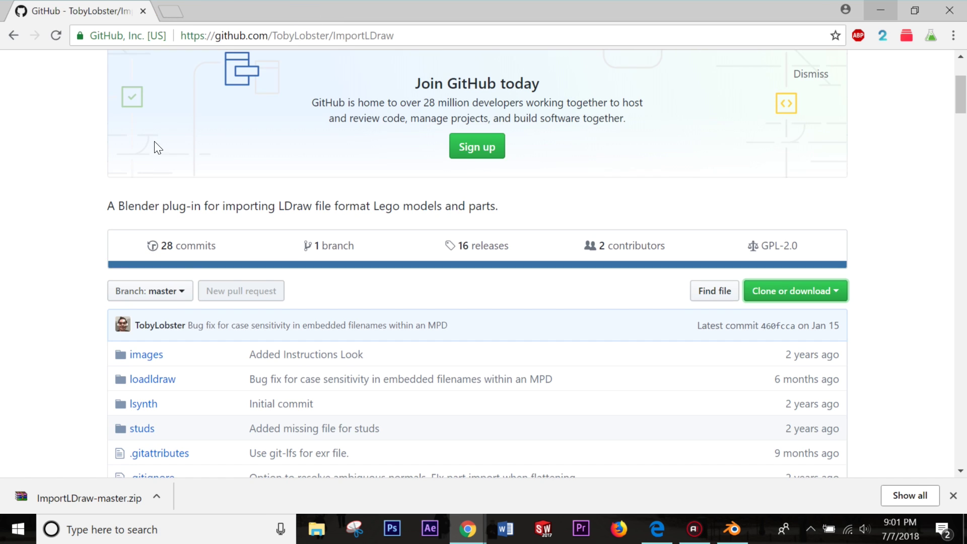
Step: Launch Stud.io, dismiss its welcome window and maximize it with an enlarged build area
left_click(19, 529)
scroll(598, 258, "down", 1)
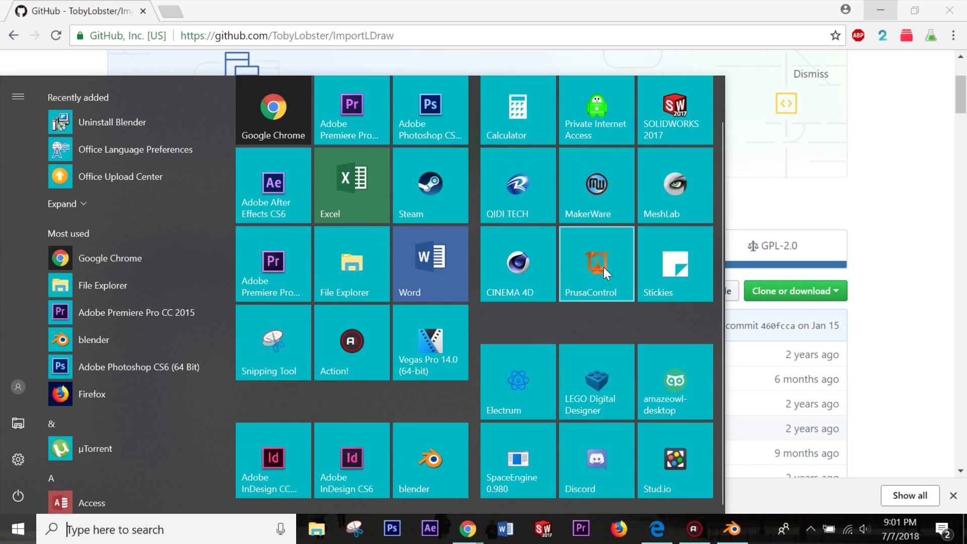
left_click(678, 475)
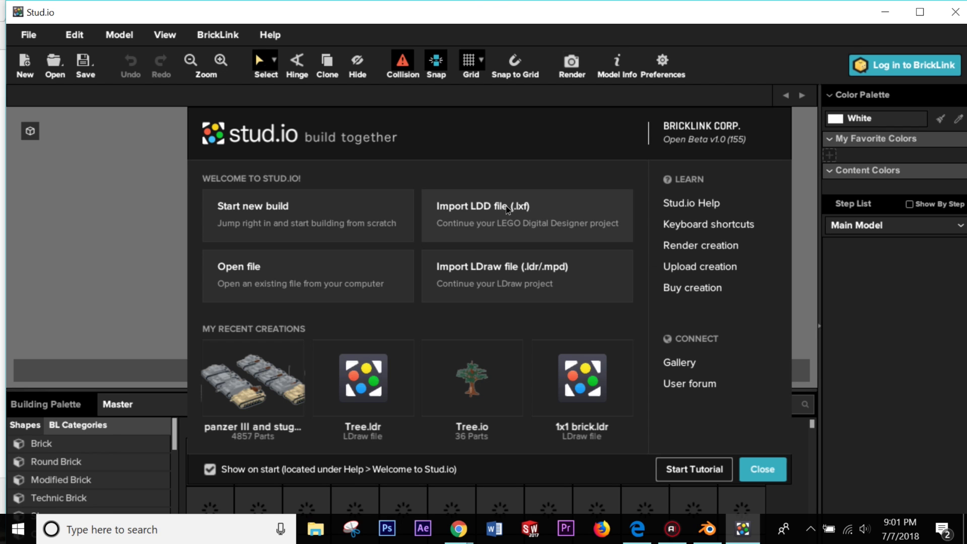
left_click(762, 469)
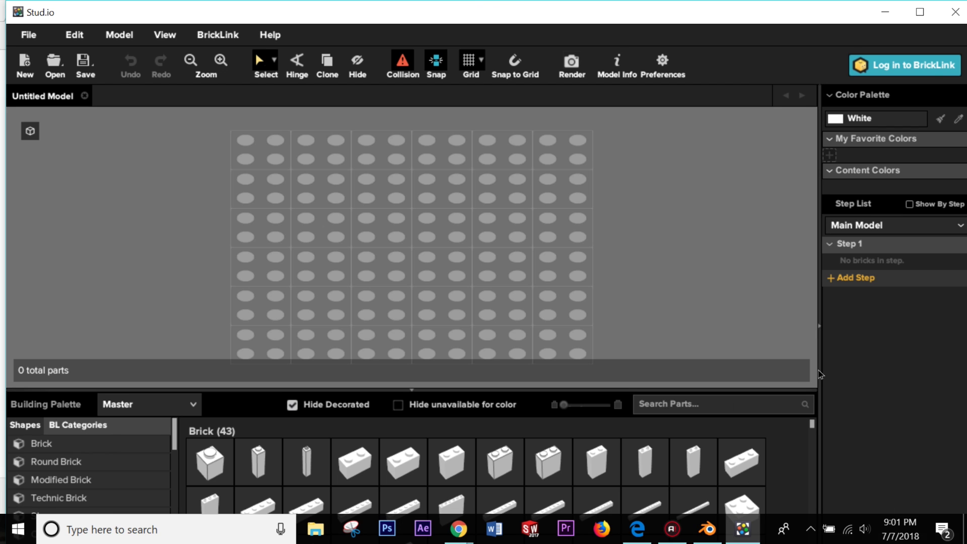
left_click(919, 22)
left_click_drag(414, 334, 441, 446)
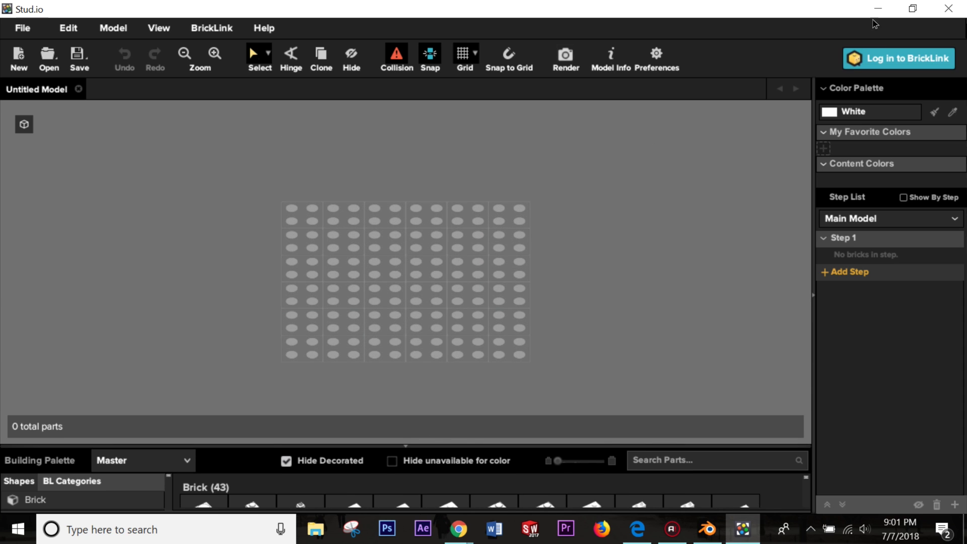
Step: Minimize Stud.io, open the BrickLink Stud.io page in a new Chrome tab and review its download information
left_click(878, 8)
left_click(168, 10)
type("stu")
key("Delete")
type("d.io")
key("Return")
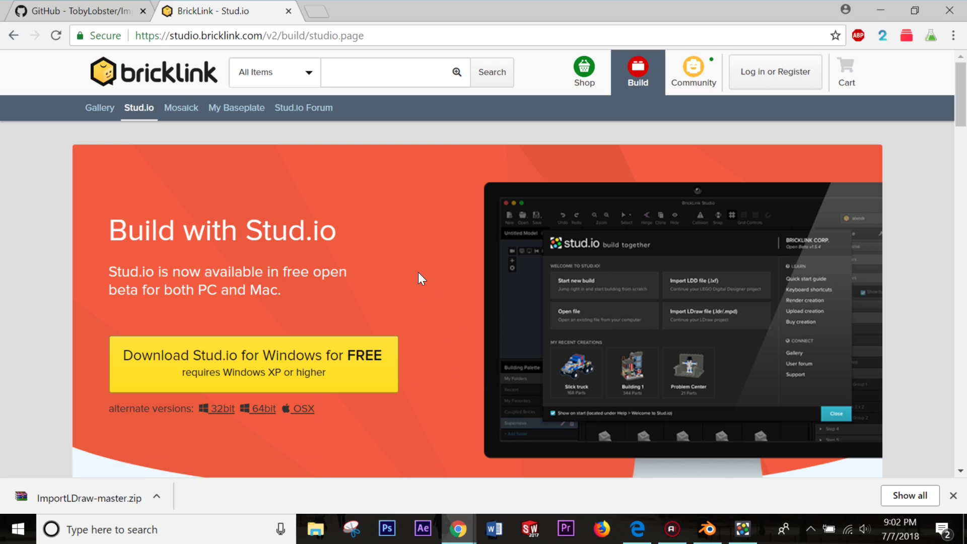
scroll(418, 272, "down", 1)
scroll(418, 278, "down", 8)
scroll(418, 279, "up", 9)
Step: Search the web for "ldraw to blender importer" in a new tab and open the TobyLobster/ImportLDraw GitHub repository
left_click(317, 11)
type("ld")
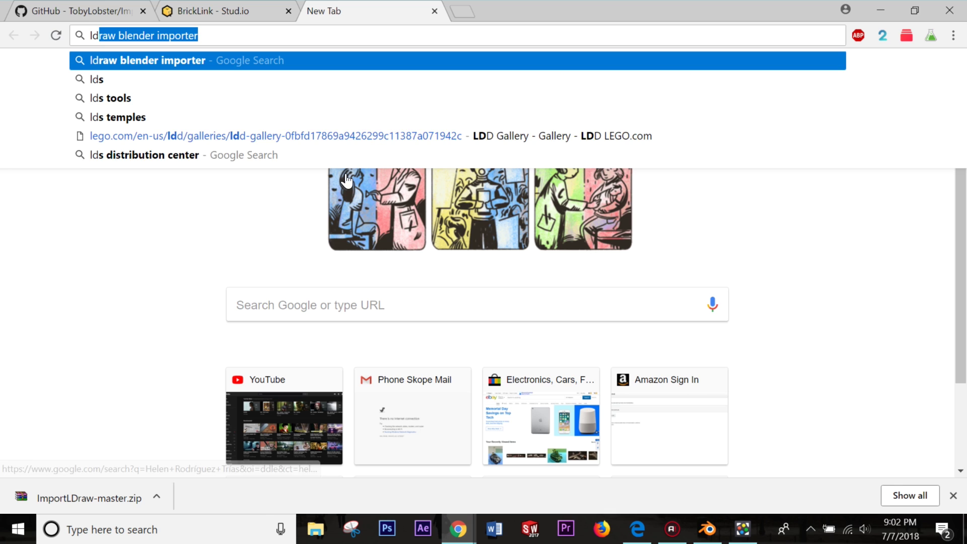
type("raw to blender importer")
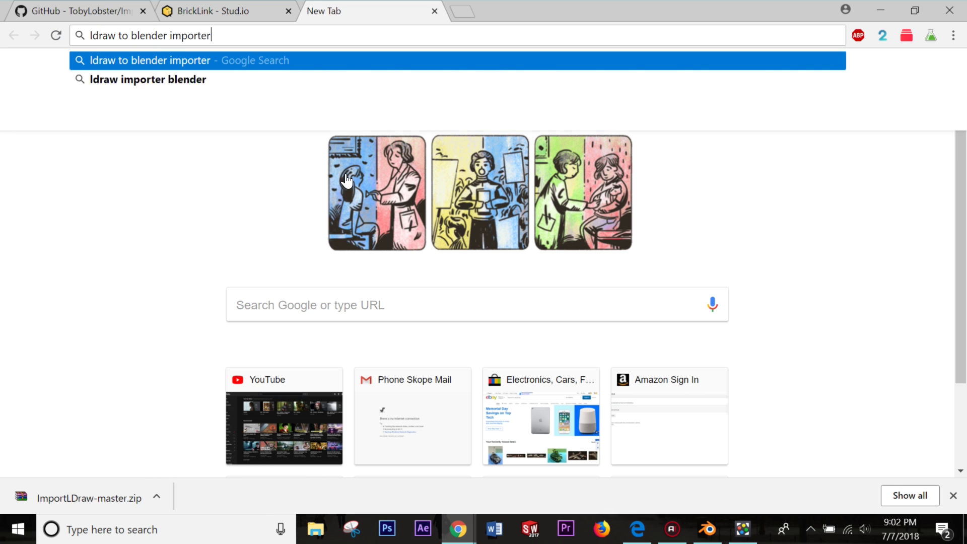
key("Return")
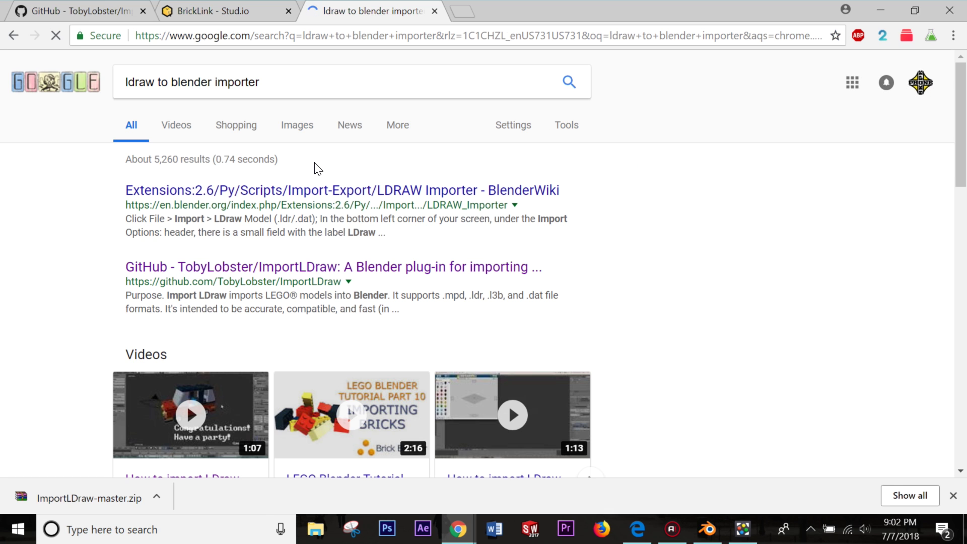
left_click(355, 276)
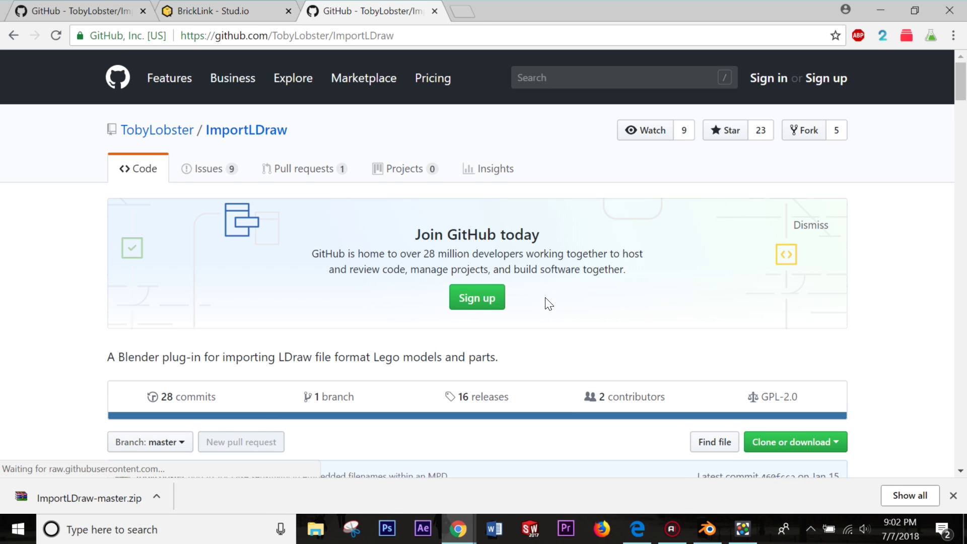
scroll(585, 302, "down", 3)
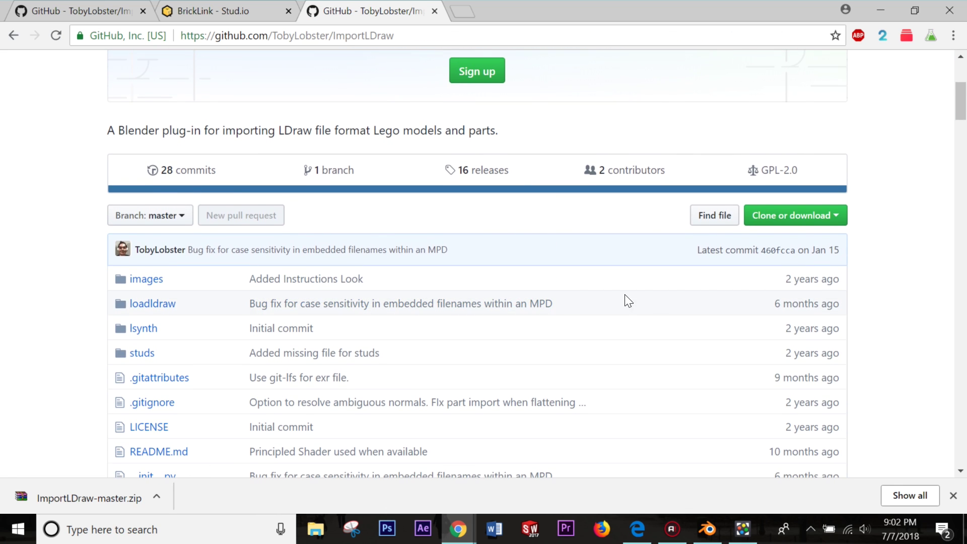
left_click(814, 222)
left_click(778, 339)
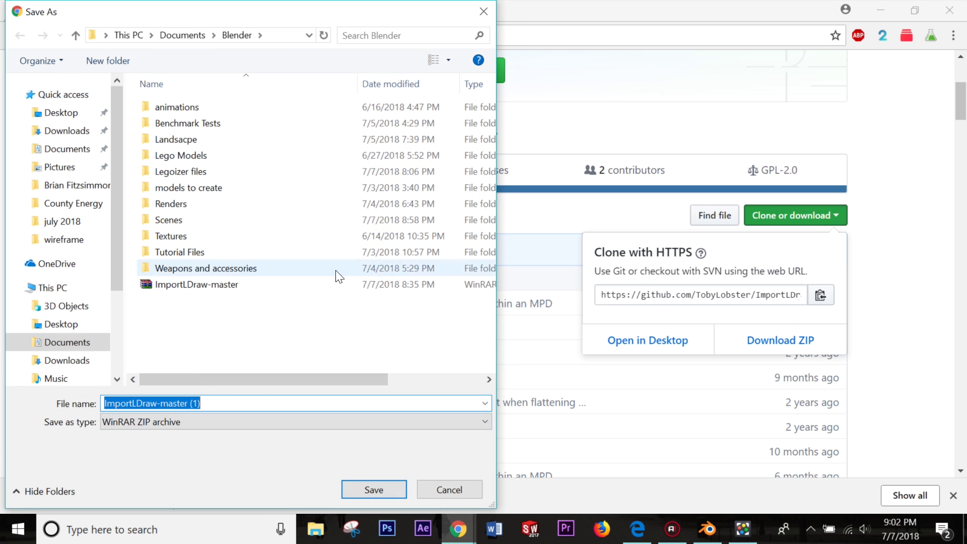
left_click(473, 489)
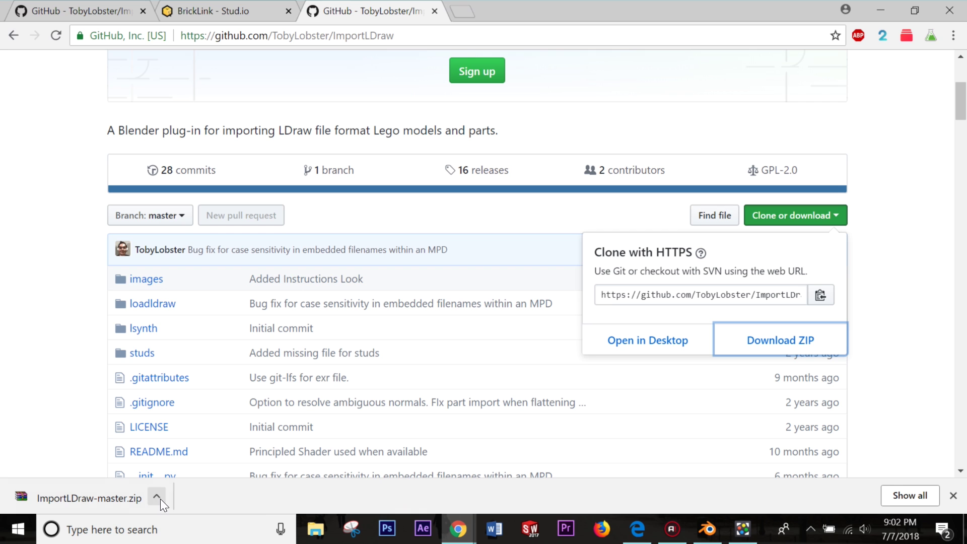
Step: Show the already downloaded ImportLDraw-master.zip in its File Explorer folder and minimize that folder window
left_click(157, 497)
left_click(196, 448)
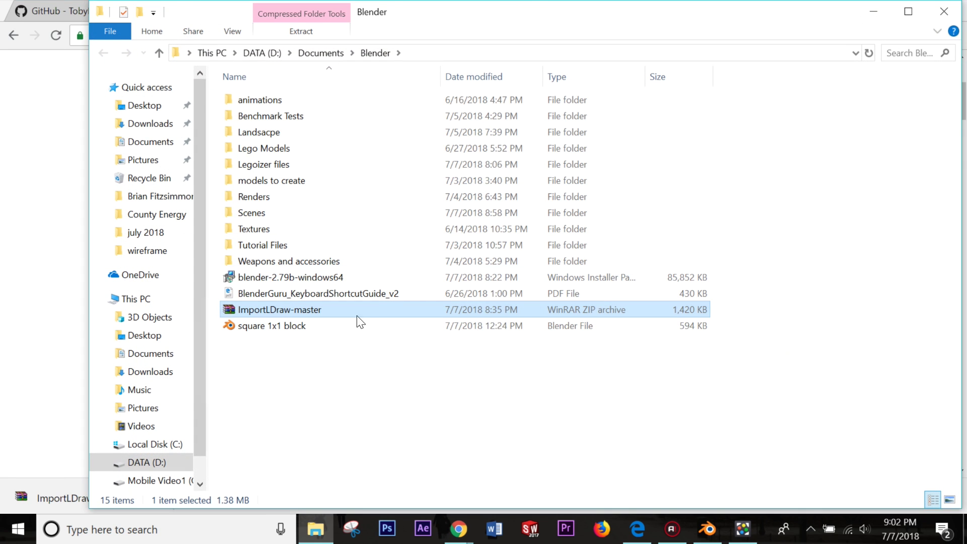
left_click(873, 19)
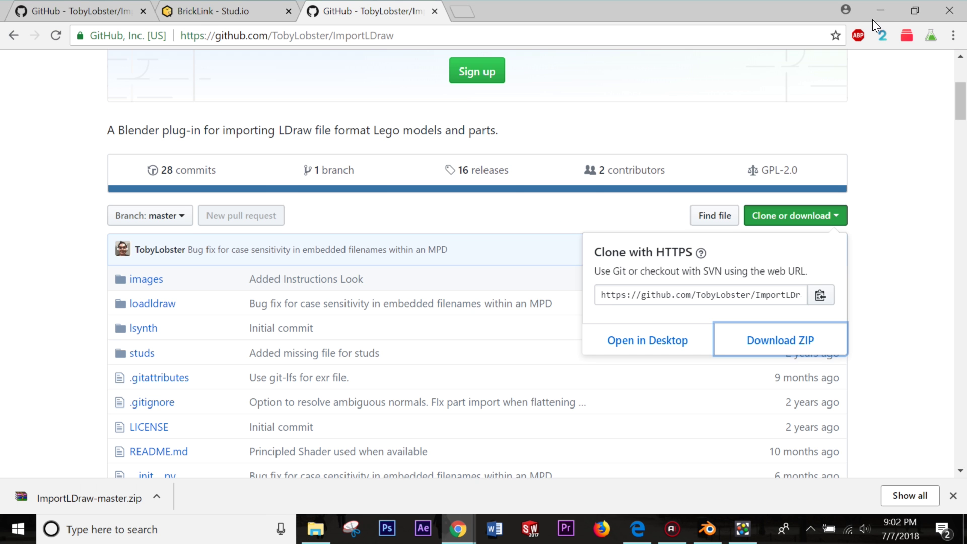
Step: Switch to Blender, dismiss the splash screen and delete the default cube, camera and lamp together
left_click(875, 14)
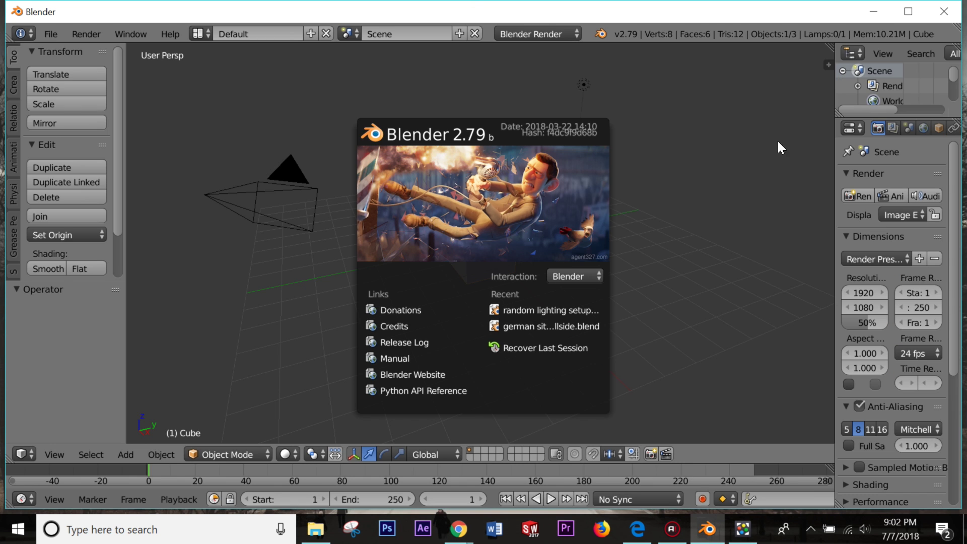
left_click(655, 191)
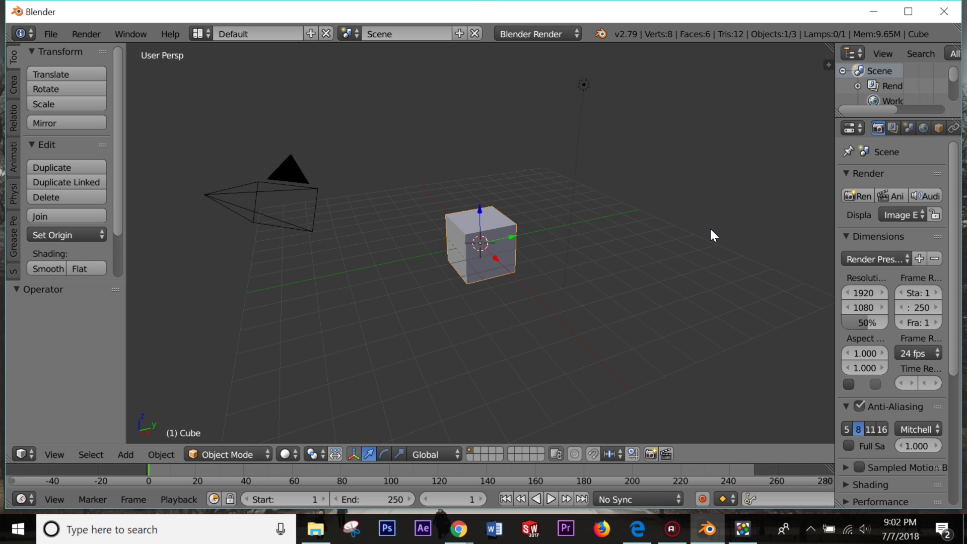
middle_click_drag(704, 218, 542, 182)
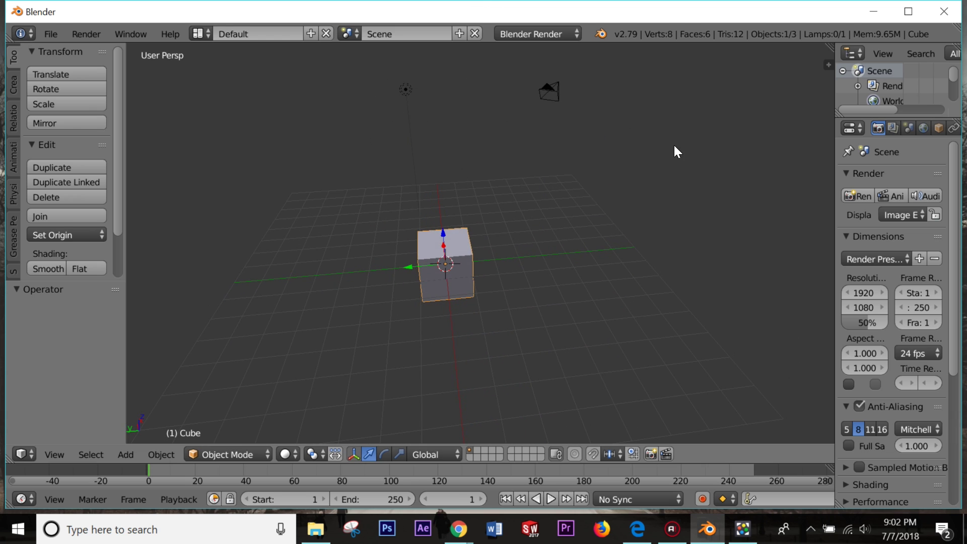
key("a")
key("a")
key("x")
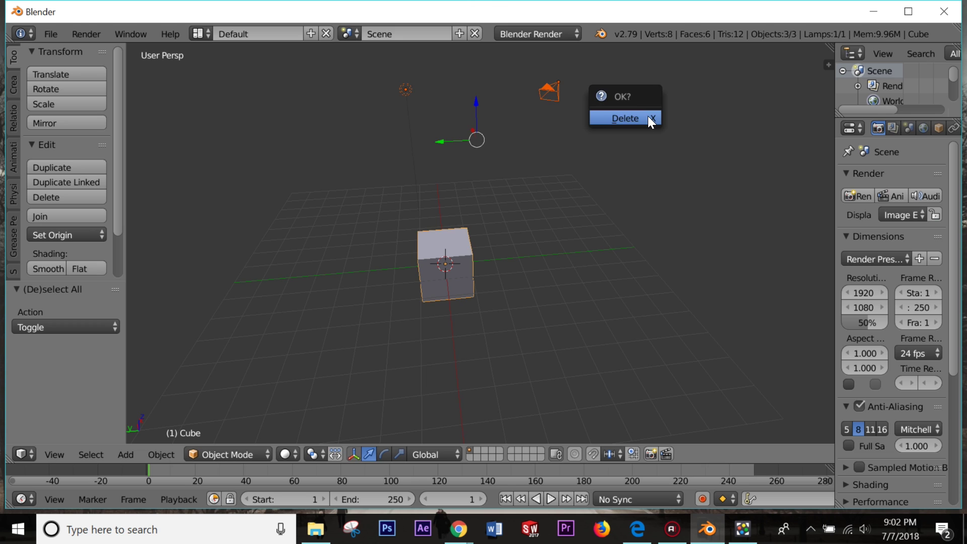
left_click(648, 122)
middle_click_drag(788, 57, 575, 220)
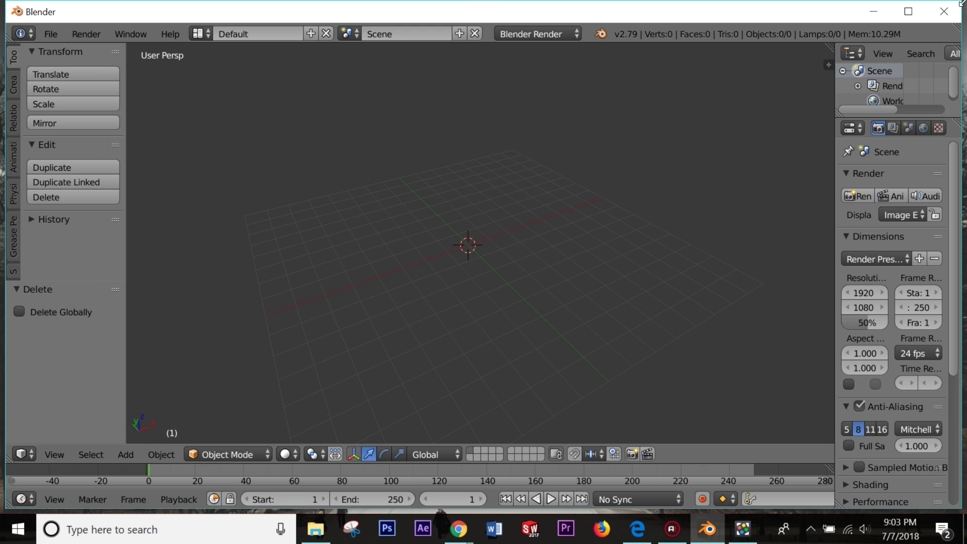
Step: Maximize the Blender window and open the Add-ons section of the User Preferences
left_click(909, 11)
left_click(46, 29)
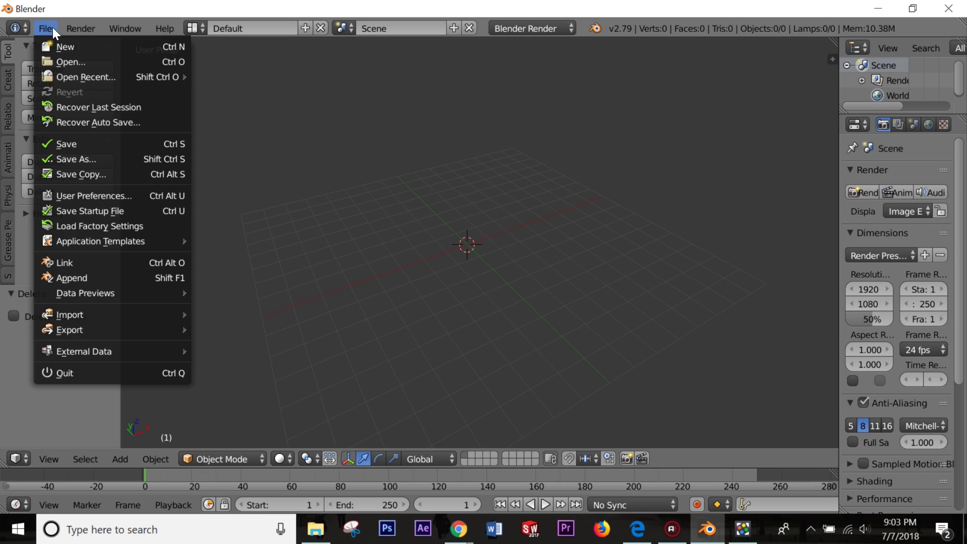
left_click(95, 198)
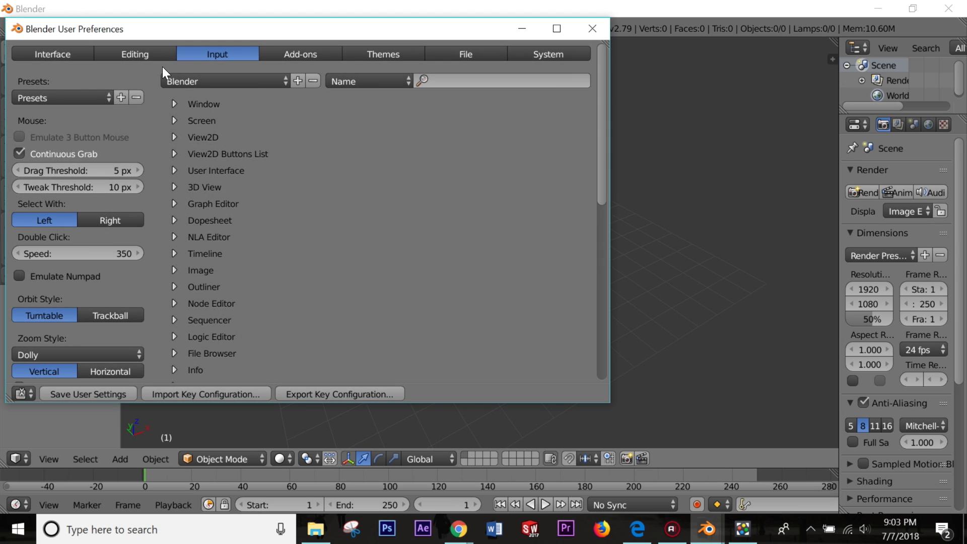
left_click(324, 54)
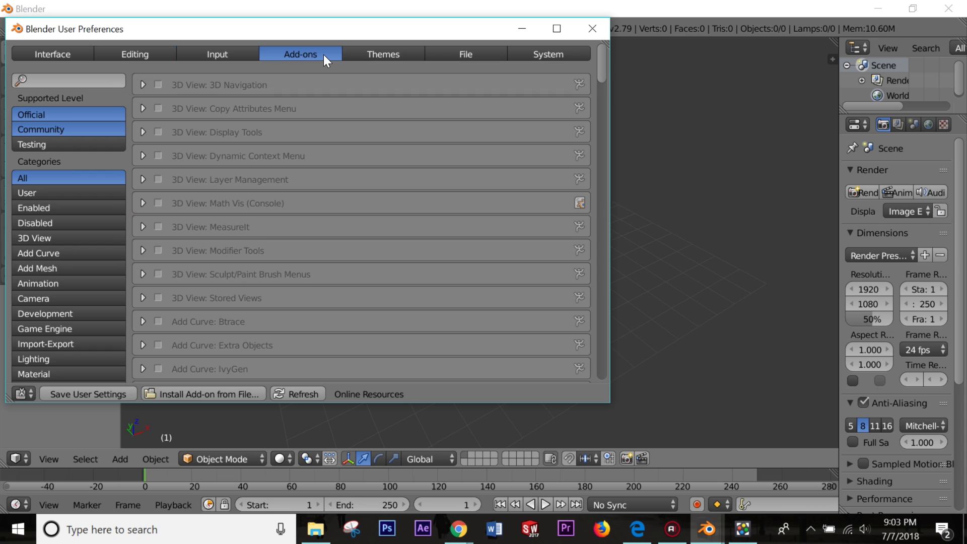
left_click(239, 393)
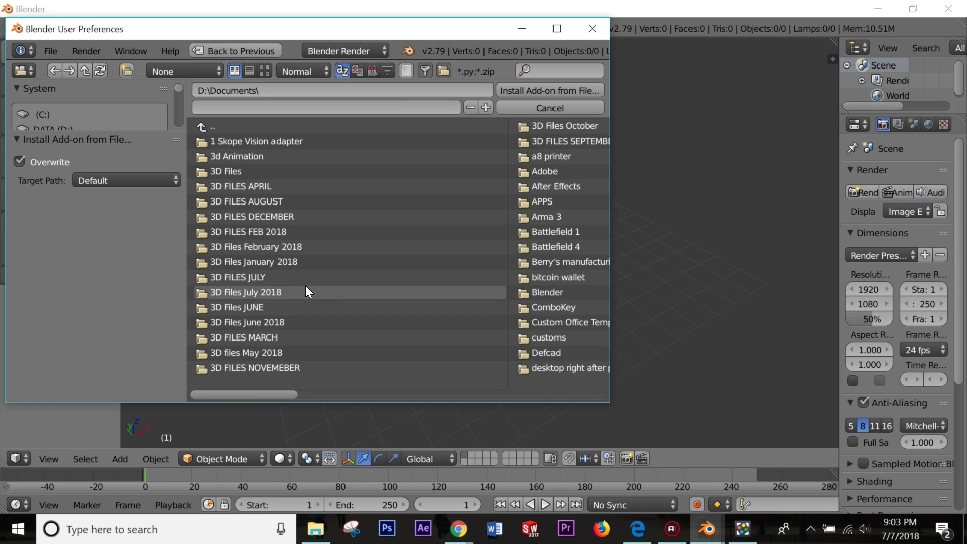
left_click_drag(277, 393, 300, 398)
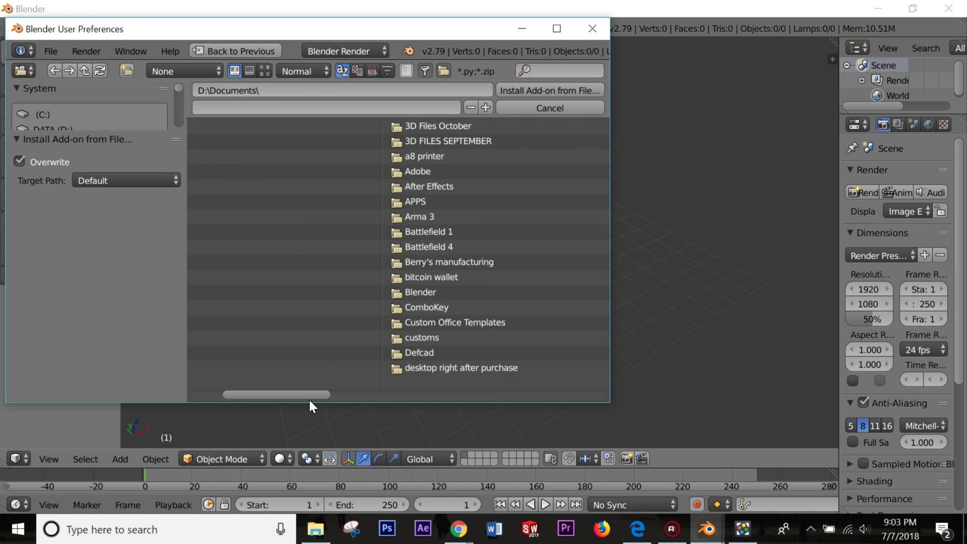
left_click(411, 292)
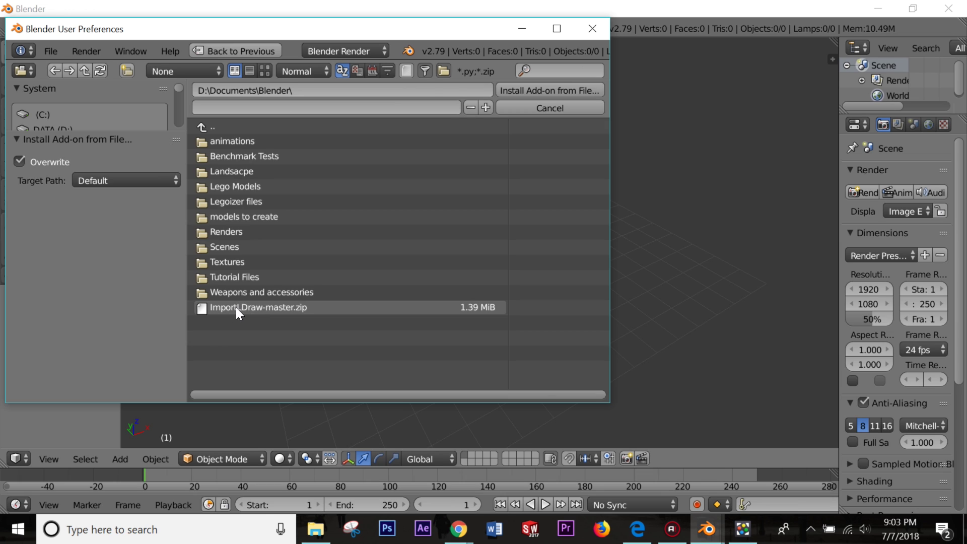
left_click(297, 307)
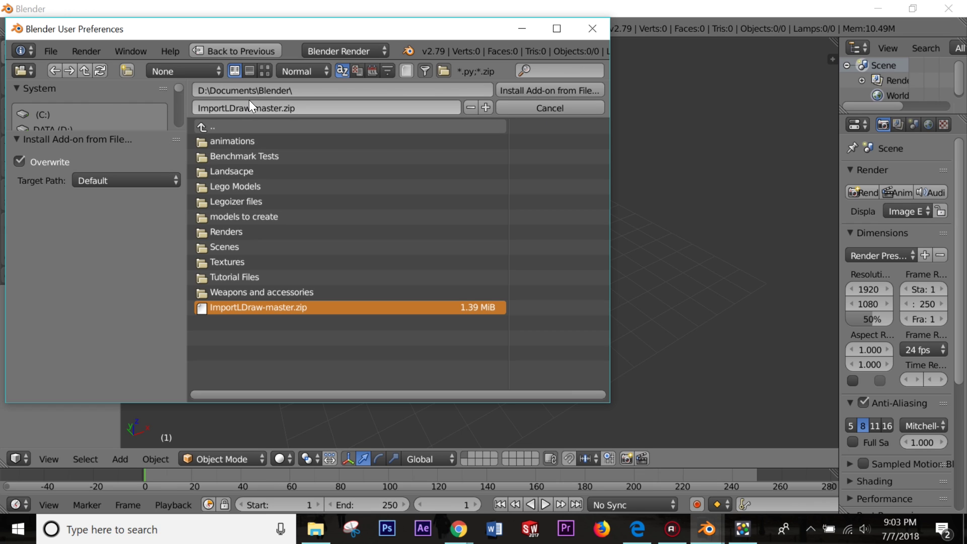
left_click(237, 51)
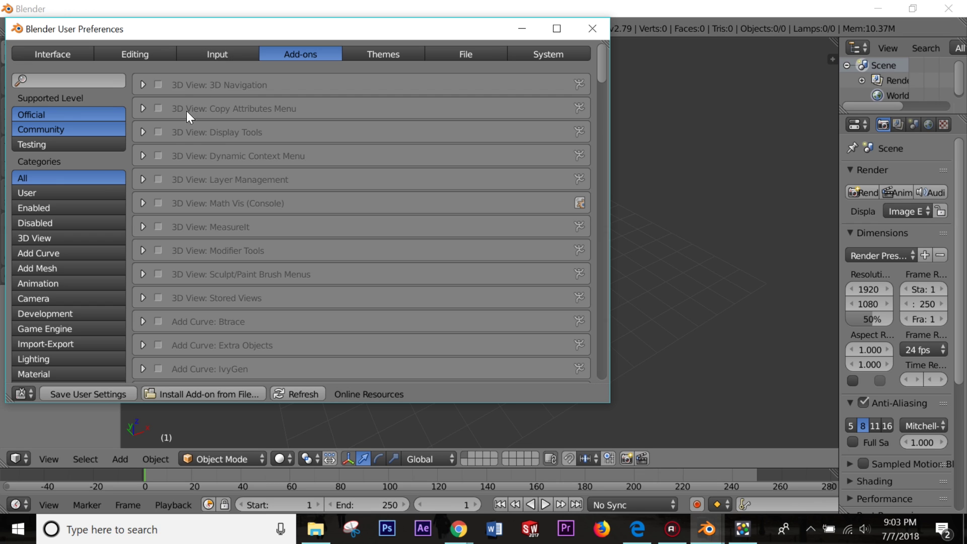
Step: Filter the add-ons by "ldraw", ensure Import-Export: Import LDraw is enabled, and save the user settings before closing the preferences
type("ldraw")
key("Return")
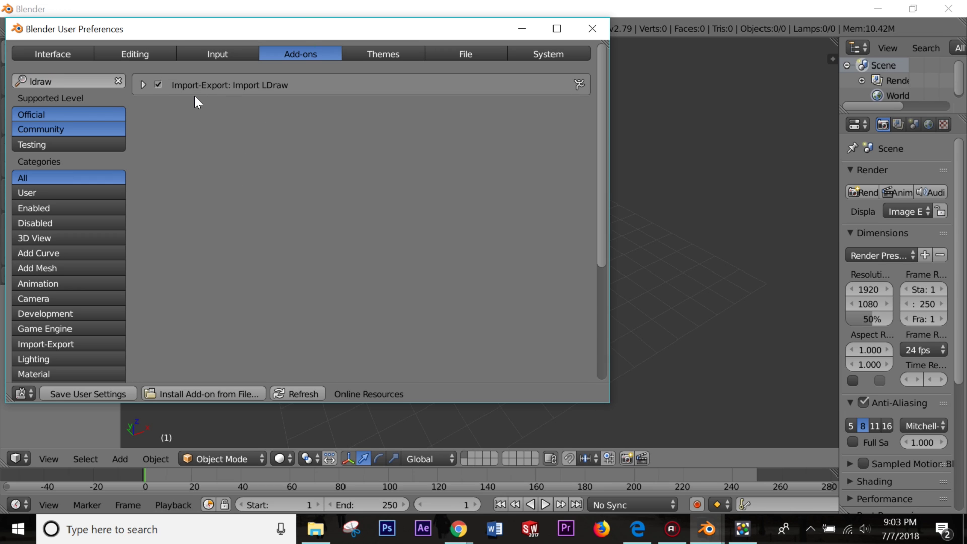
left_click(159, 86)
left_click(157, 84)
left_click(94, 395)
left_click(594, 30)
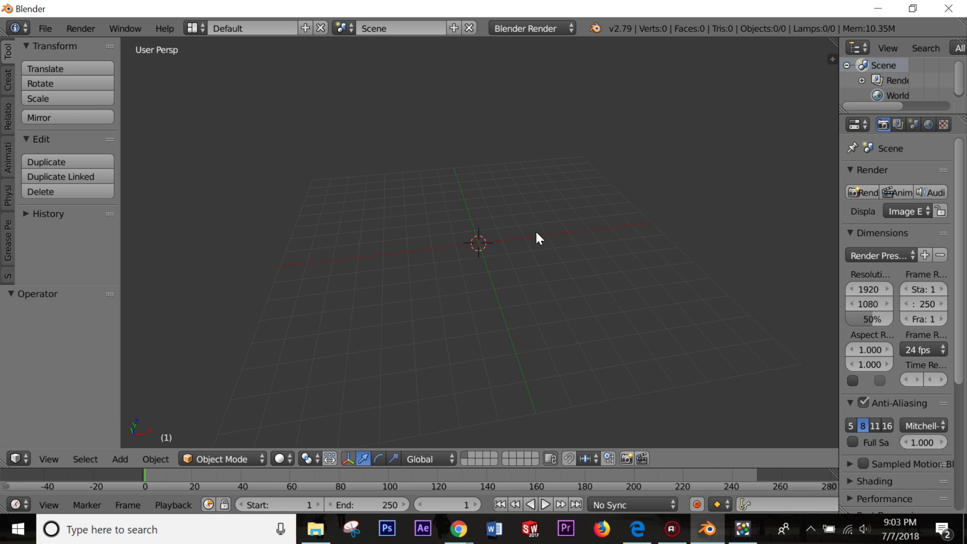
Step: Switch to Chrome and search Google for "ldraw" in a new tab
middle_click_drag(427, 241, 529, 263)
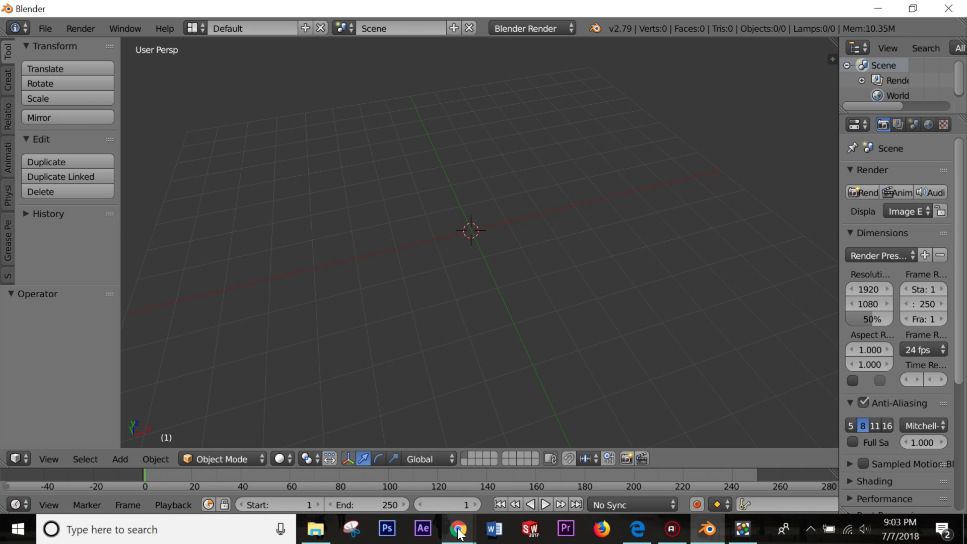
mouse_move(459, 529)
left_click(586, 471)
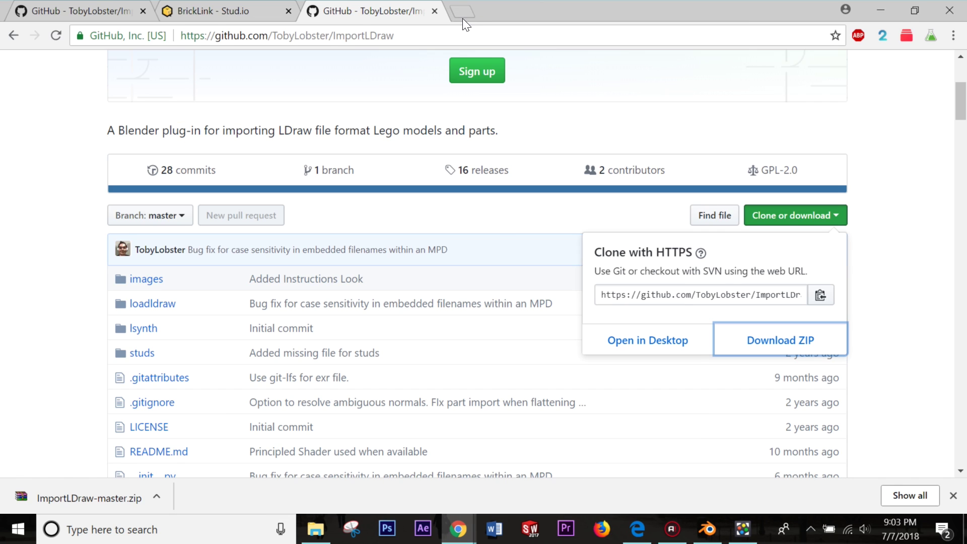
left_click(461, 12)
type("ldar")
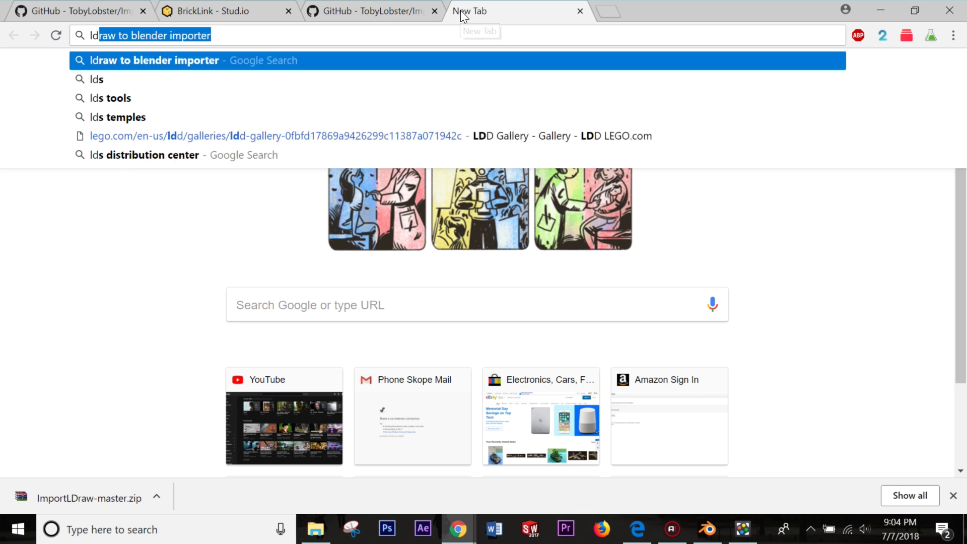
key("BackSpace")
key("BackSpace")
type("raw")
key("Return")
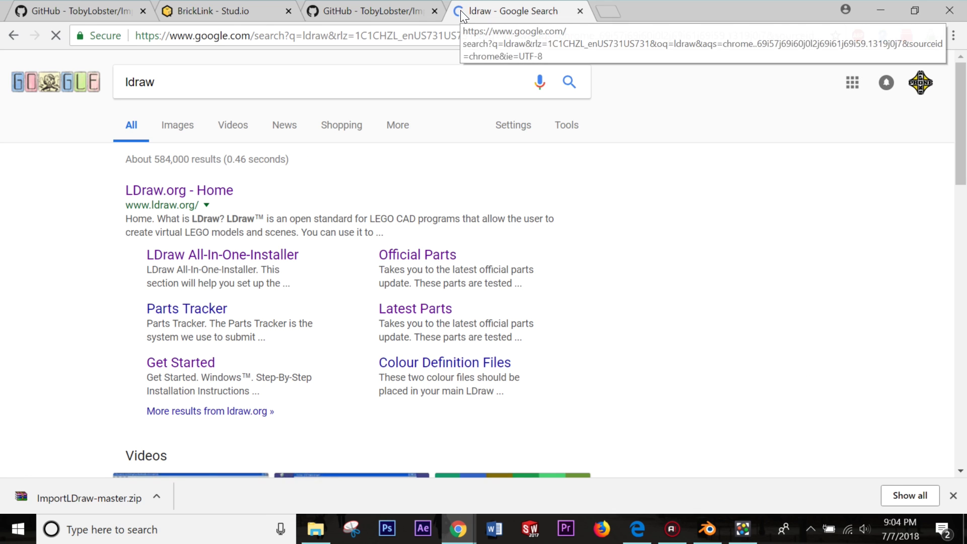
Step: Open the LDraw.org home page from the results and go to the site's Latest Parts page
left_click(217, 191)
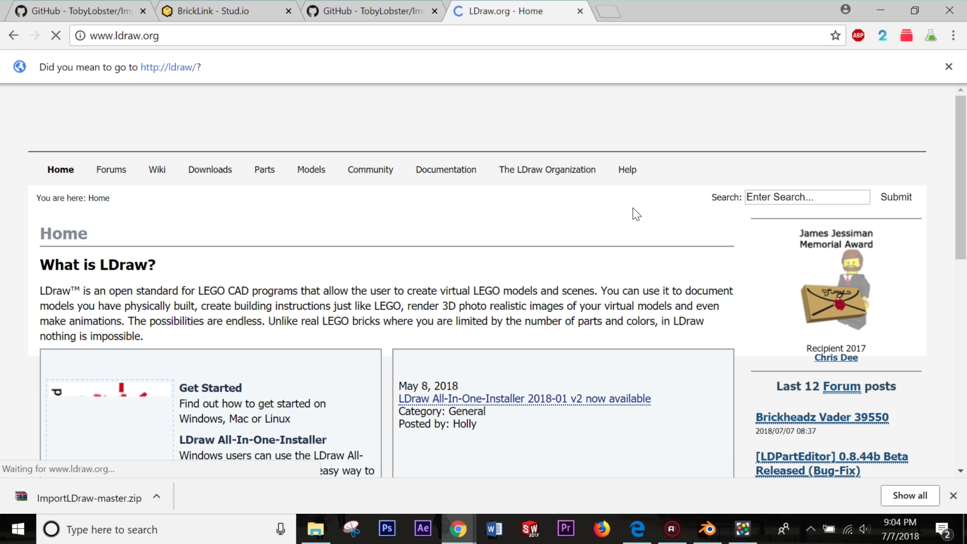
mouse_move(210, 171)
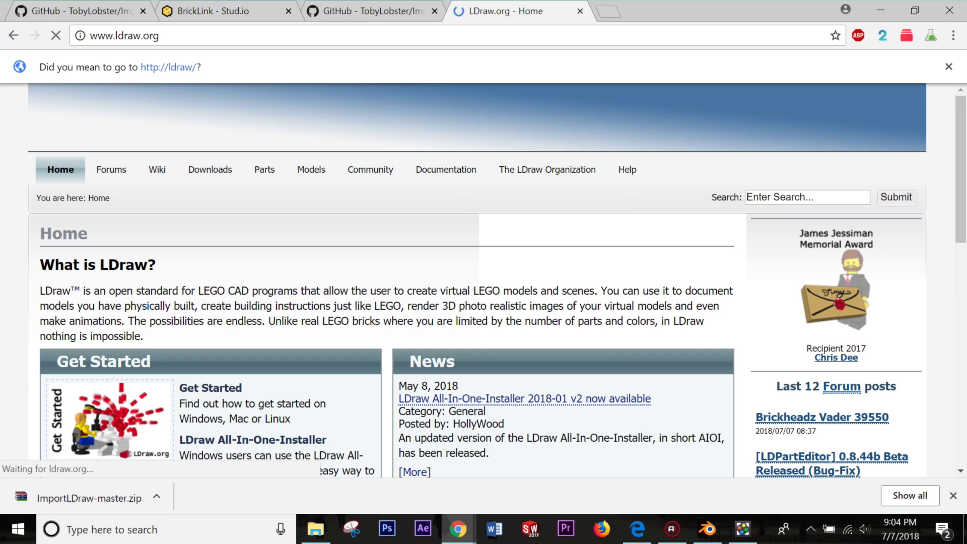
left_click(221, 211)
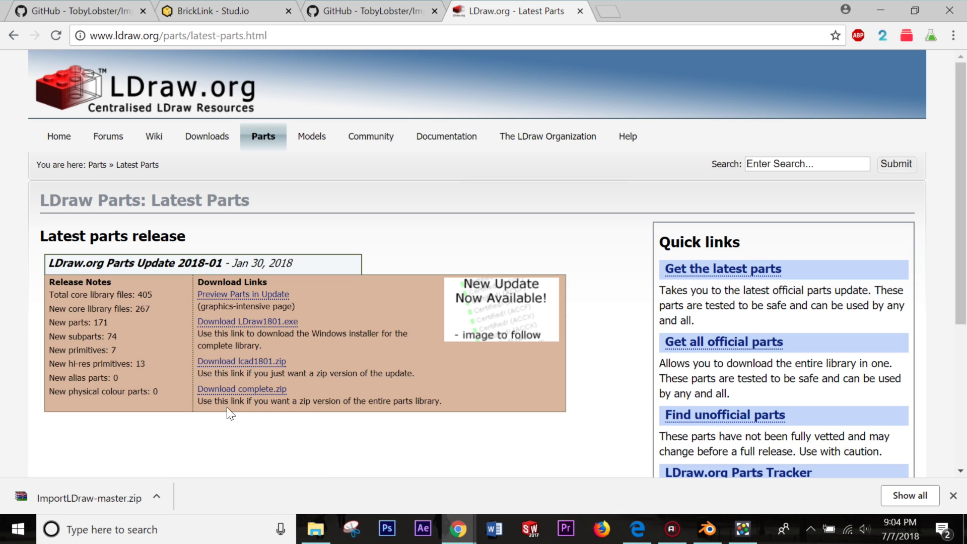
Step: Highlight the note for the complete.zip download of the entire parts library, and minimize the browser
left_click_drag(196, 401, 461, 406)
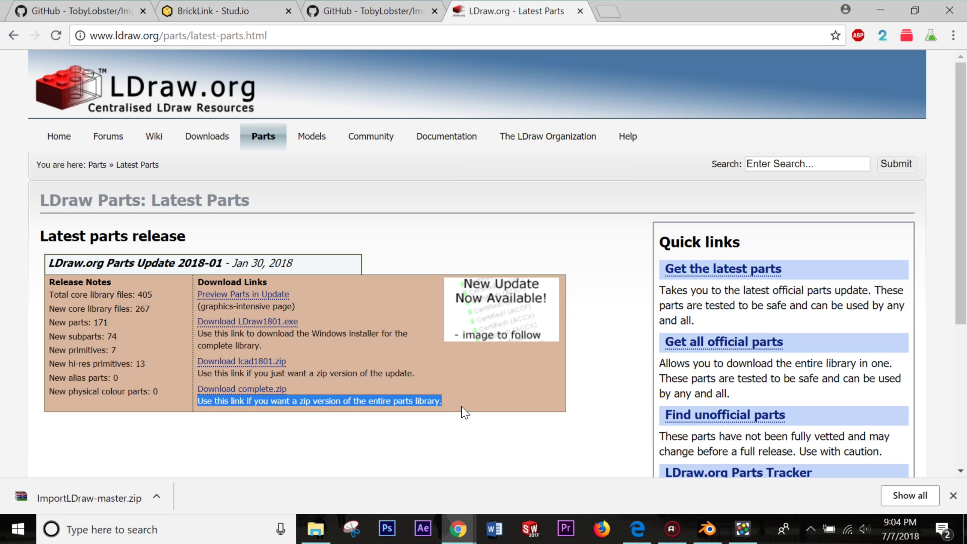
left_click(311, 396)
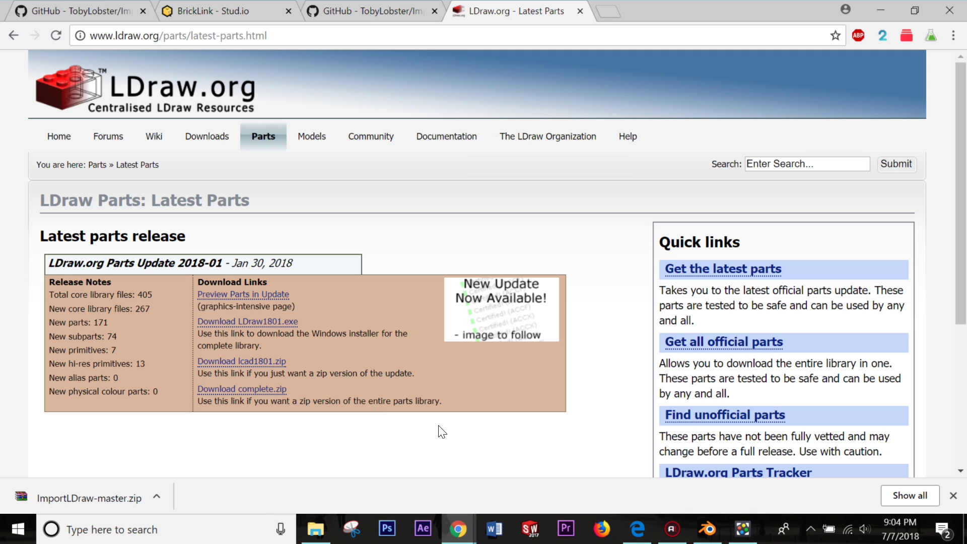
left_click_drag(432, 402, 325, 402)
left_click(325, 401)
left_click(880, 11)
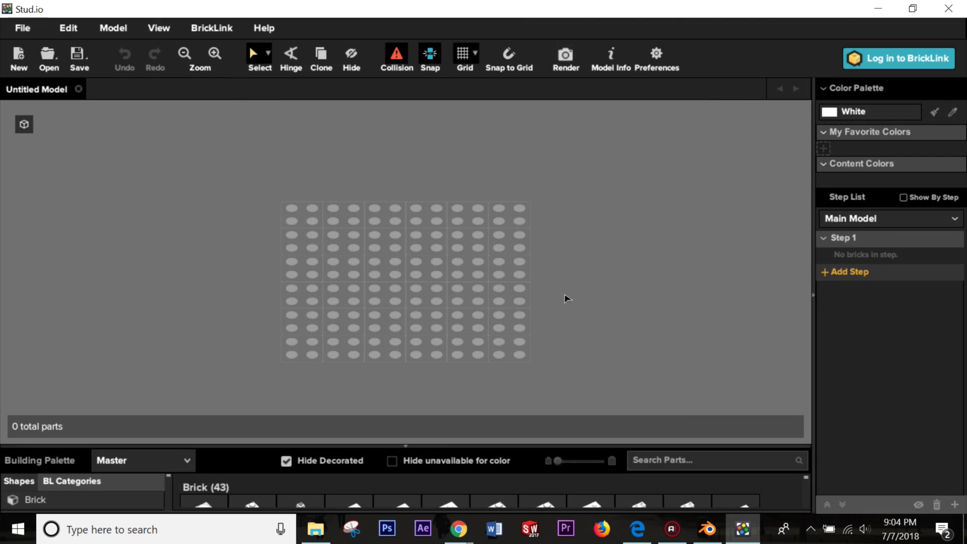
right_click_drag(566, 297, 222, 123)
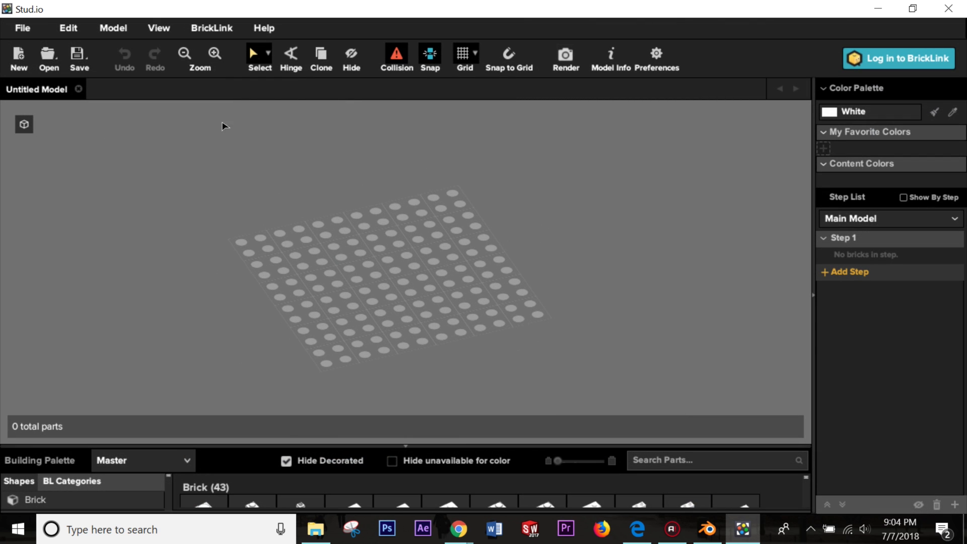
left_click(22, 27)
left_click(587, 301)
right_click_drag(423, 263, 477, 289)
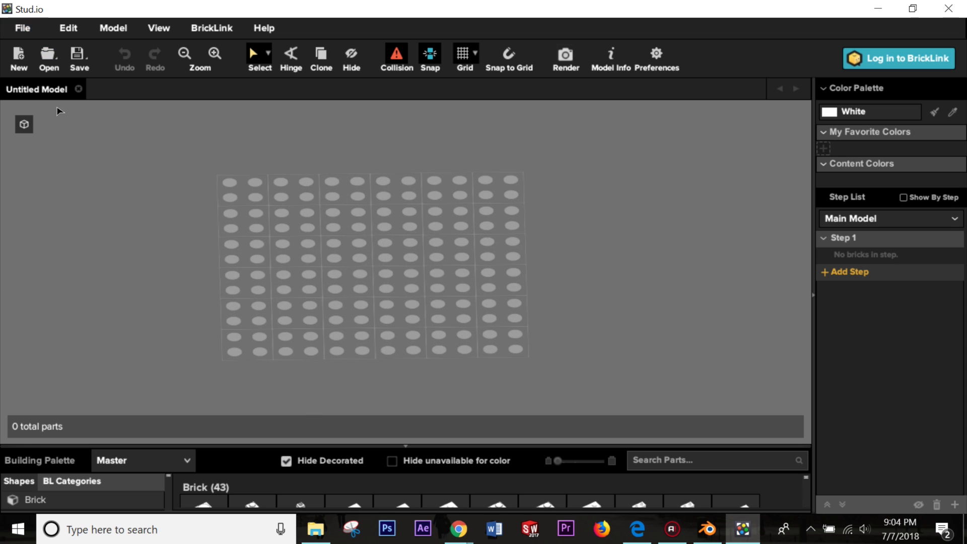
Step: Open the recent creation Tree.io in Stud.io and view the tree from above at an angle
left_click(22, 28)
left_click(99, 64)
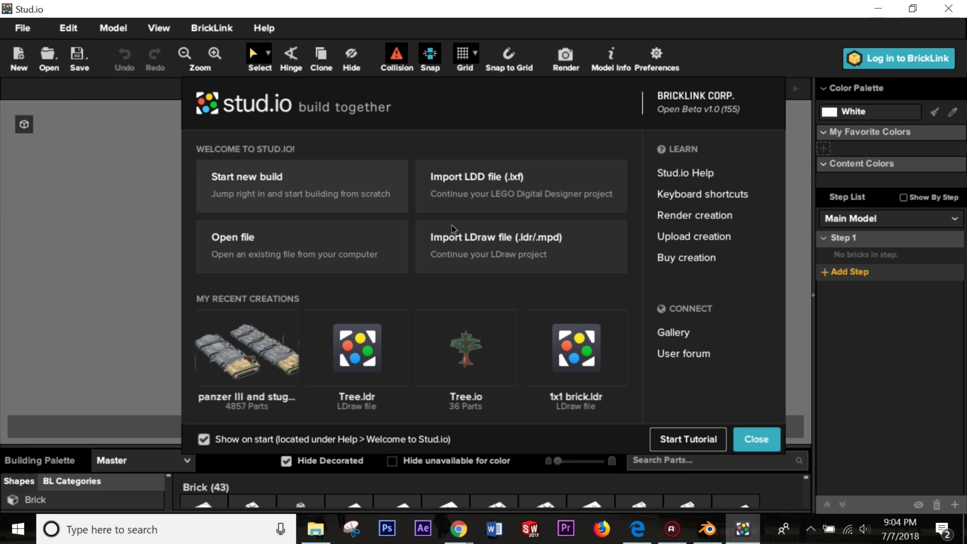
mouse_move(490, 351)
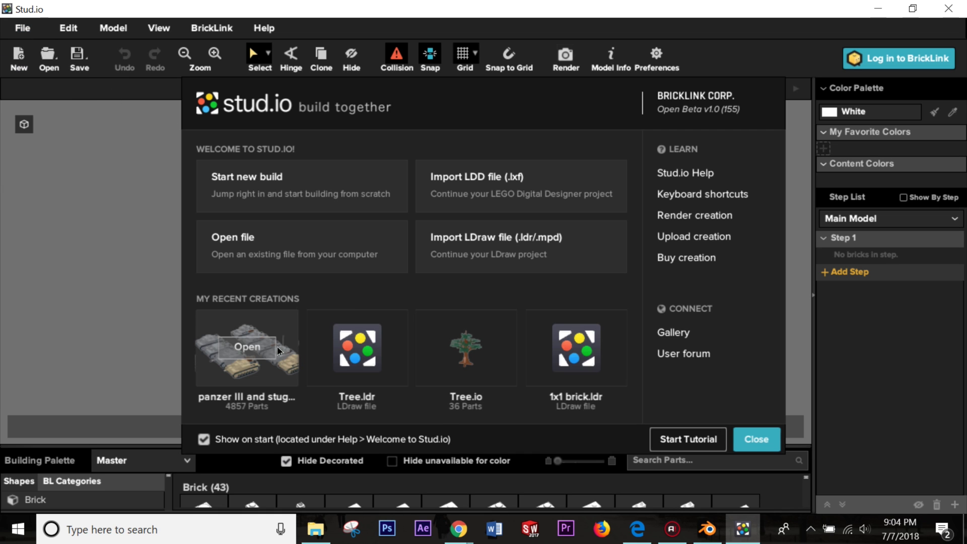
left_click(466, 347)
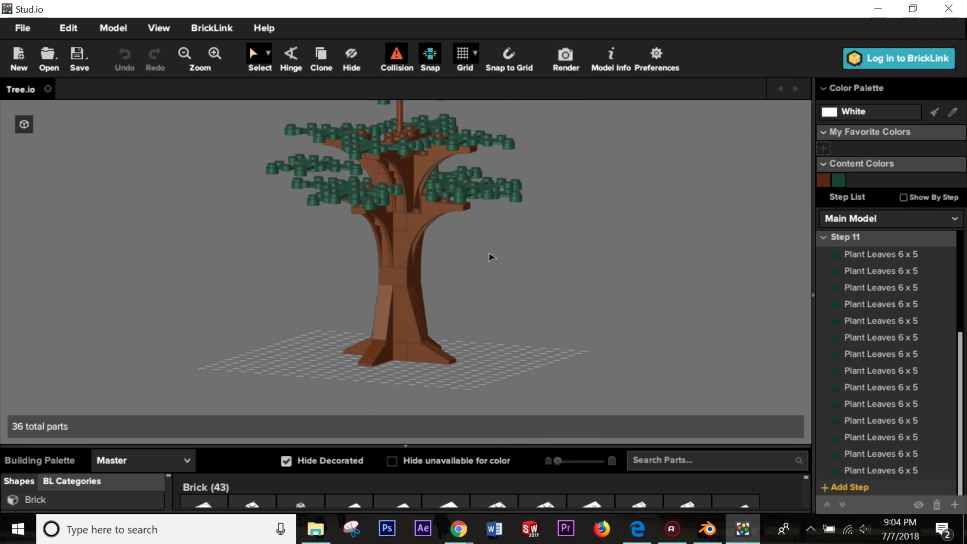
right_click_drag(502, 231, 593, 339)
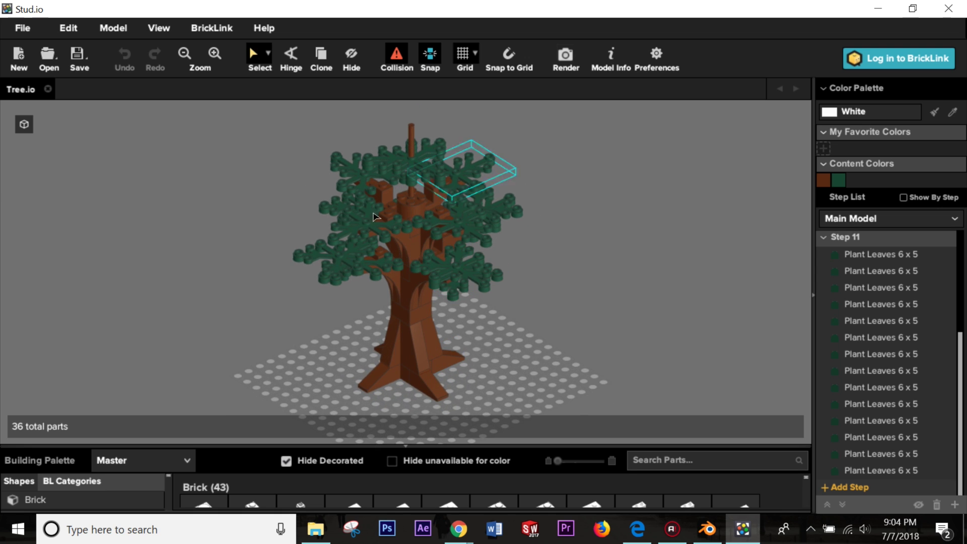
Step: Export the tree model as an LDraw file named Tree into the Blender folder inside Documents
left_click(40, 30)
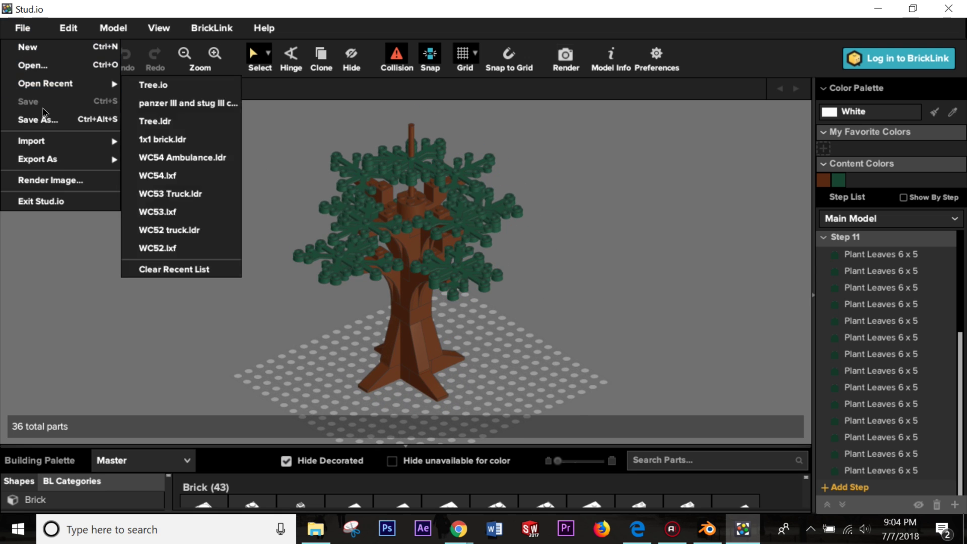
mouse_move(59, 160)
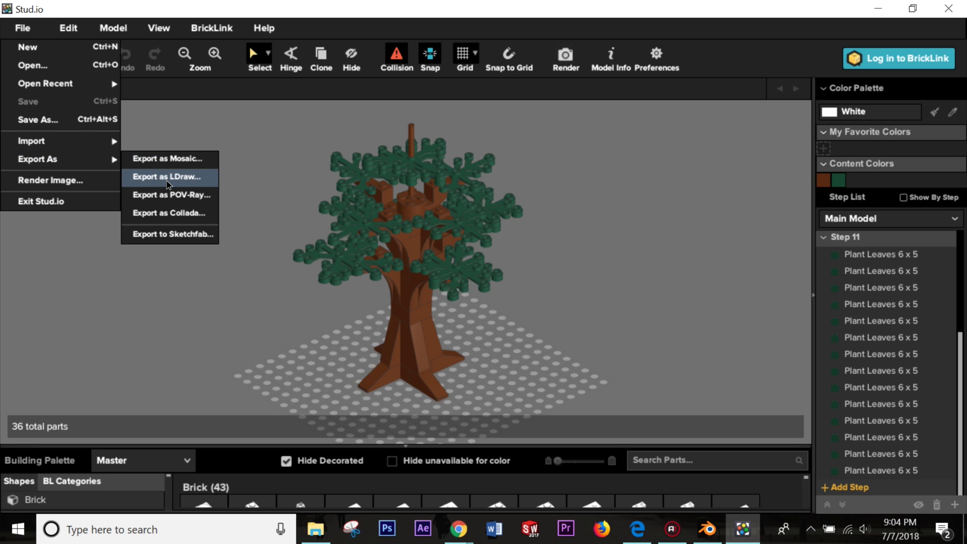
left_click(168, 177)
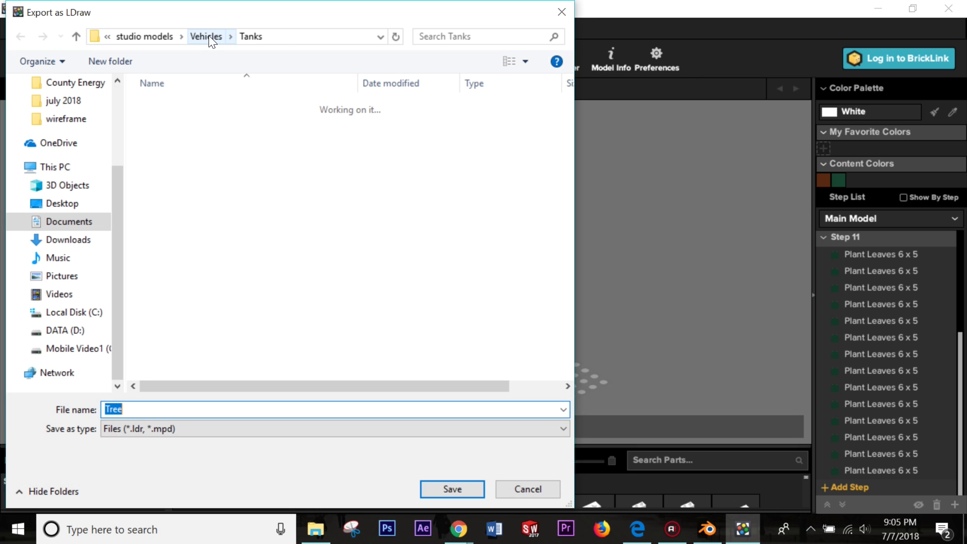
left_click(209, 35)
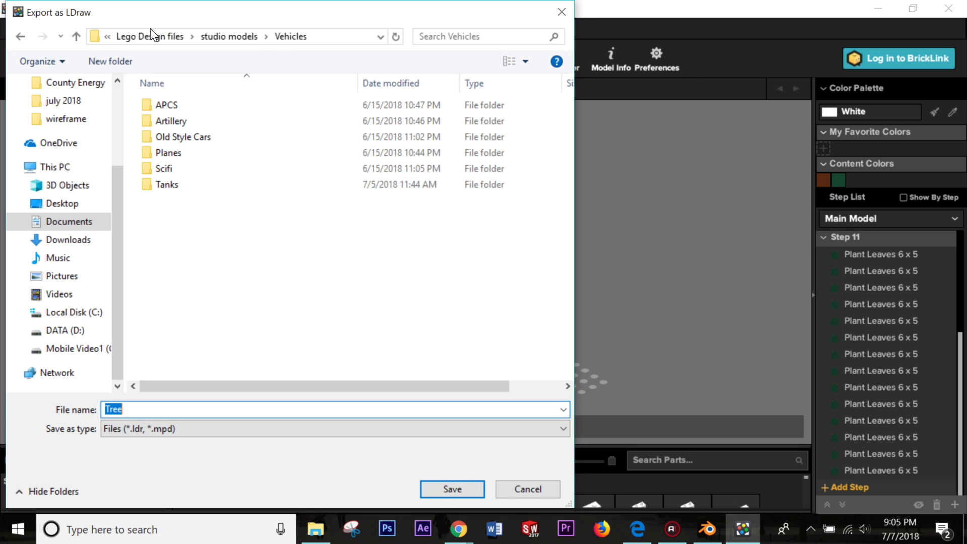
left_click(92, 222)
scroll(218, 218, "down", 5)
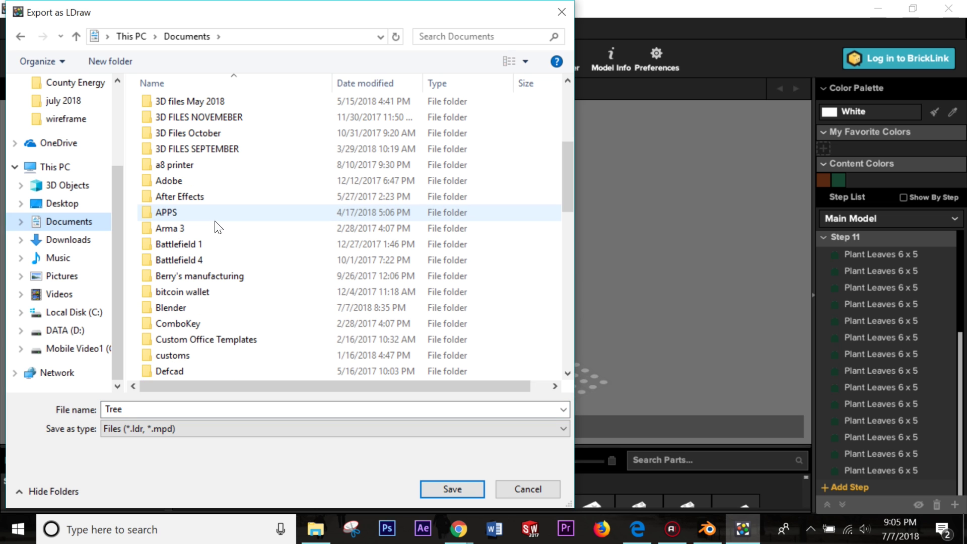
double_click(199, 308)
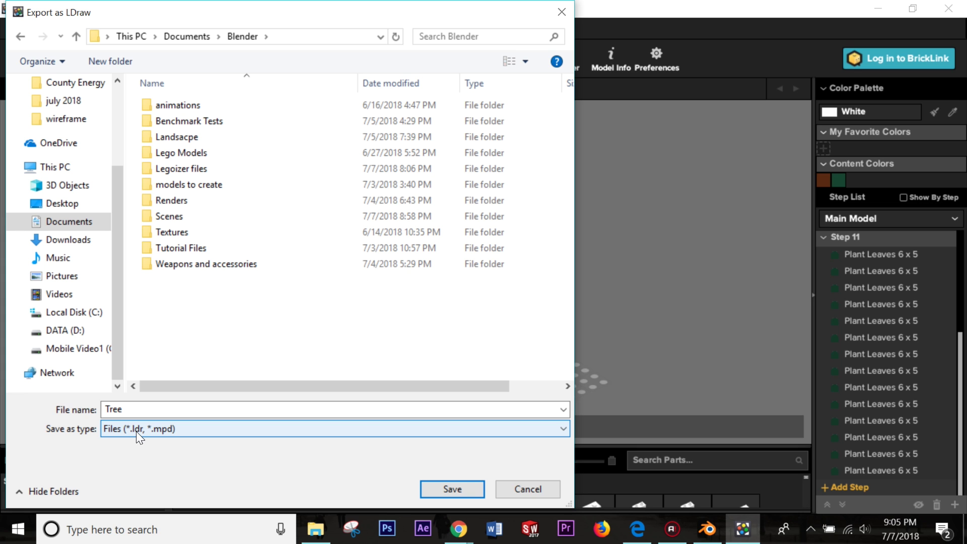
left_click(452, 488)
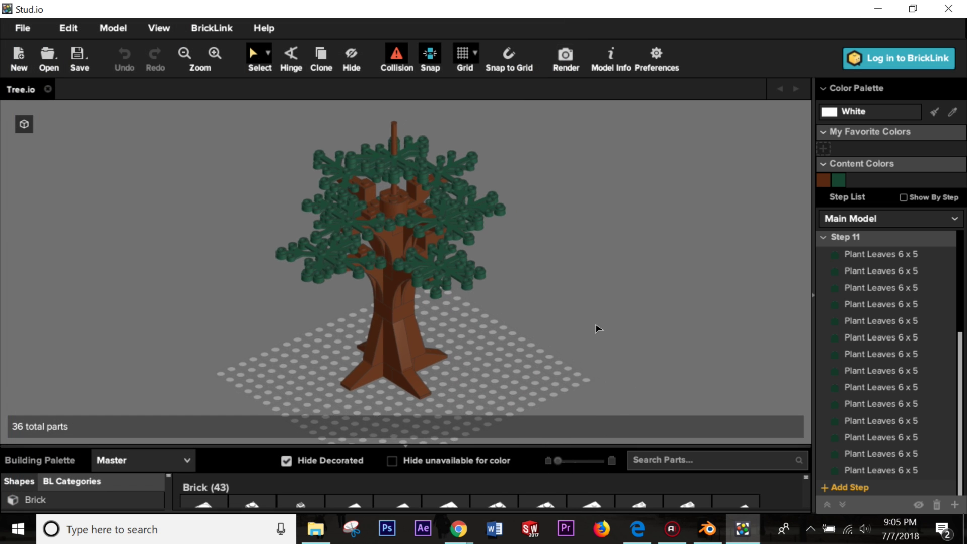
Step: Switch to Blender, start the LDraw import and open the LDraw filepath option for editing
mouse_move(717, 530)
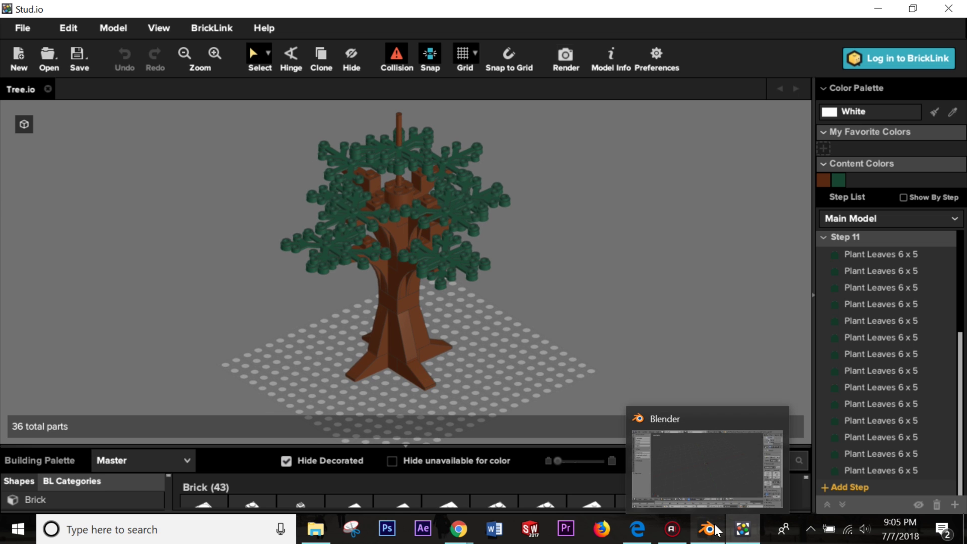
left_click(717, 531)
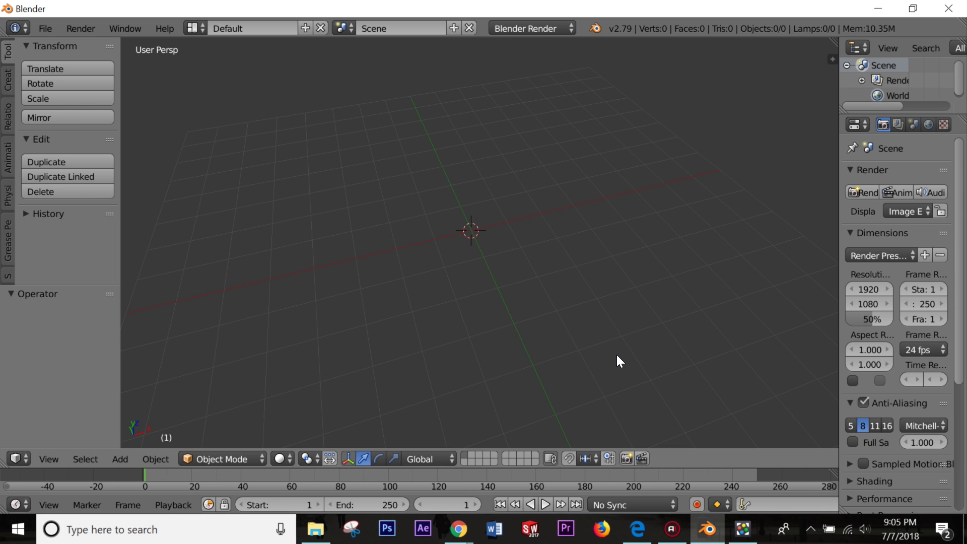
middle_click_drag(501, 320, 591, 341)
left_click(49, 28)
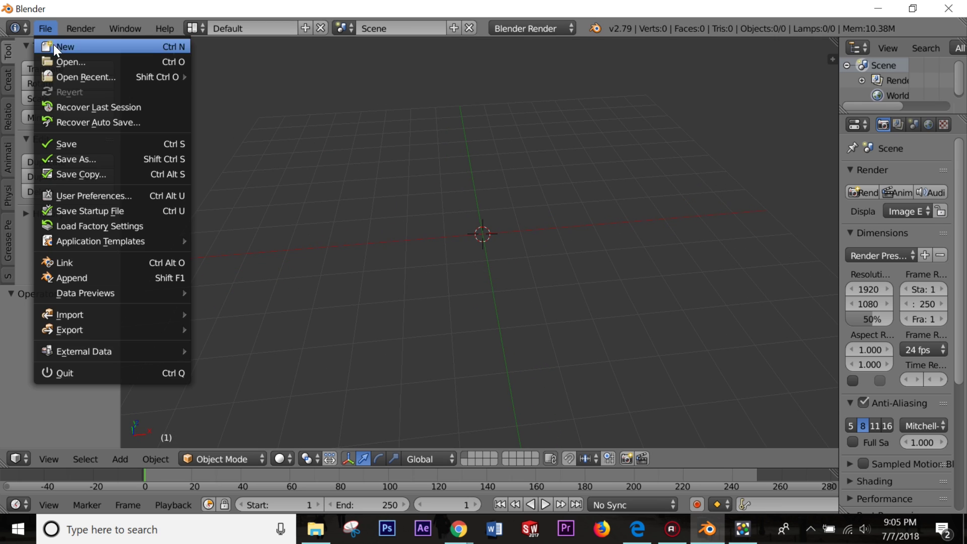
mouse_move(110, 314)
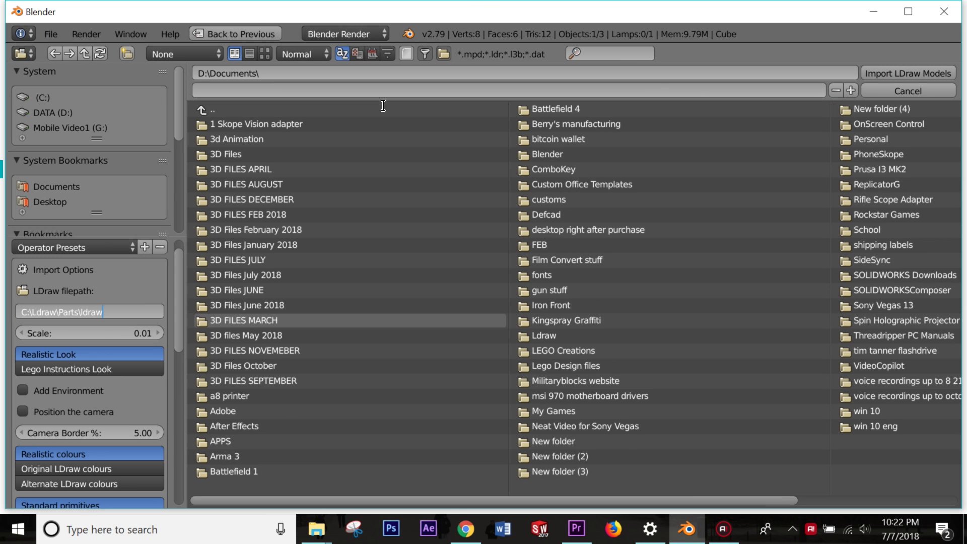
left_click(96, 308)
Step: Bring up the File Explorer window of the Ldraw folder and show where that folder sits on Local Disk (C:)
mouse_move(324, 521)
left_click(380, 479)
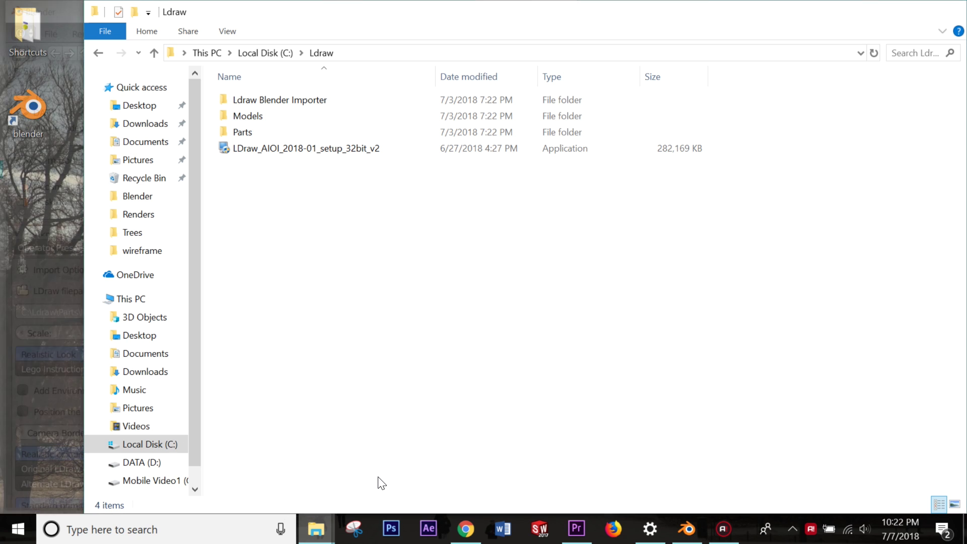
left_click(99, 54)
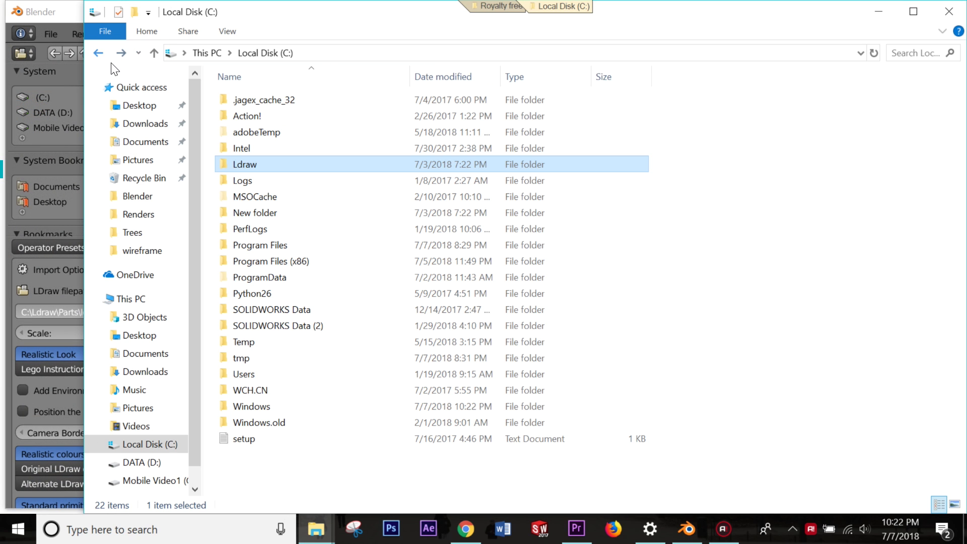
left_click(120, 54)
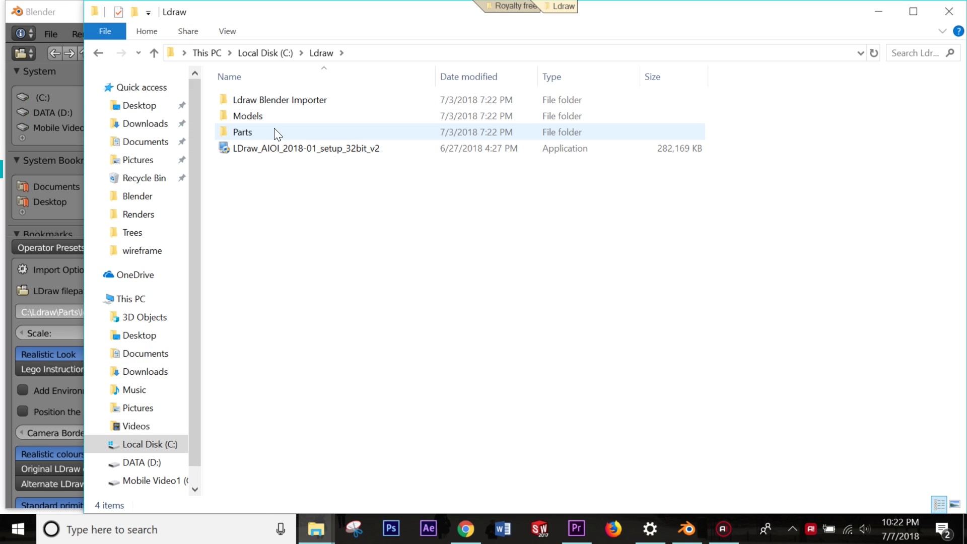
Step: Browse from Local Disk (C:) through Ldraw and Parts into the ldraw folder and select its parts subfolder
left_click(172, 445)
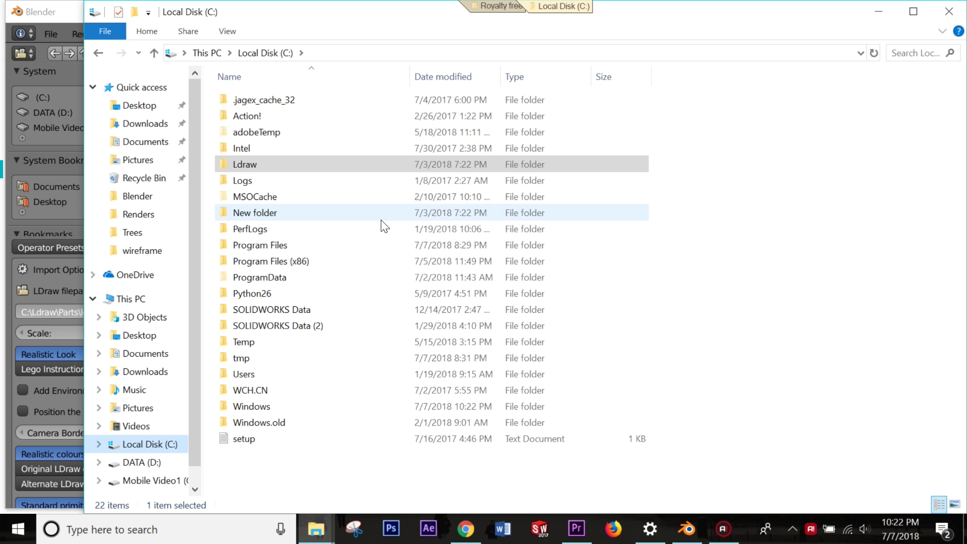
double_click(342, 163)
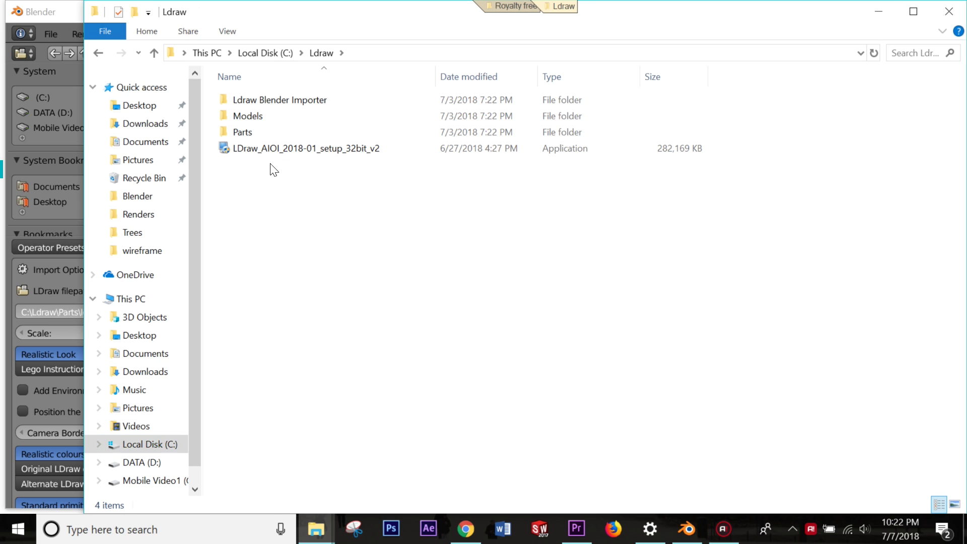
double_click(245, 132)
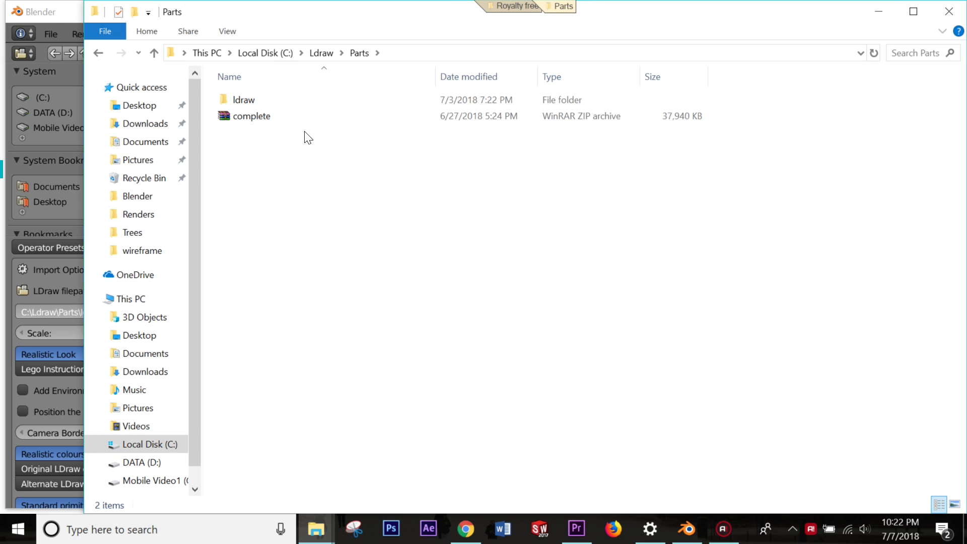
double_click(300, 100)
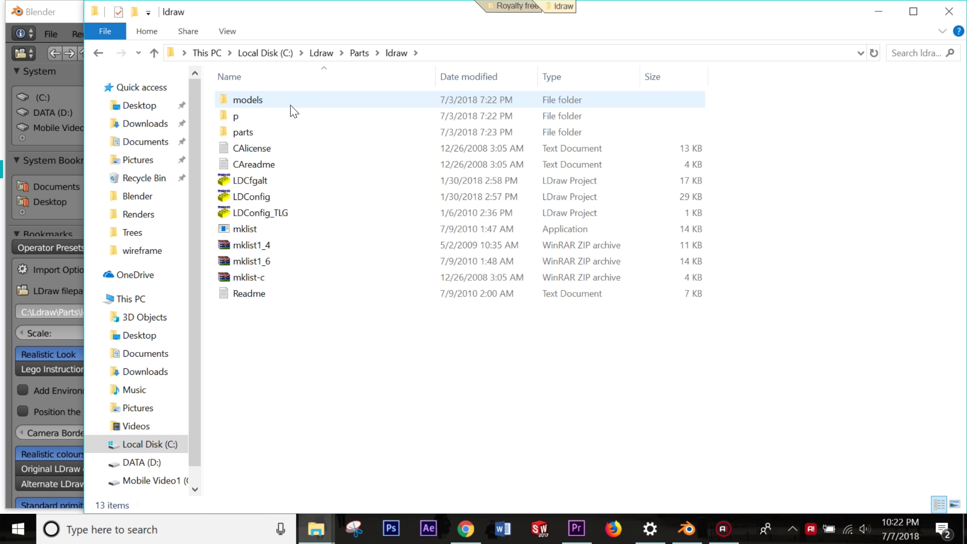
left_click(264, 136)
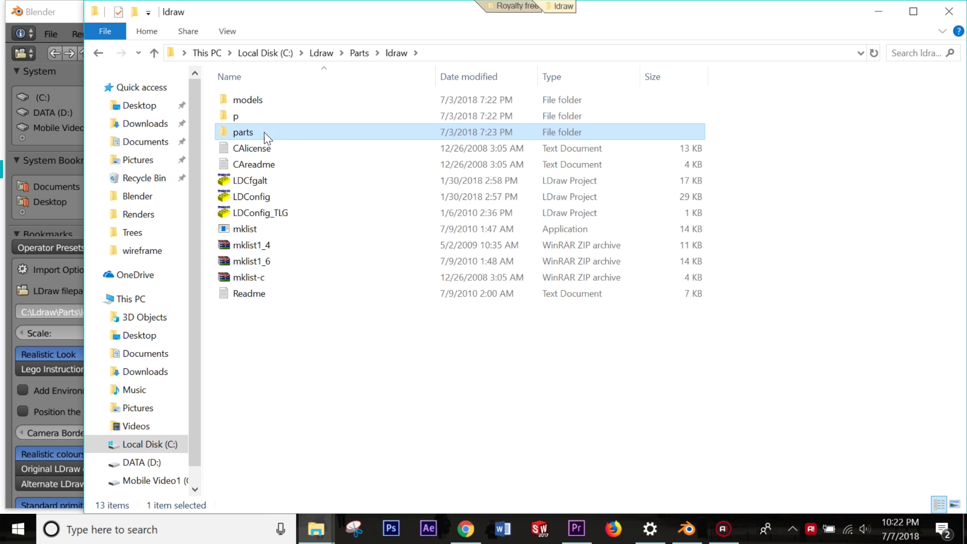
Step: Open the properties of the parts folder and select its location path C:\Ldraw\Parts\ldraw
right_click(333, 130)
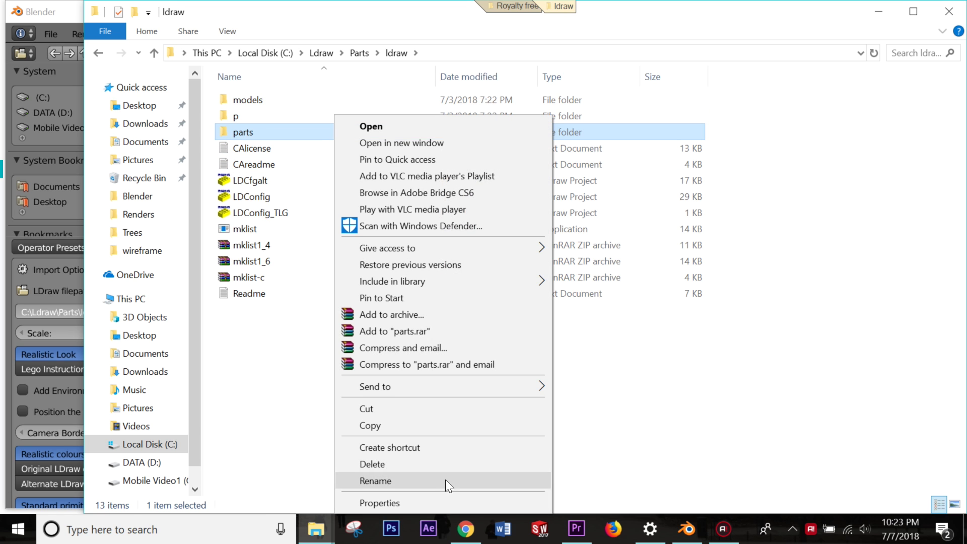
left_click(441, 503)
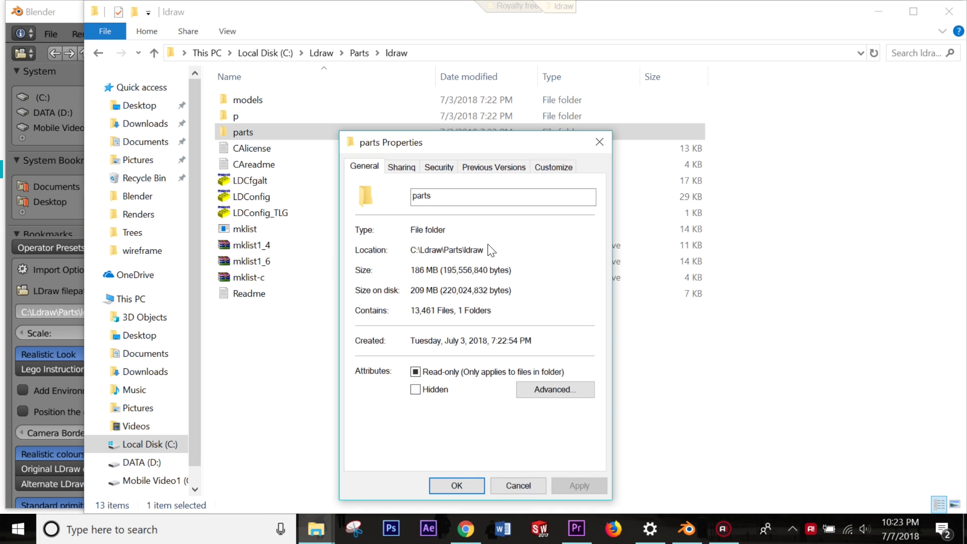
left_click_drag(483, 250, 410, 250)
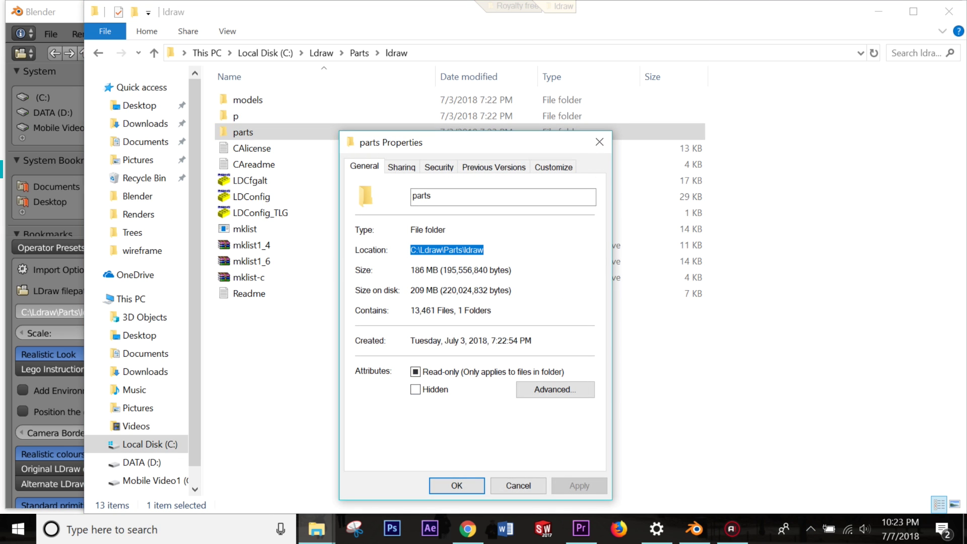
Step: Switch to Blender and replace the LDraw filepath with the copied path C:\Ldraw\Parts\ldraw
left_click(668, 339)
left_click(13, 268)
left_click(115, 313)
key("ctrl+c")
key("BackSpace")
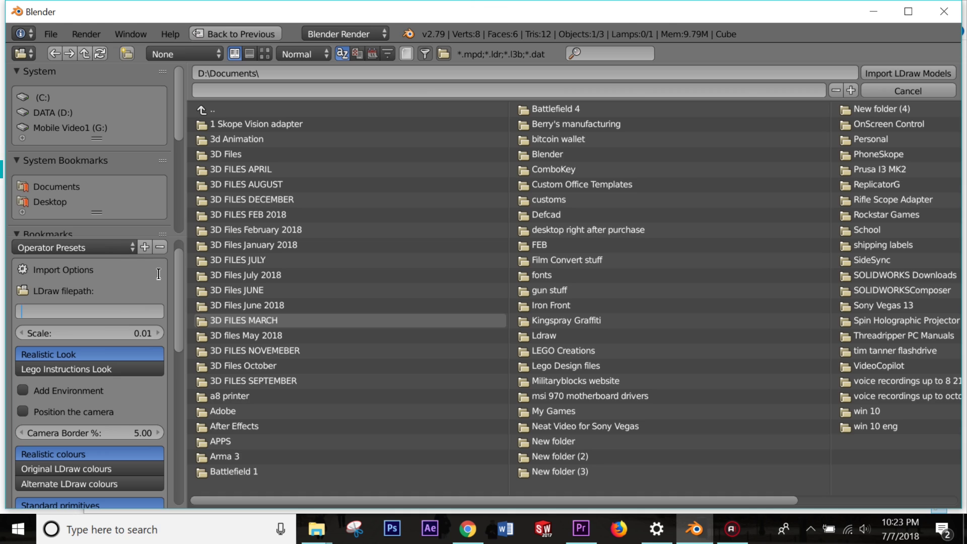
left_click(47, 309)
key("ctrl+v")
key("Return")
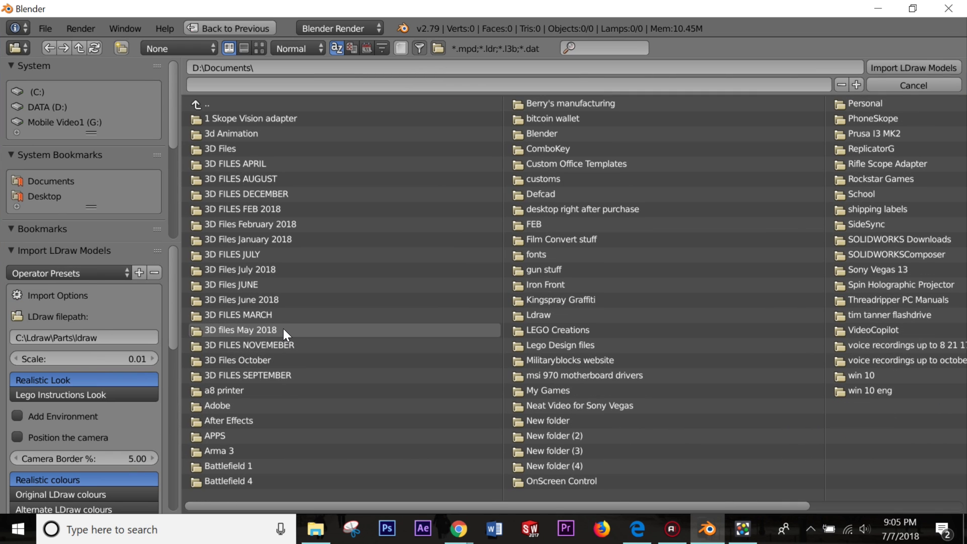
Step: Try the low resolution and standard primitives in the import options and return to High resolution primitives
scroll(276, 308, "down", 1)
scroll(276, 309, "up", 1)
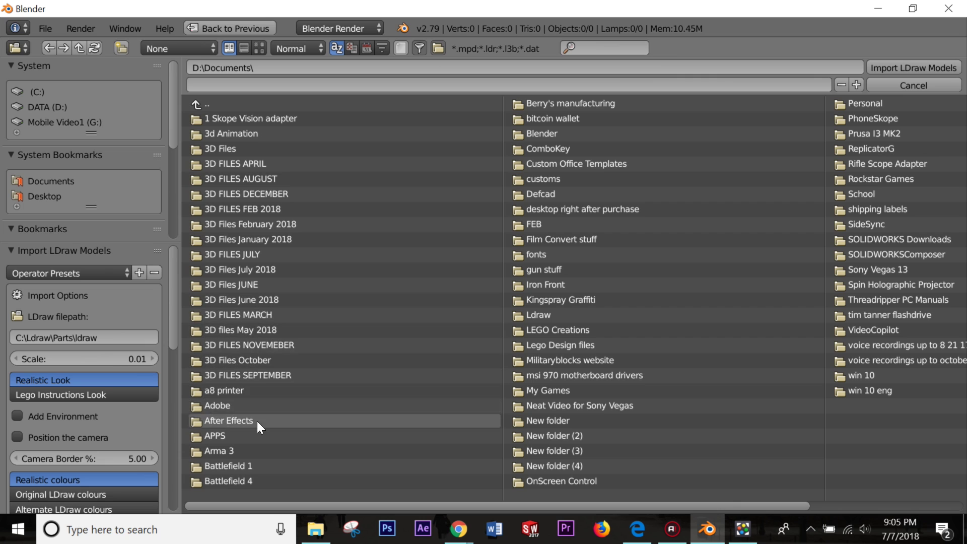
scroll(173, 331, "down", 1)
mouse_move(173, 330)
left_mouse_down()
mouse_move(173, 354)
mouse_move(173, 332)
left_mouse_up()
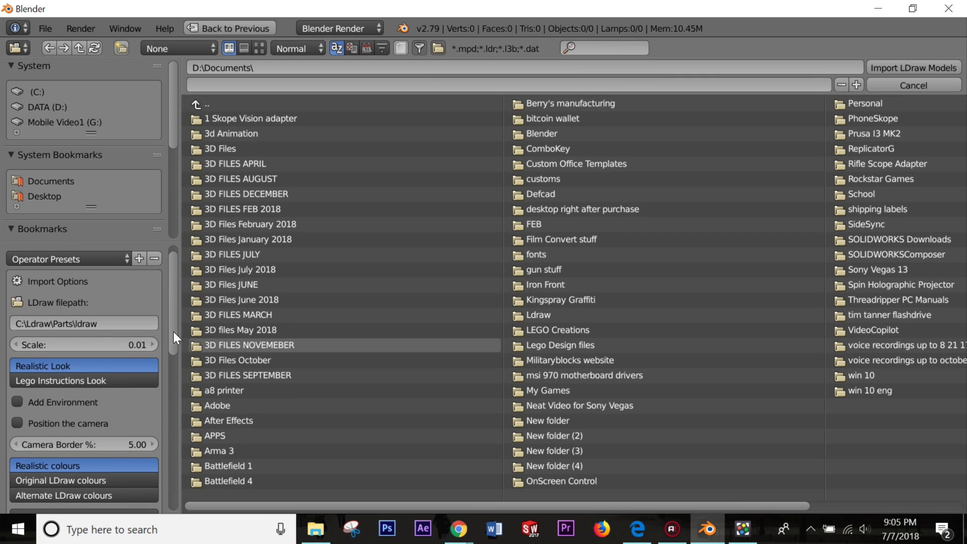
left_click_drag(170, 281, 178, 310)
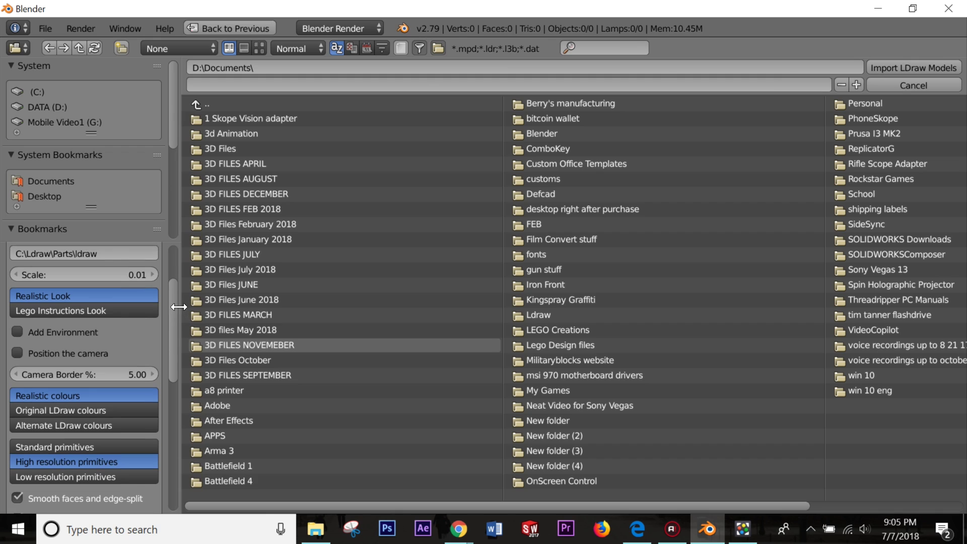
left_click_drag(173, 336, 180, 368)
left_click(111, 388)
left_click(107, 367)
left_click(108, 377)
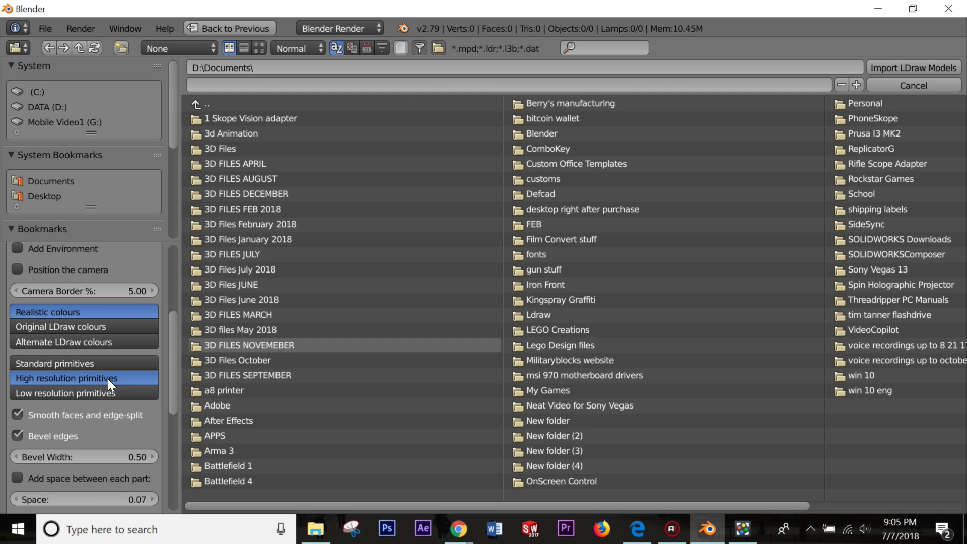
left_click(101, 366)
left_click(101, 391)
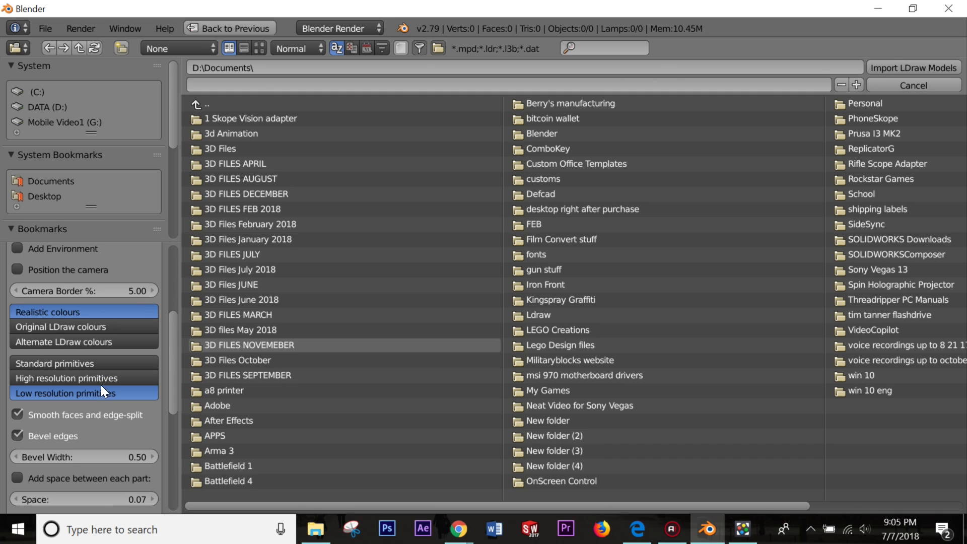
left_click(115, 377)
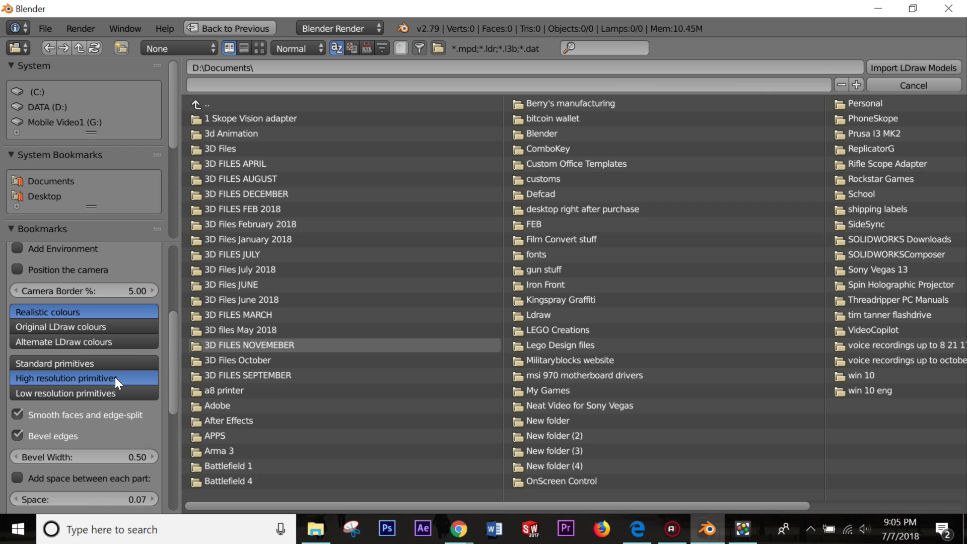
Step: Set the Space value for the gap between parts to 0.1 in the LDraw import options
scroll(119, 383, "down", 2)
scroll(146, 377, "up", 2)
scroll(149, 381, "down", 1)
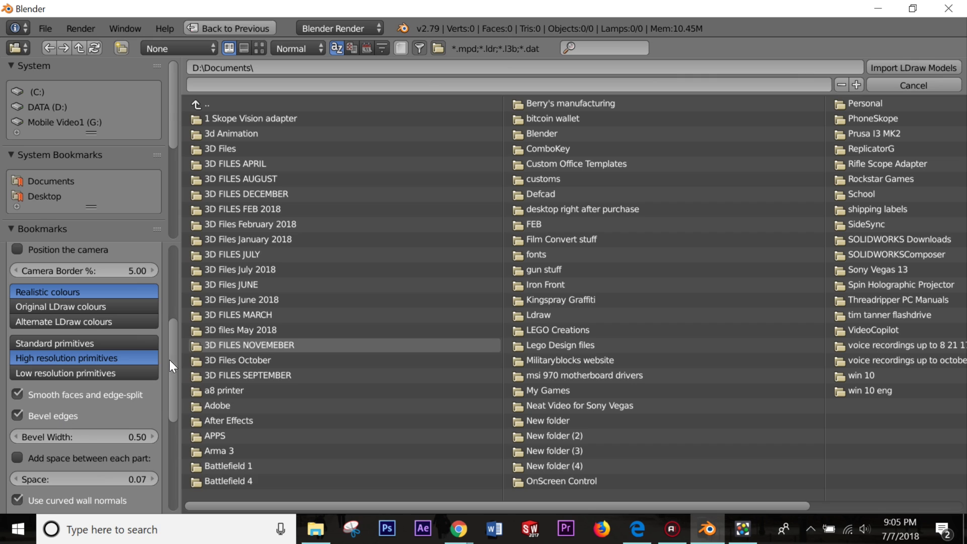
scroll(170, 347, "up", 4)
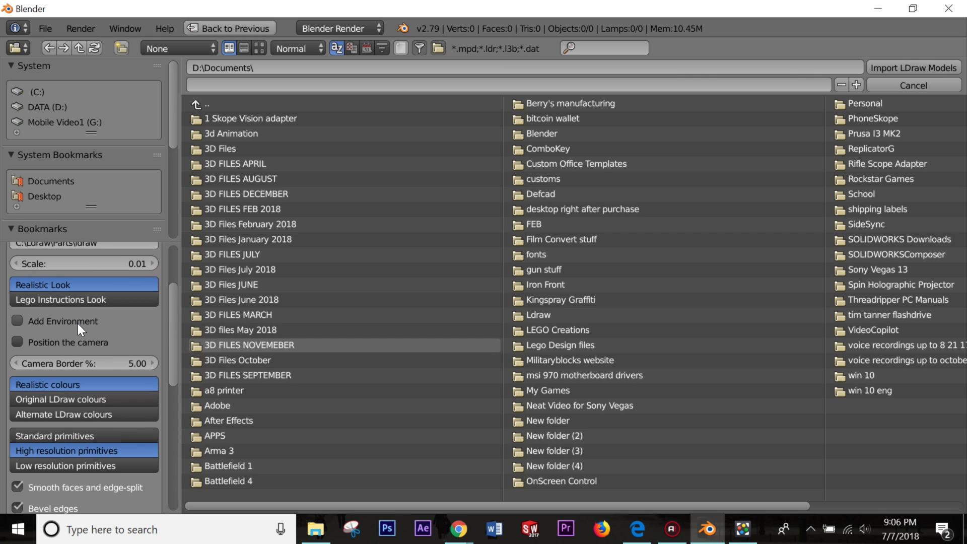
left_click_drag(174, 311, 174, 381)
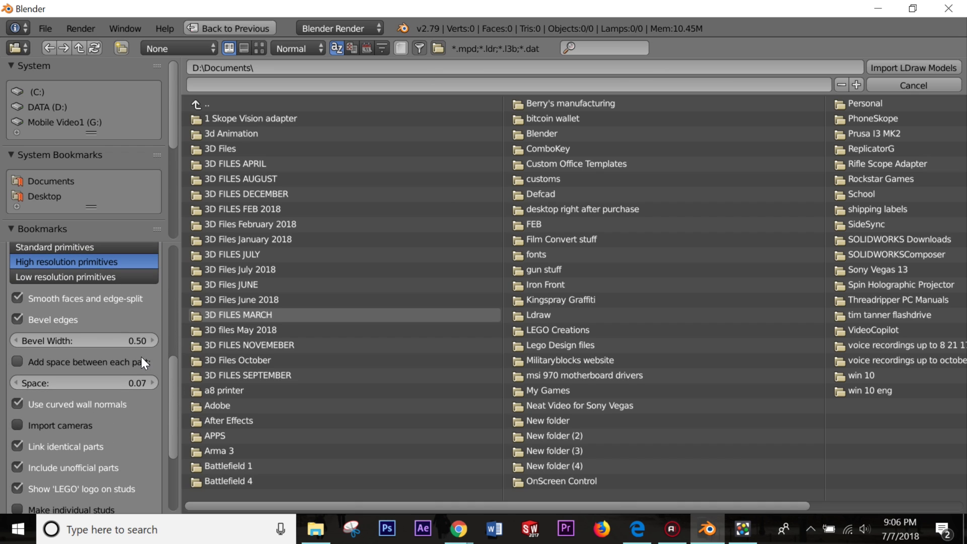
left_click(104, 382)
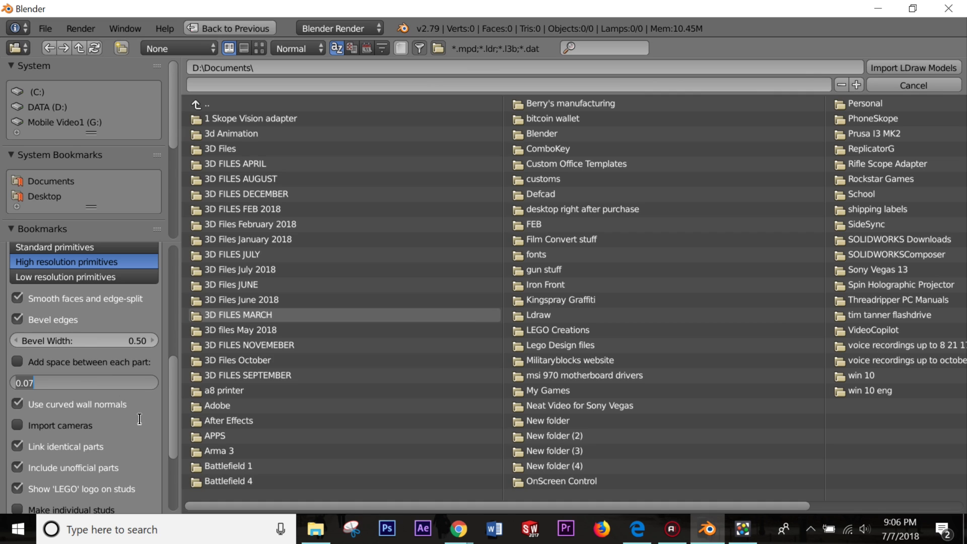
key("BackSpace")
type(".1")
key("Return")
Step: Check the remaining import options and import Tree.ldr from the Blender folder inside Documents
scroll(179, 376, "down", 1)
left_click_drag(178, 376, 179, 406)
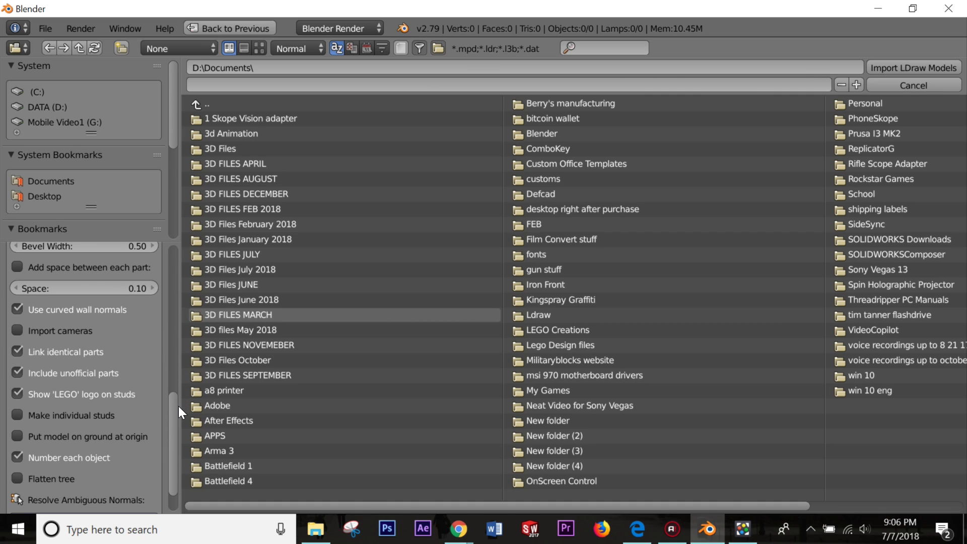
scroll(100, 373, "down", 2)
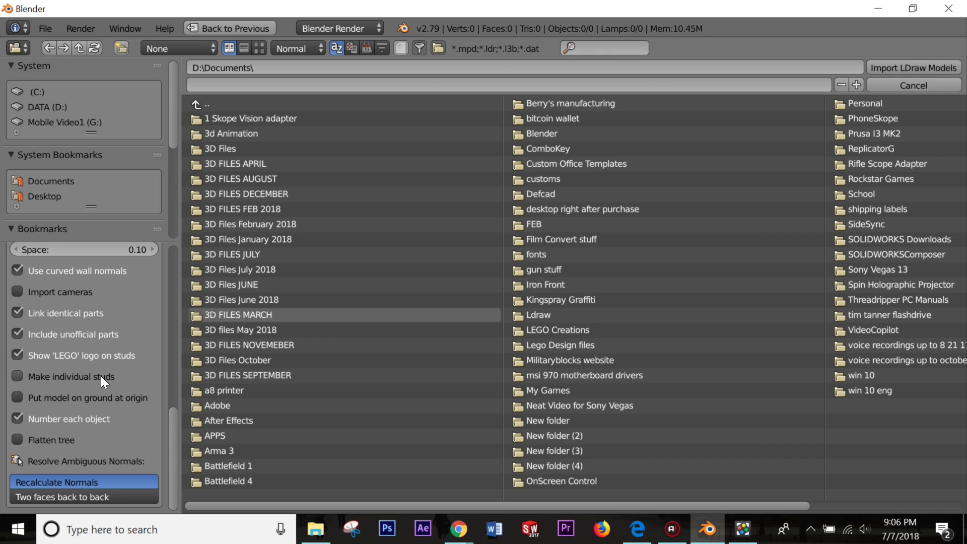
scroll(101, 376, "up", 1)
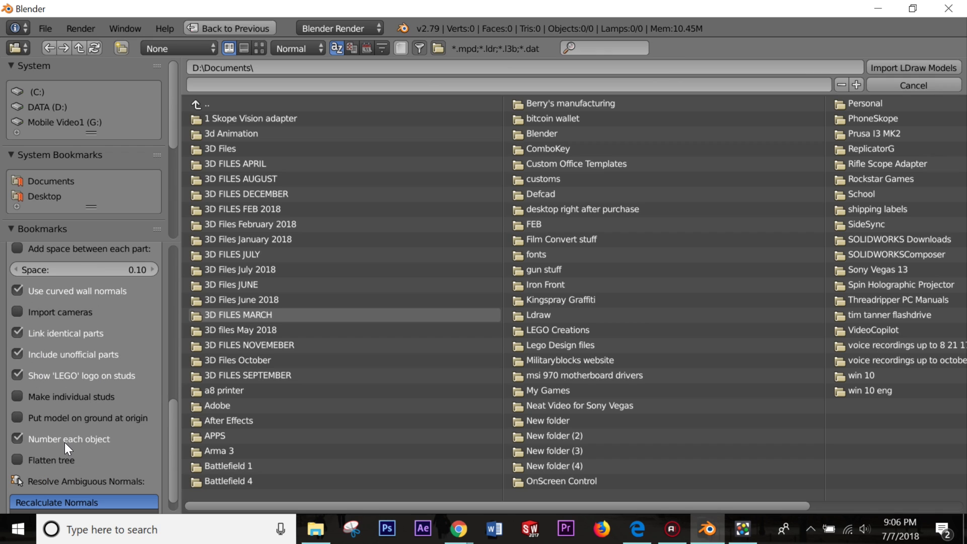
left_click_drag(170, 444, 173, 296)
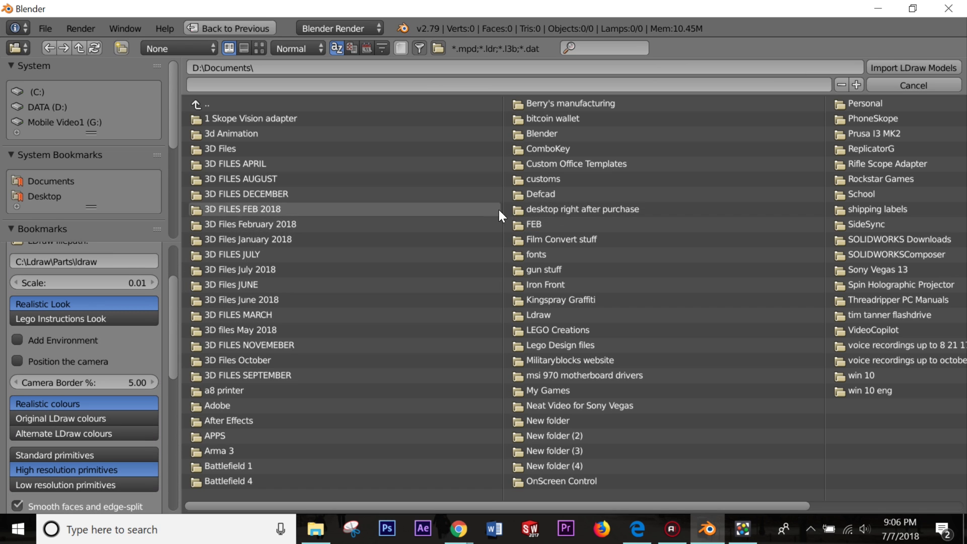
left_click(568, 132)
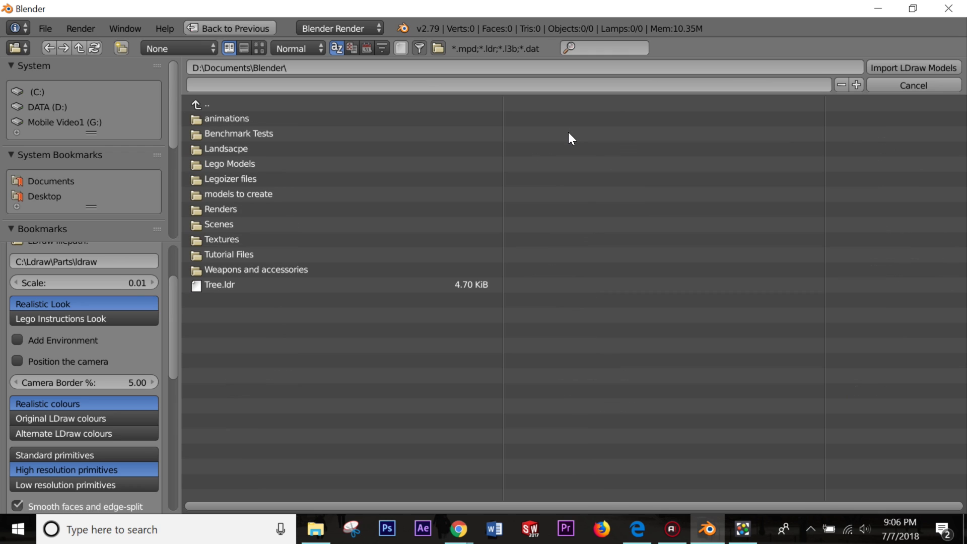
left_click(237, 284)
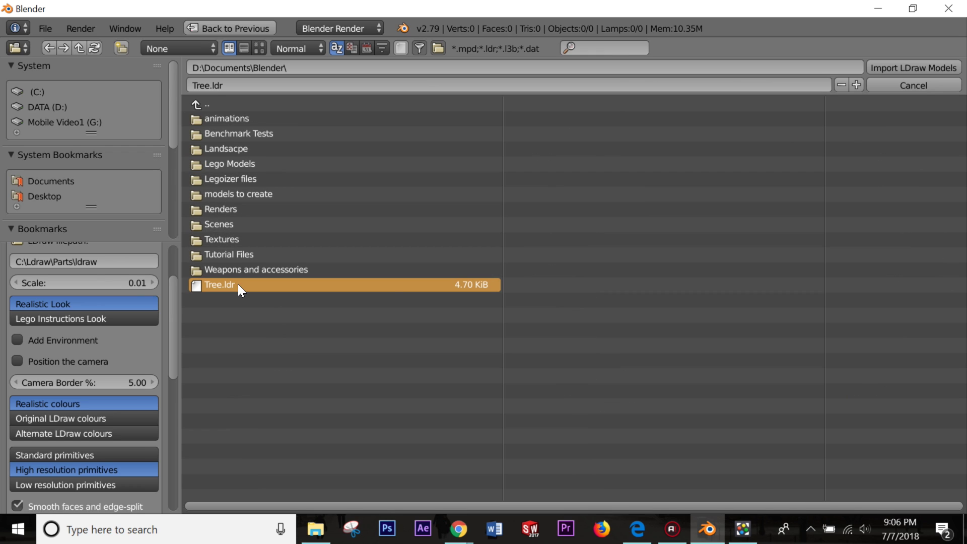
double_click(391, 283)
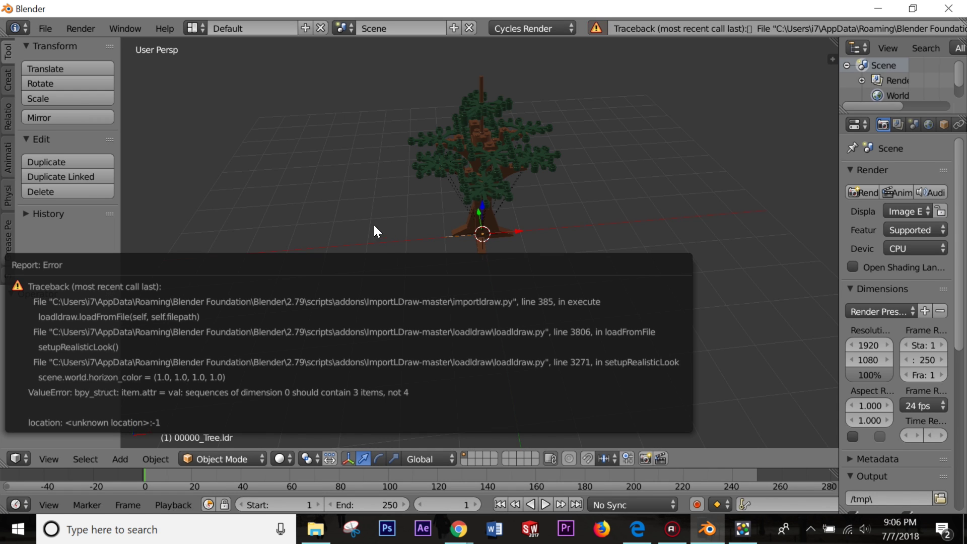
Step: Select all objects of the imported tree and copy them to the buffer
middle_click_drag(551, 273, 525, 243)
middle_click_drag(646, 205, 594, 281)
scroll(580, 279, "up", 6)
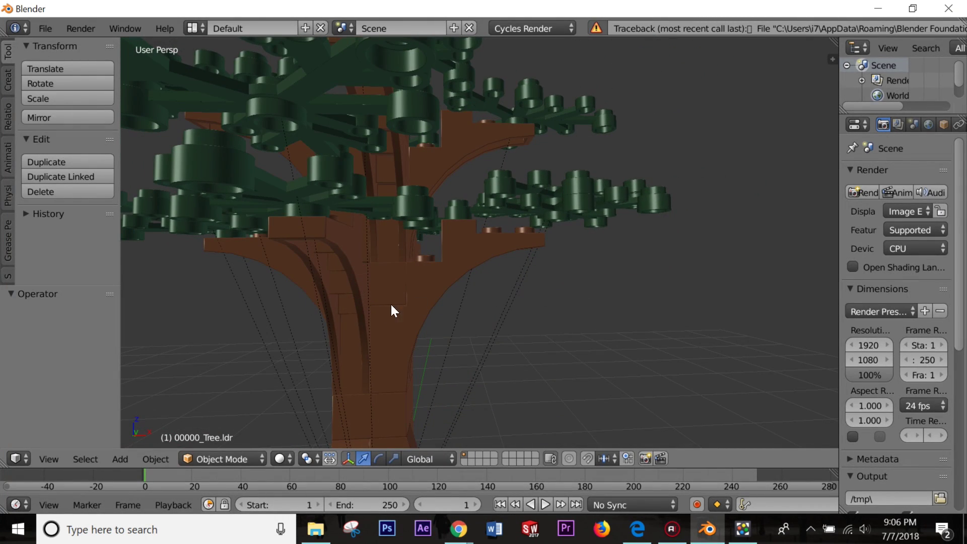
middle_click_drag(410, 274, 423, 320)
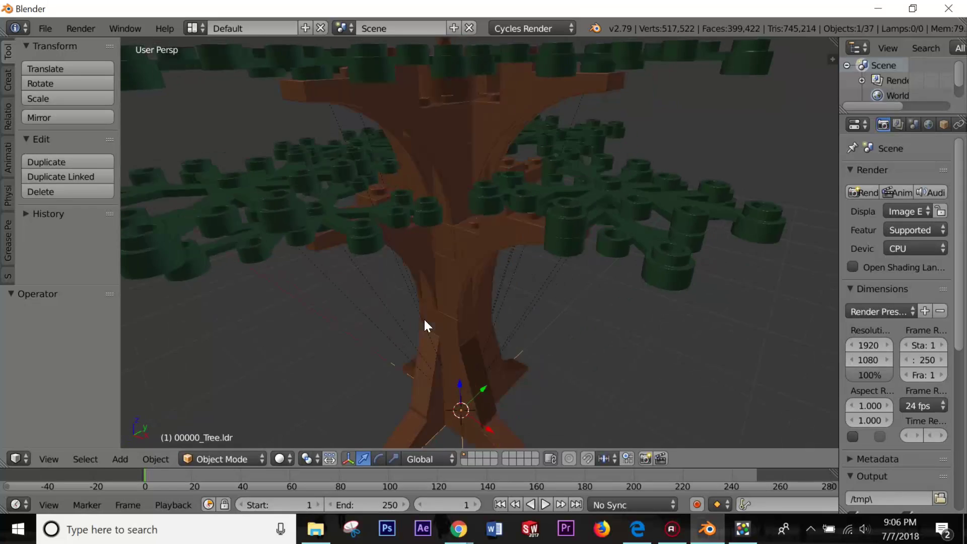
scroll(428, 322, "down", 6)
middle_click_drag(564, 262, 619, 299)
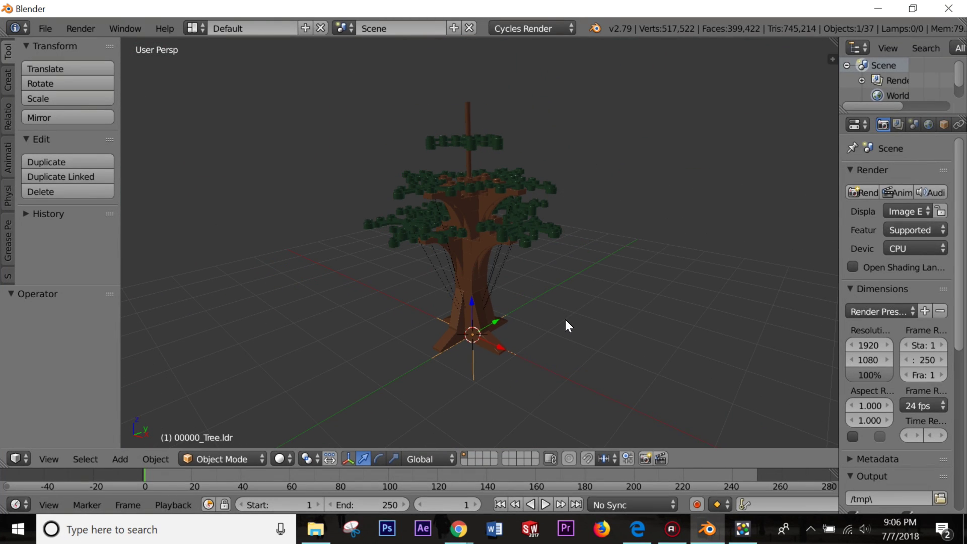
key("a")
key("a")
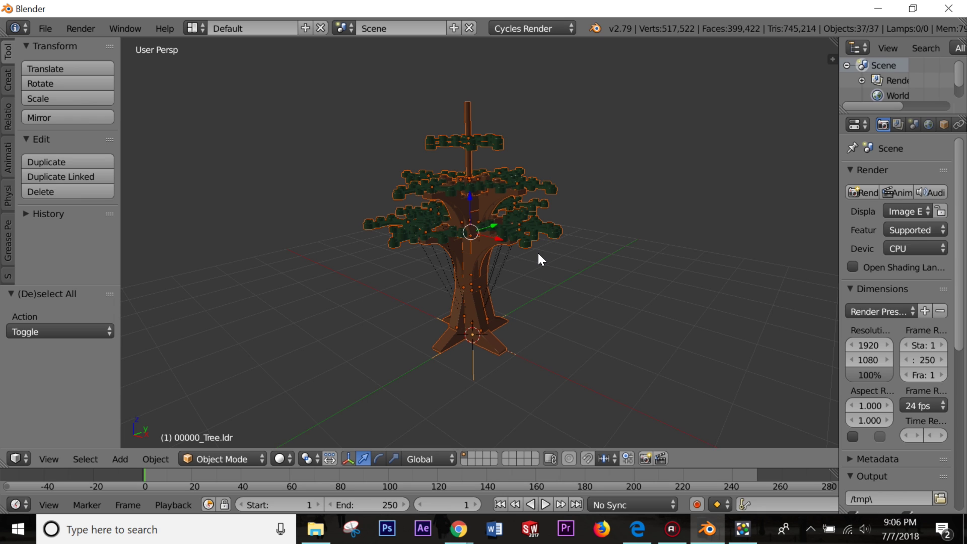
key("ctrl+c")
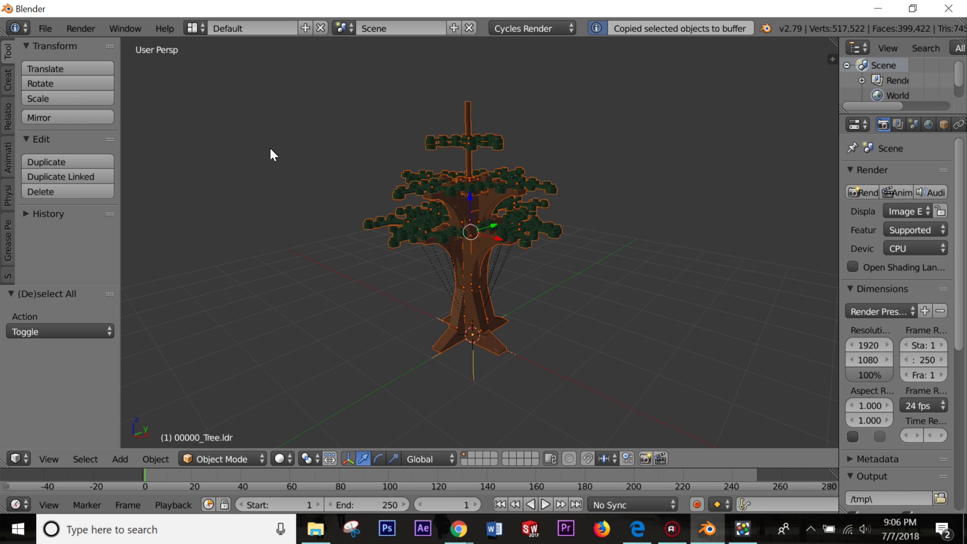
Step: Open the recent file random lighting setup.blend and delete the selected airplane model from its scene
left_click(46, 29)
mouse_move(90, 81)
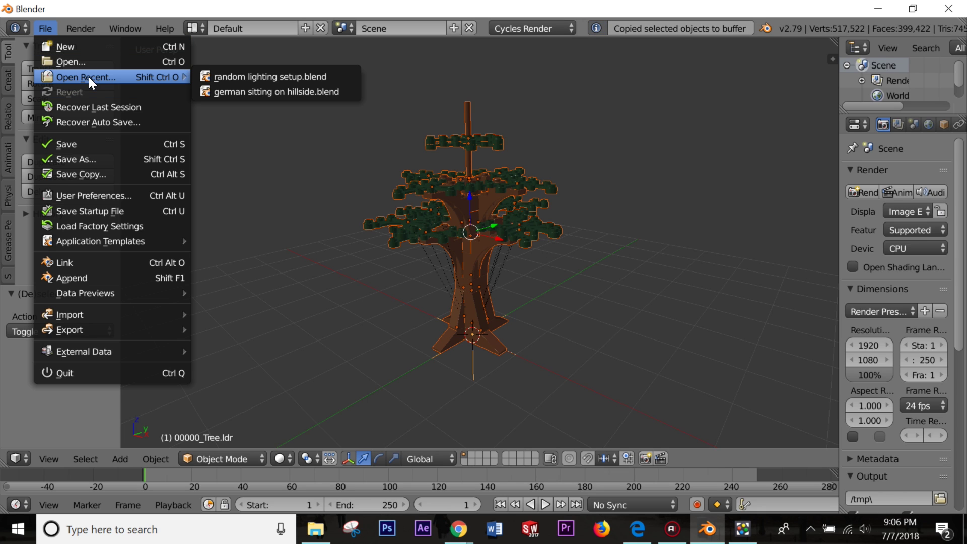
left_click(229, 81)
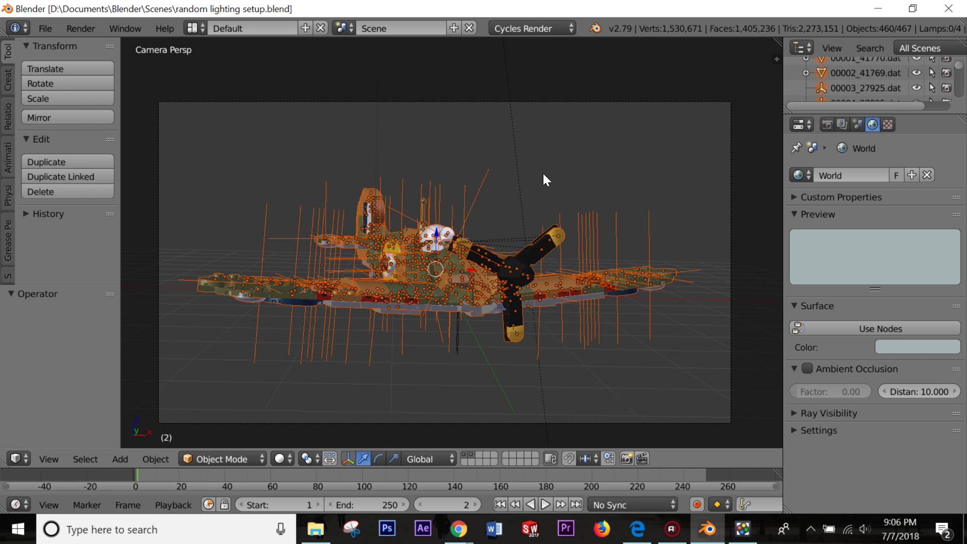
middle_click_drag(563, 221, 553, 274)
key("x")
left_click(552, 277)
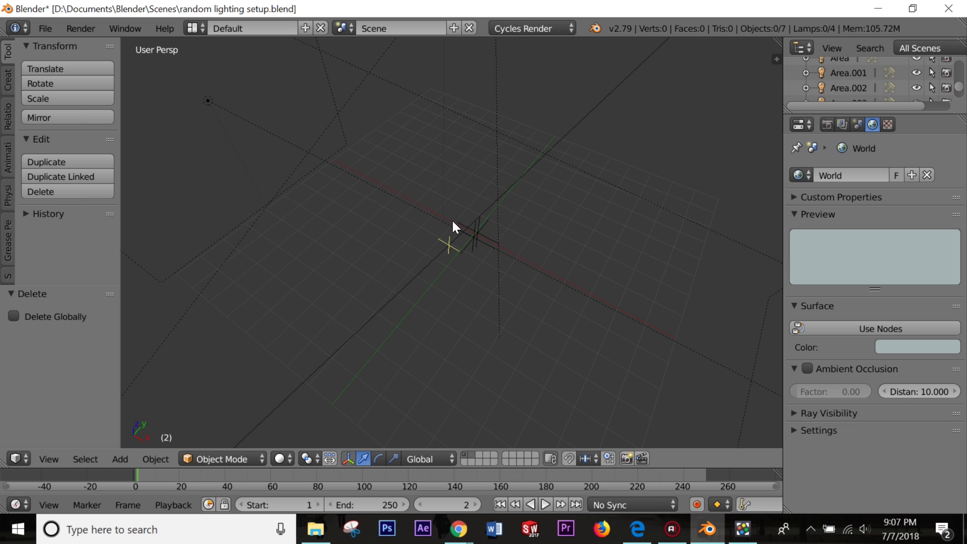
Step: Paste the copied tree into the lighting scene and move it about -2.1 units along the Y axis
key("ctrl+v")
key("g")
key("y")
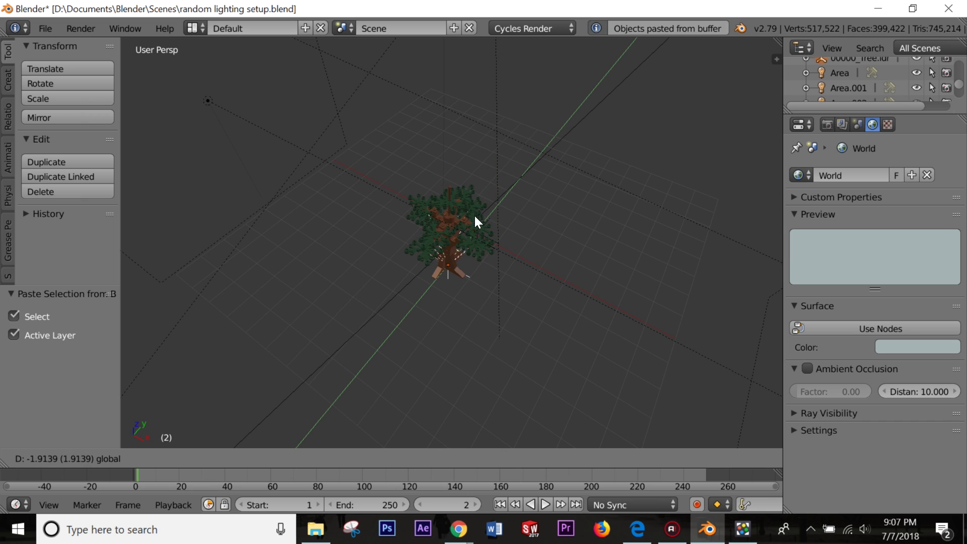
left_click(474, 219)
scroll(559, 237, "up", 5)
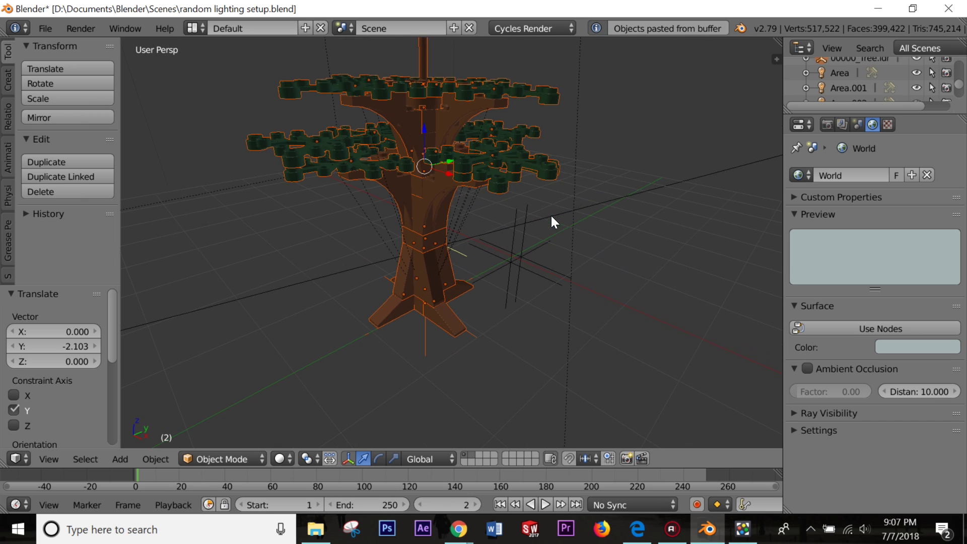
scroll(551, 216, "down", 3)
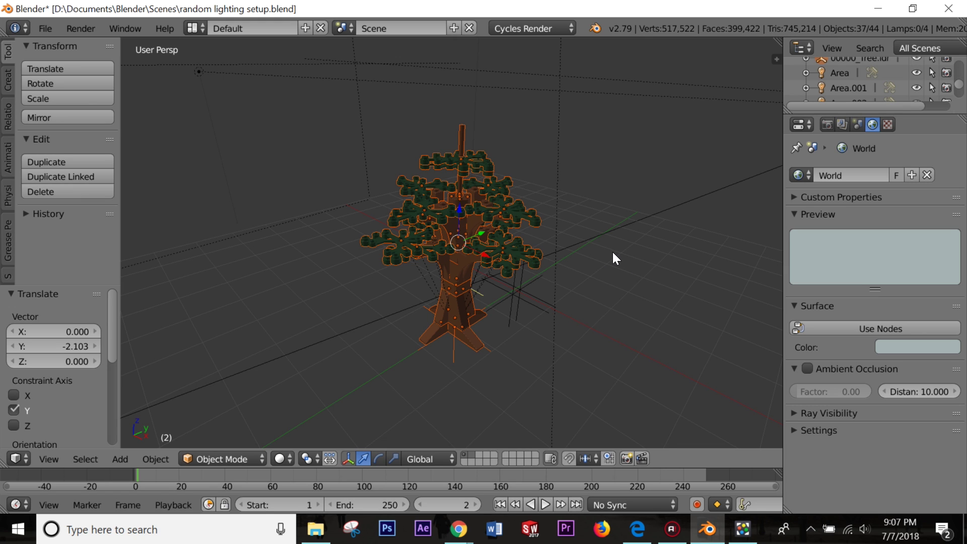
Step: Switch the 3D viewport to rendered shading and frame the whole tree
key("shift+z")
scroll(558, 279, "up", 2)
middle_click_drag(553, 281, 536, 289)
scroll(553, 306, "down", 3)
scroll(525, 274, "up", 3)
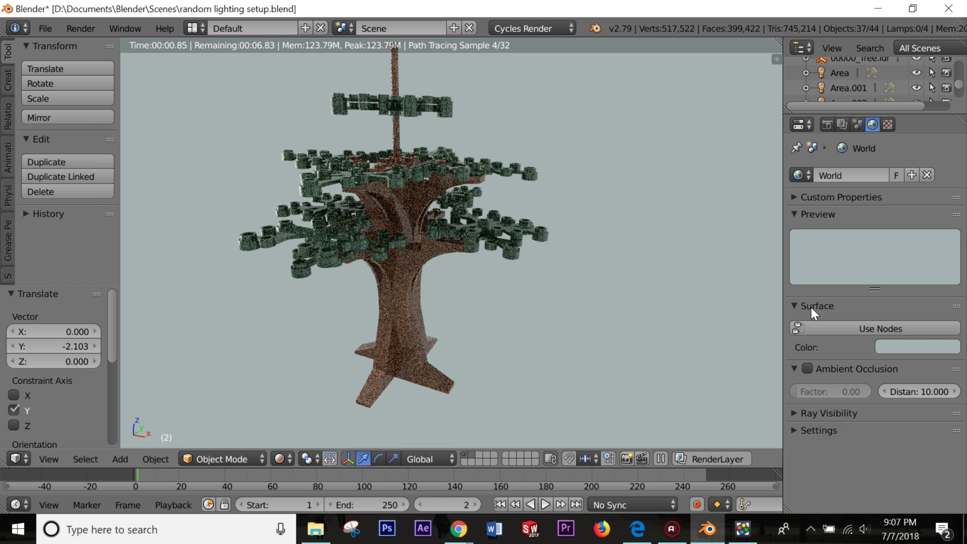
Step: Brighten the world surface color to a near-white of R 0.836, G 1.000, B 0.990
left_click(910, 346)
left_click(950, 167)
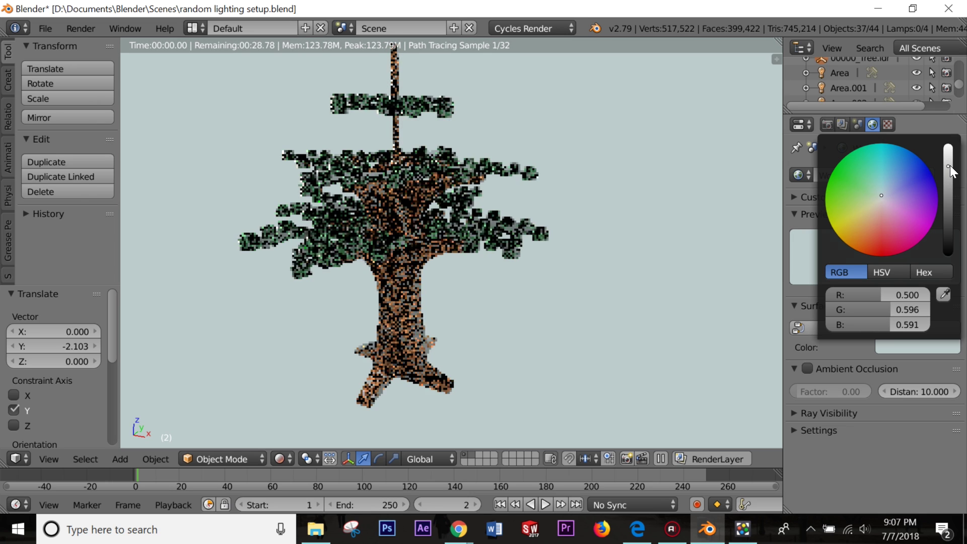
left_click(949, 152)
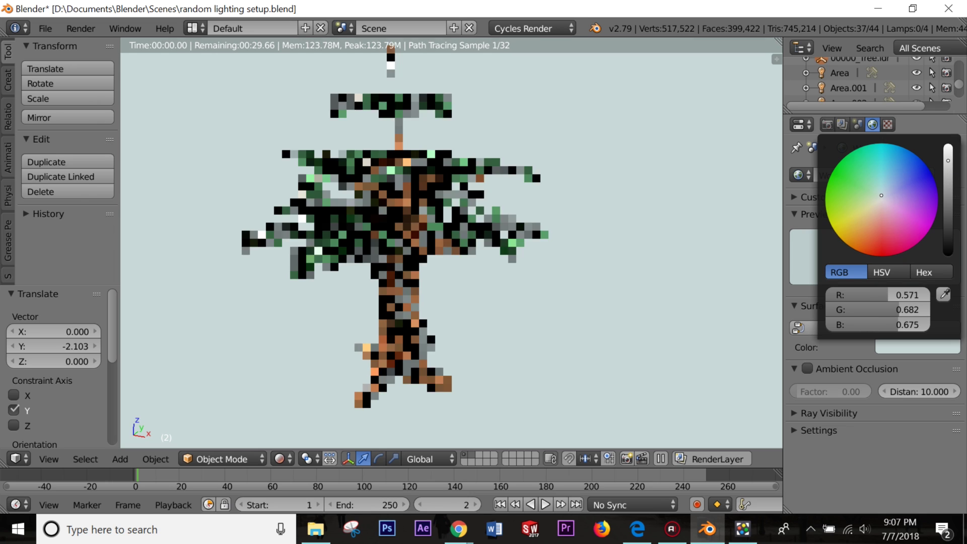
left_click(949, 147)
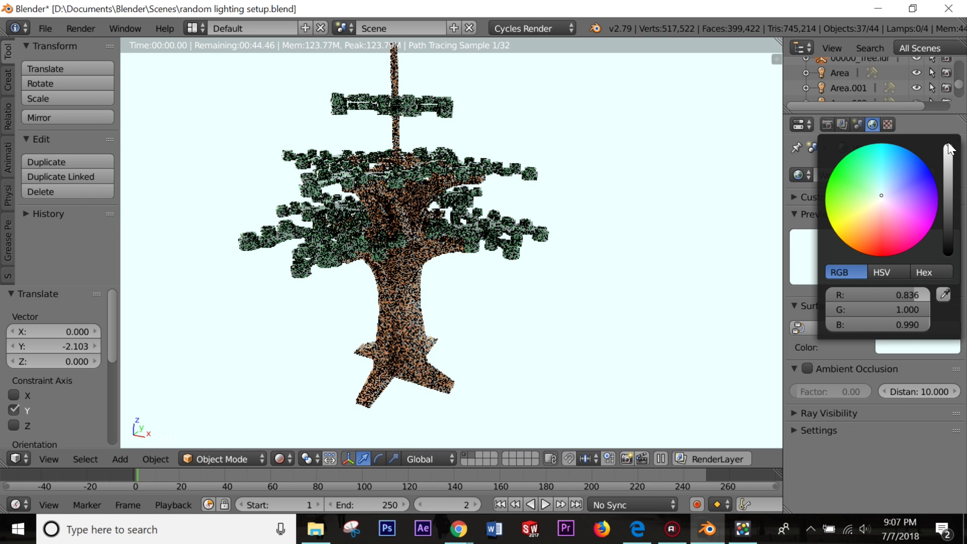
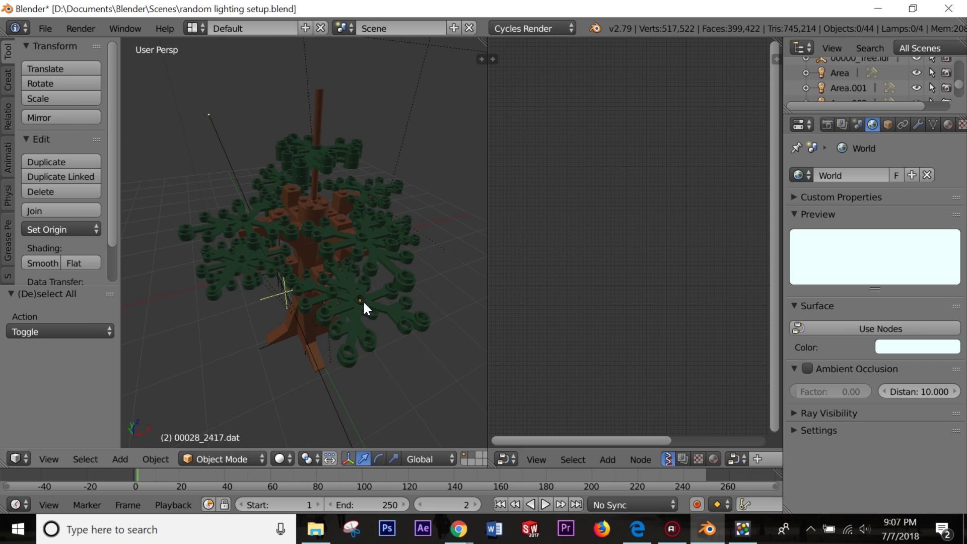
Step: Select a brown trunk brick and display its material nodes in a widened node editor
right_click(321, 199)
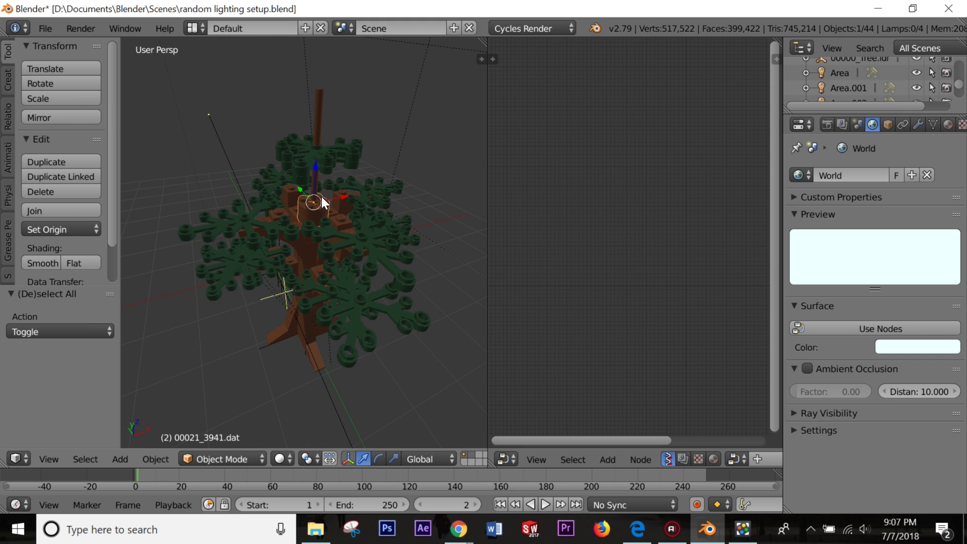
left_click(948, 125)
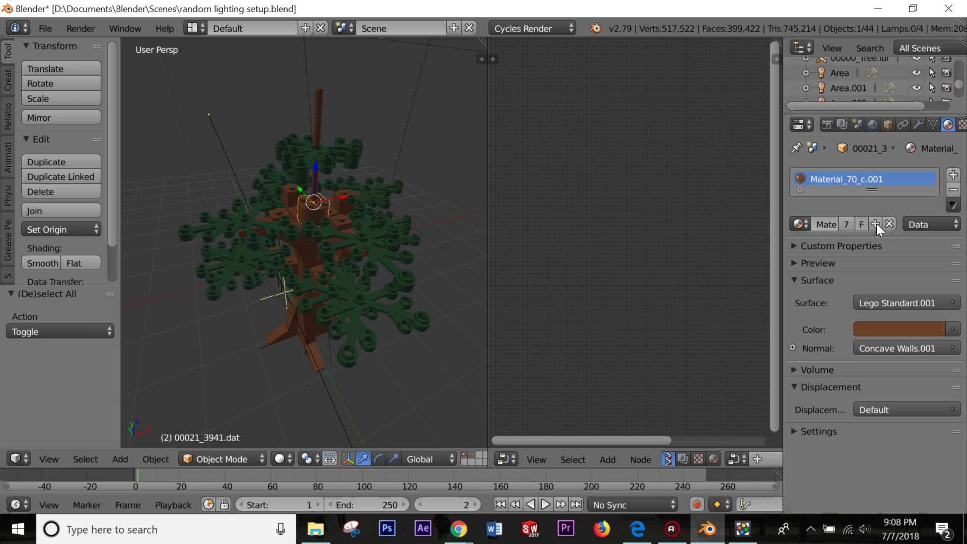
left_click(926, 225)
left_click(715, 458)
middle_click_drag(669, 352, 553, 269)
left_click_drag(783, 143, 922, 169)
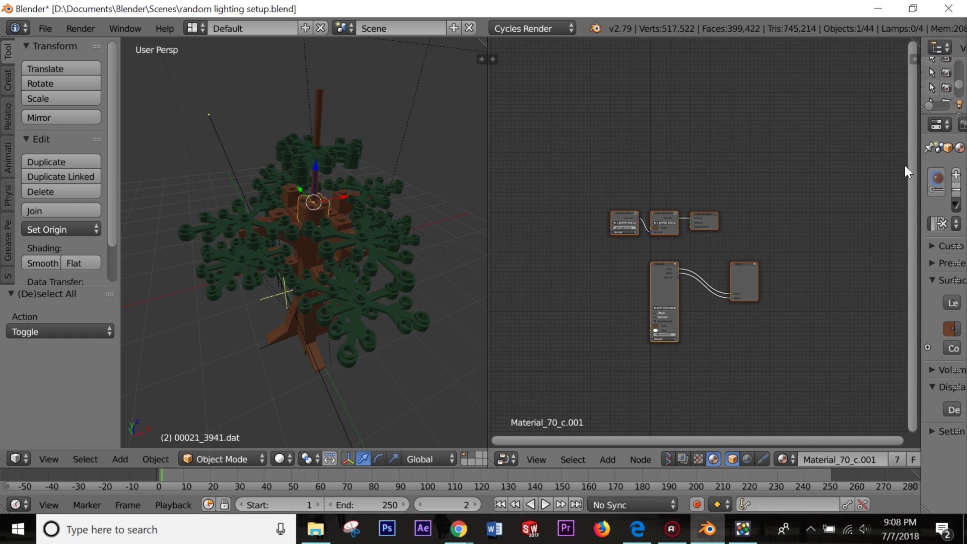
scroll(672, 297, "up", 5)
middle_click_drag(719, 367, 740, 285)
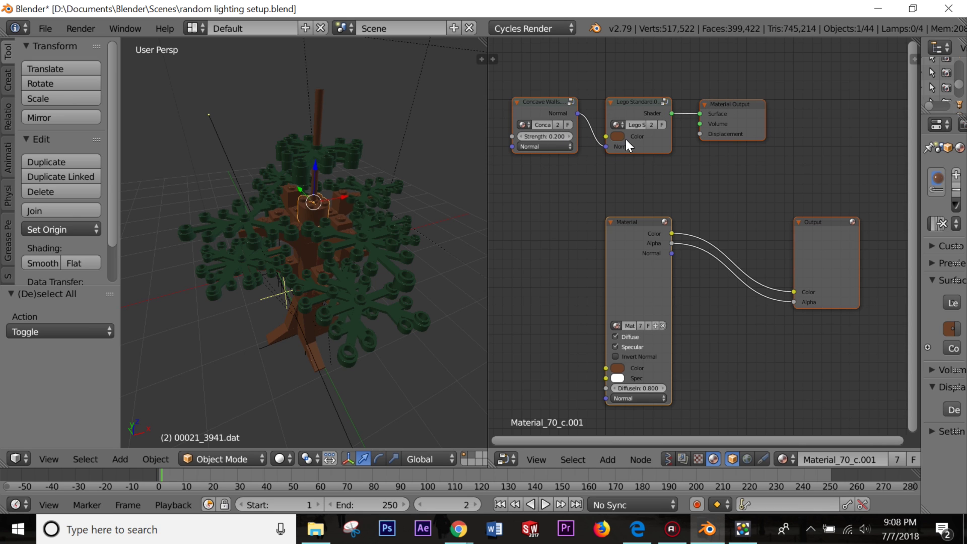
Step: Compare the material nodes of a green leaf piece with those of the brown trunk brick
mouse_move(444, 228)
middle_mouse_down()
mouse_move(363, 232)
mouse_move(447, 231)
middle_mouse_up()
right_click(385, 256)
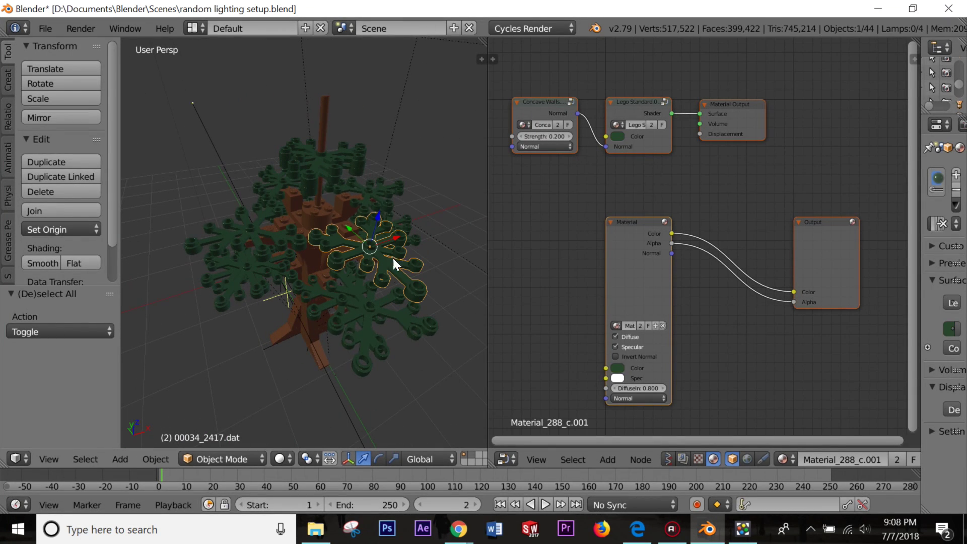
right_click(325, 214)
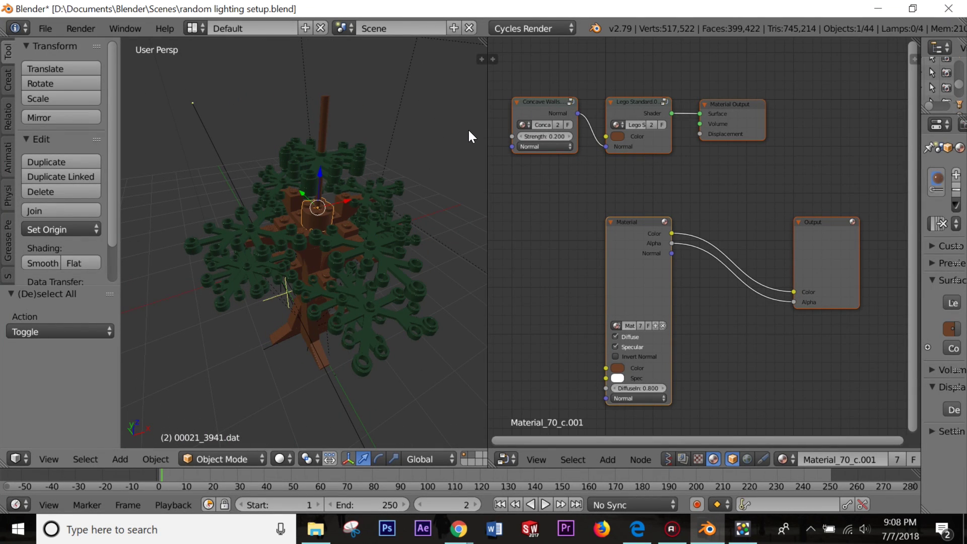
Step: Switch the 3D viewport to rendered shading, merge the node editor area into it and frame the tree
key("shift+z")
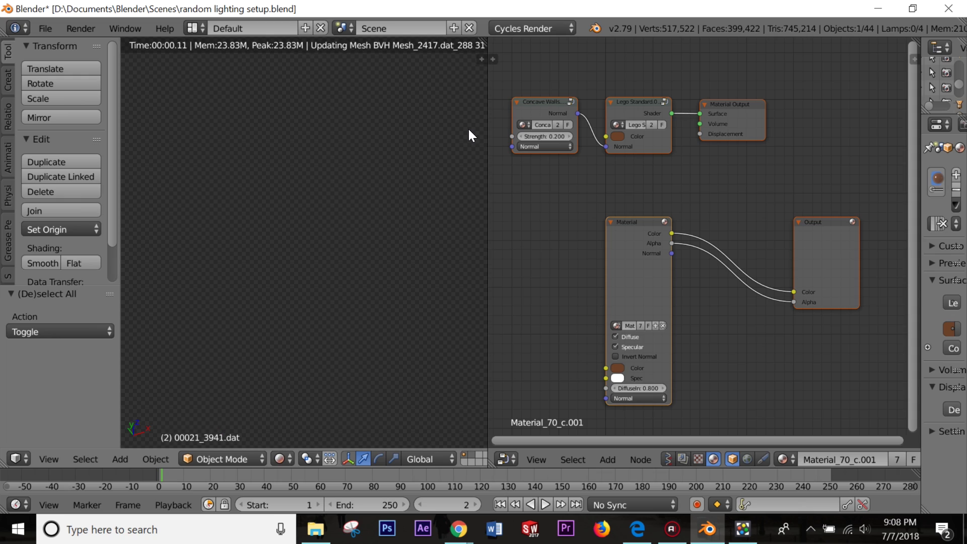
left_click_drag(485, 39, 590, 56)
scroll(786, 318, "down", 5)
scroll(717, 302, "up", 2)
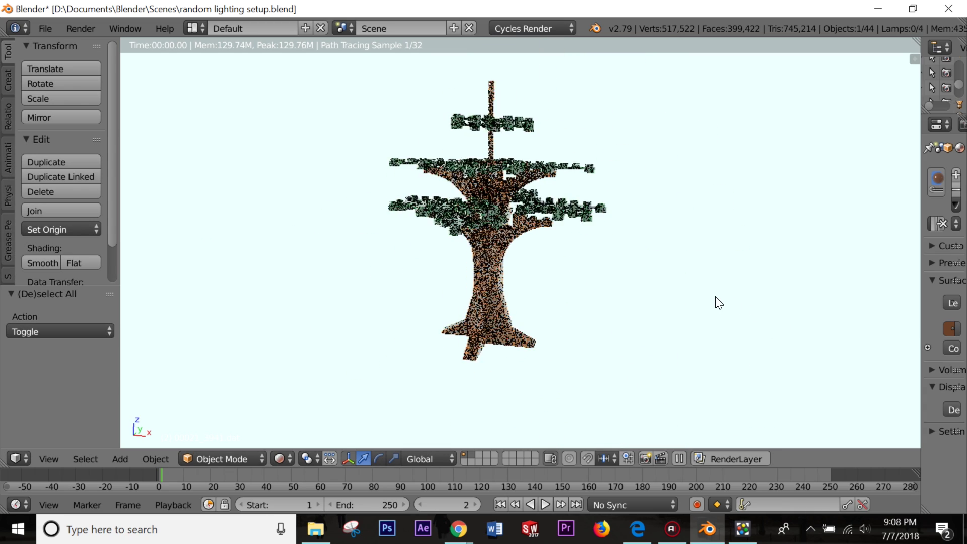
scroll(569, 274, "up", 2)
middle_click_drag(570, 274, 615, 295)
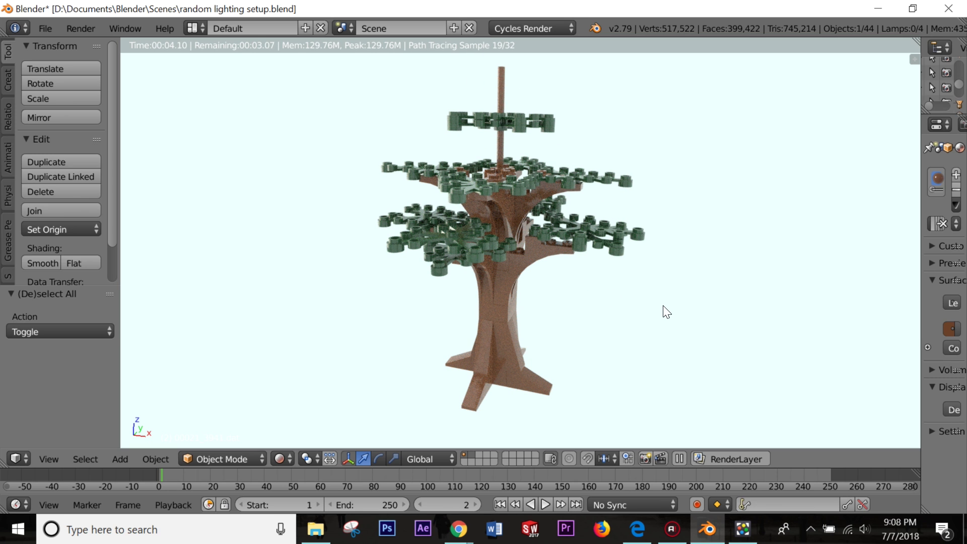
Step: In the camera view, move the camera about 0.295 units along X and about 1.03 units along Z
key("KP_0")
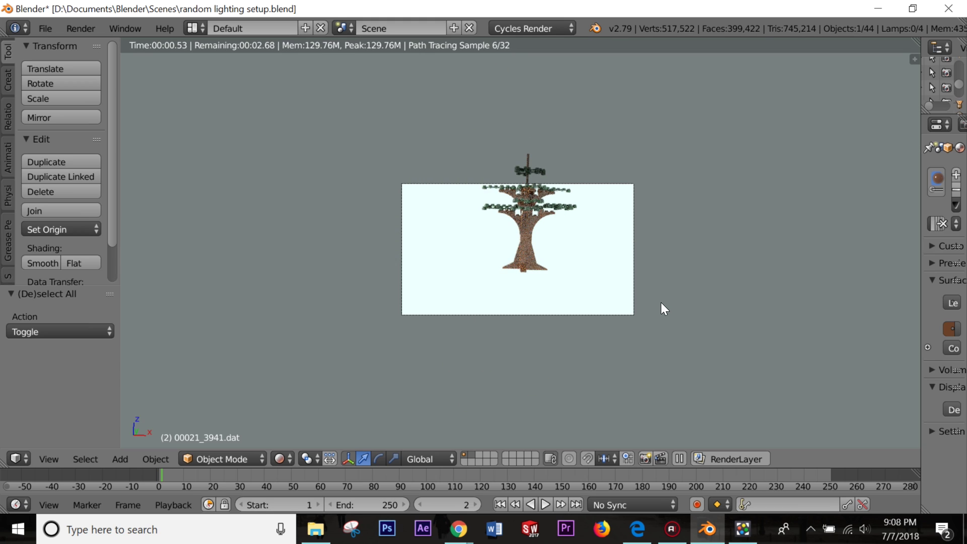
scroll(661, 302, "up", 2)
right_click(684, 217)
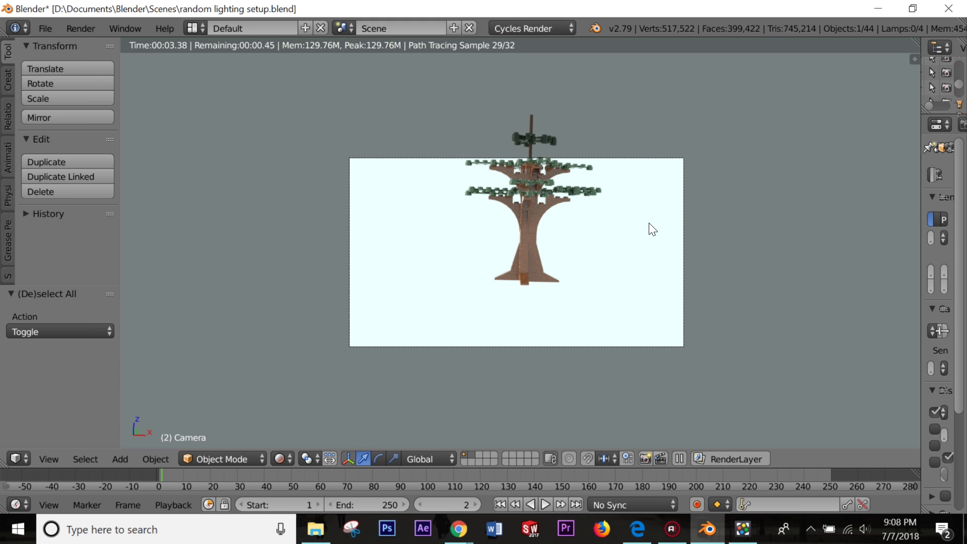
key("shift+z")
key("g")
key("x")
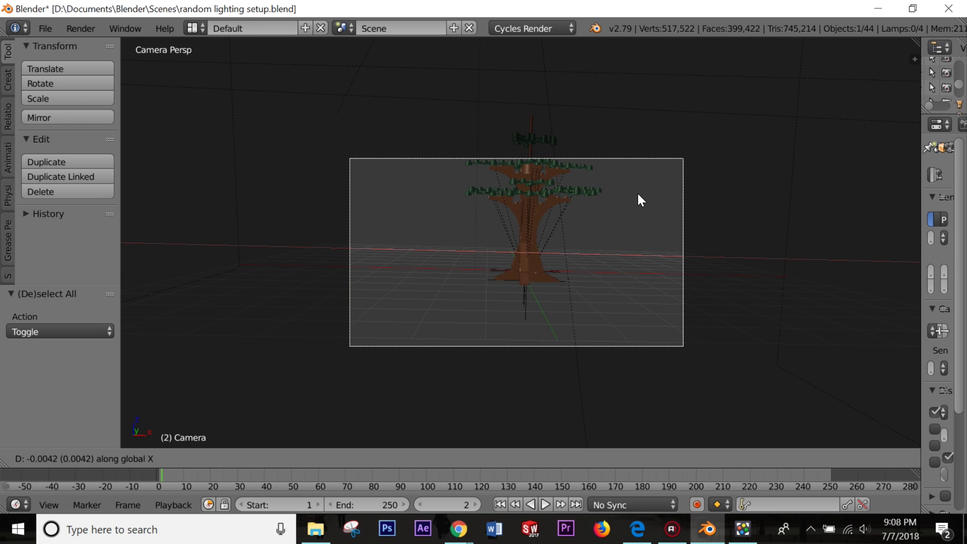
left_click(658, 206)
key("g")
key("x")
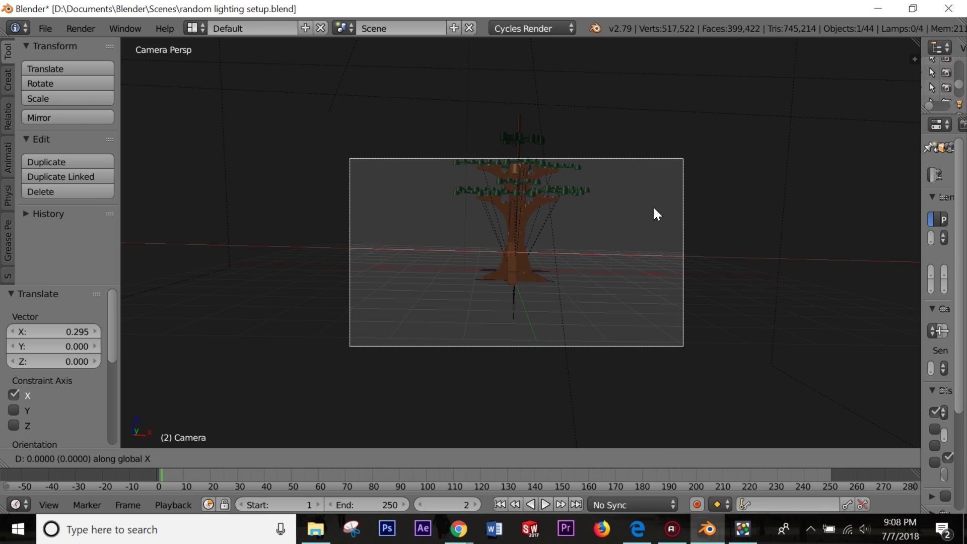
key("z")
left_click(643, 104)
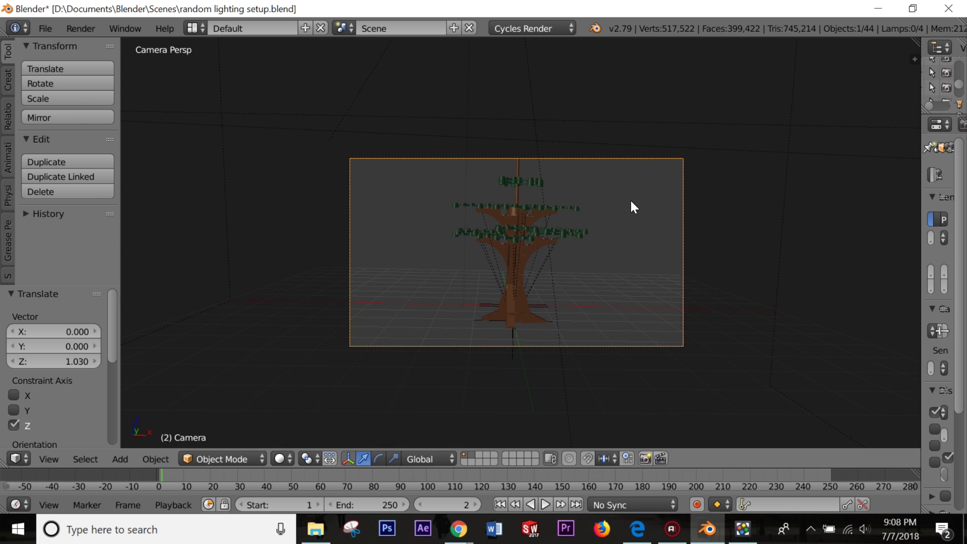
Step: Move the camera about 2.14 units along X and rotate it about 10.3° around the Z axis
key("g")
key("x")
left_click(690, 213)
key("r")
key("z")
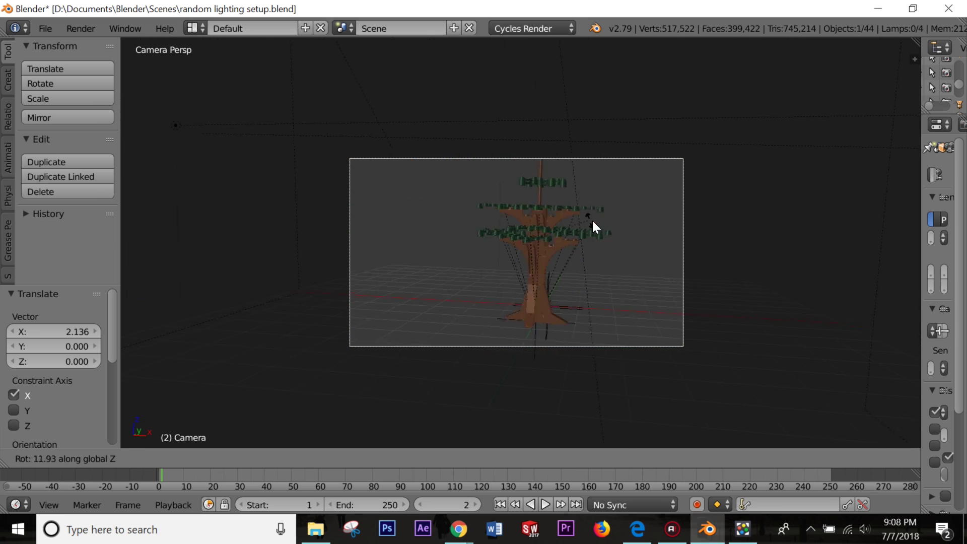
left_click(599, 217)
Step: Preview the tree rendered through the camera, then inspect the scene in solid shading from a free perspective
key("Home")
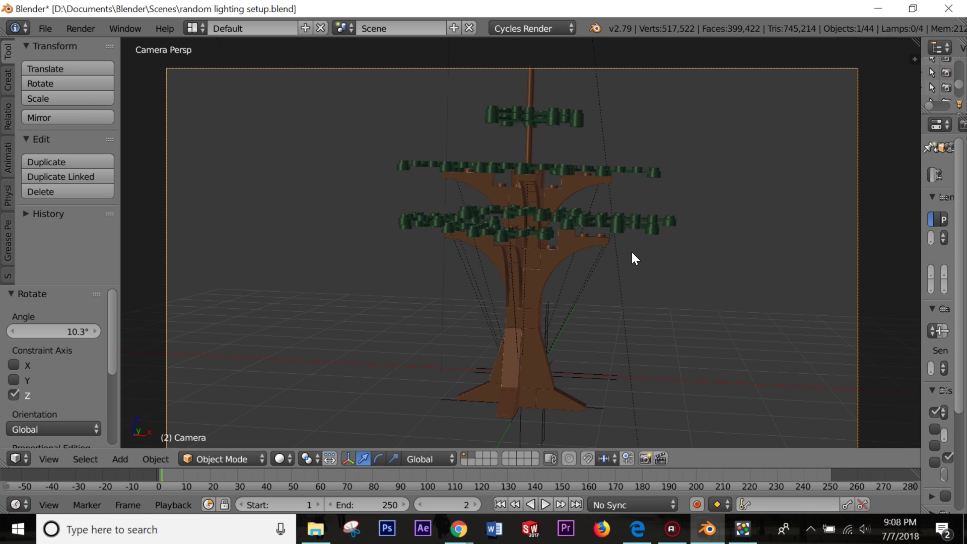
key("shift+z")
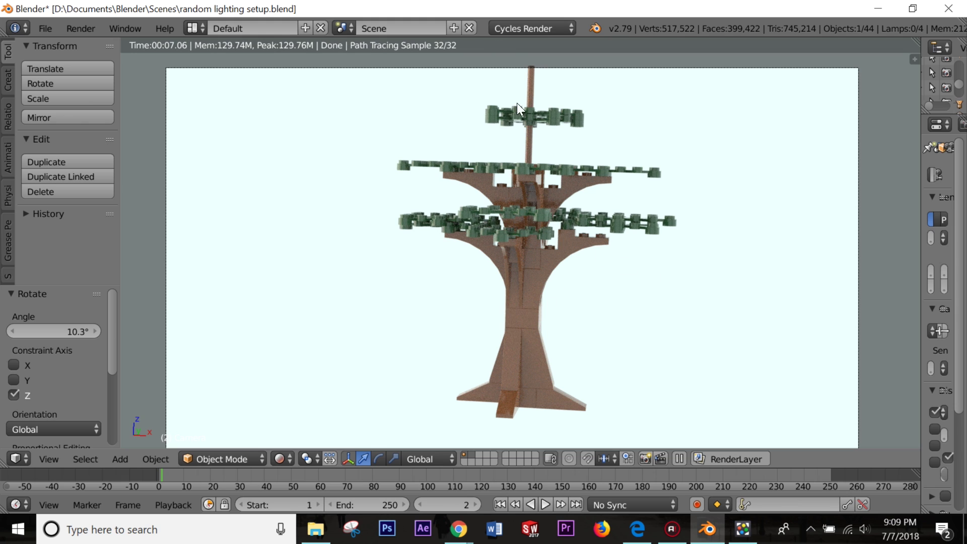
key("shift+z")
scroll(525, 303, "down", 3)
middle_click_drag(524, 302, 537, 296)
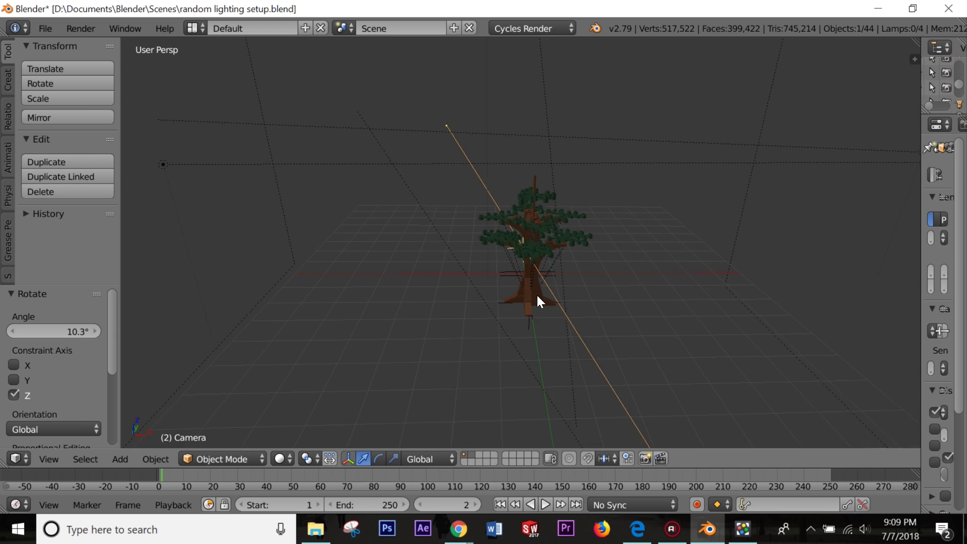
scroll(537, 295, "down", 3)
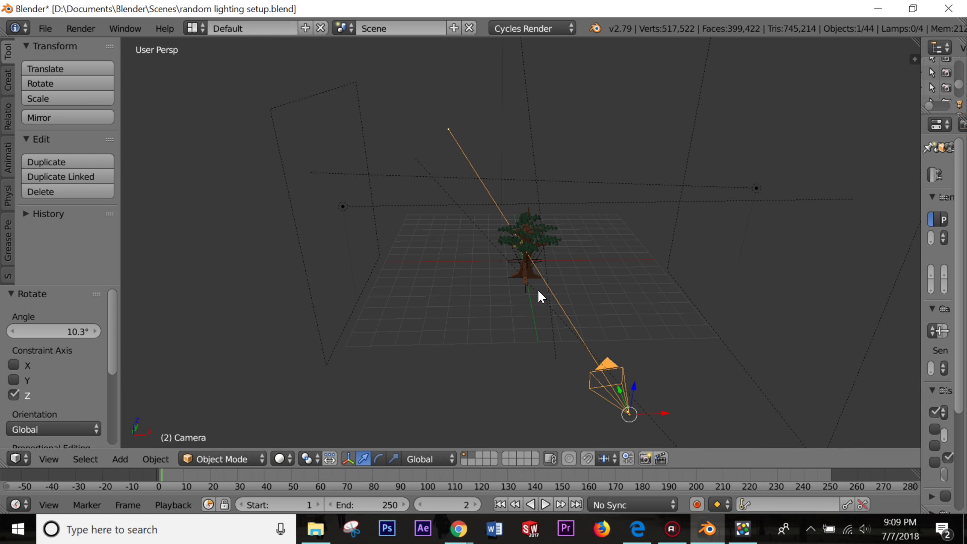
scroll(506, 332, "up", 2)
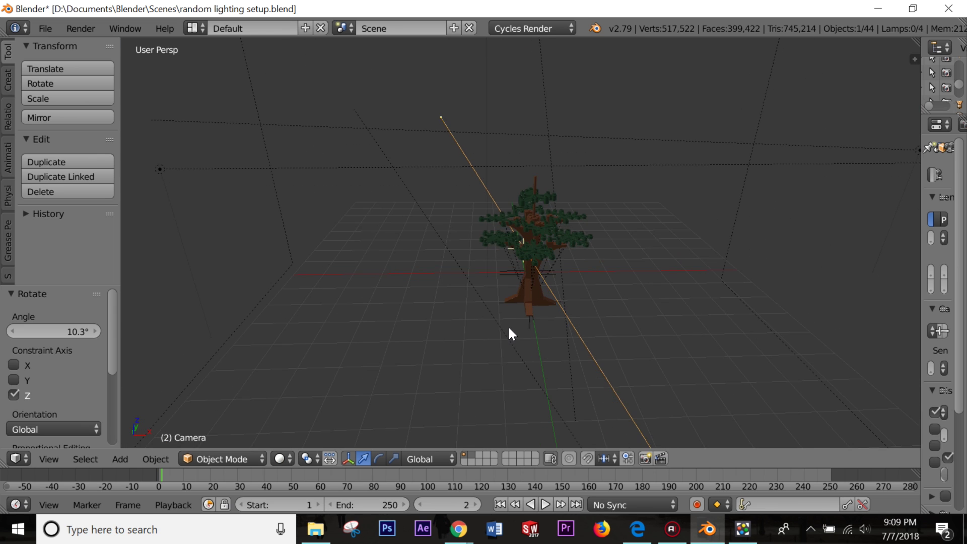
Step: Undo the camera's rotation and moves
key("ctrl+z")
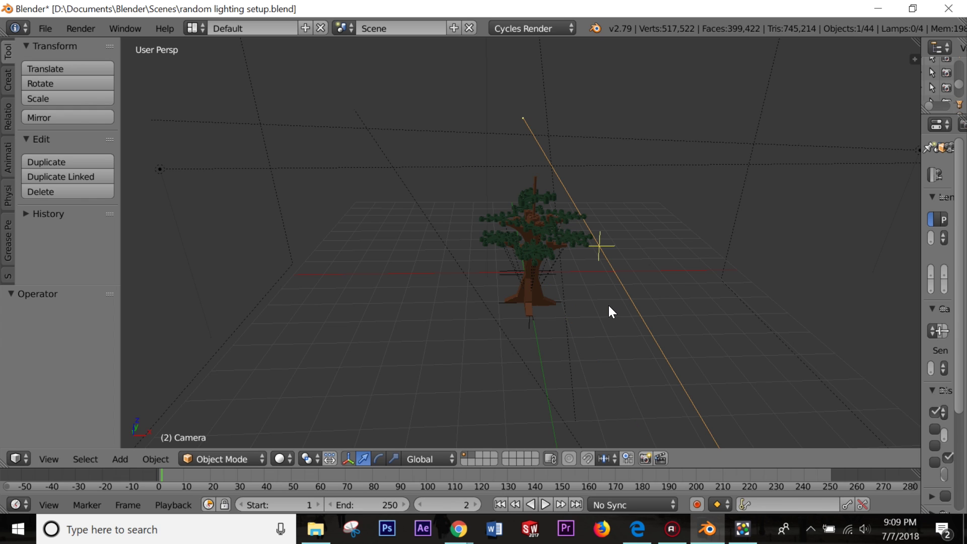
key("ctrl+shift+z")
key("ctrl+shift+z")
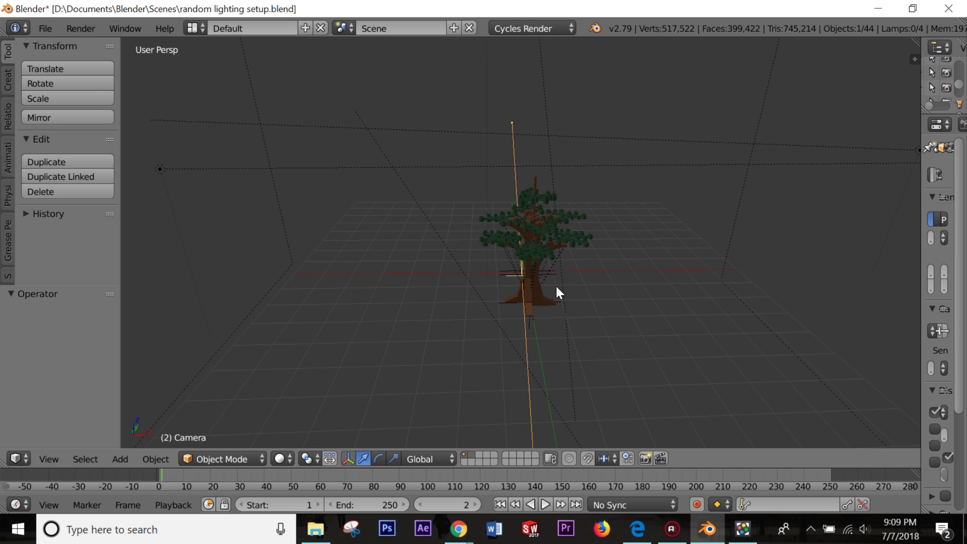
middle_click_drag(603, 279, 563, 304)
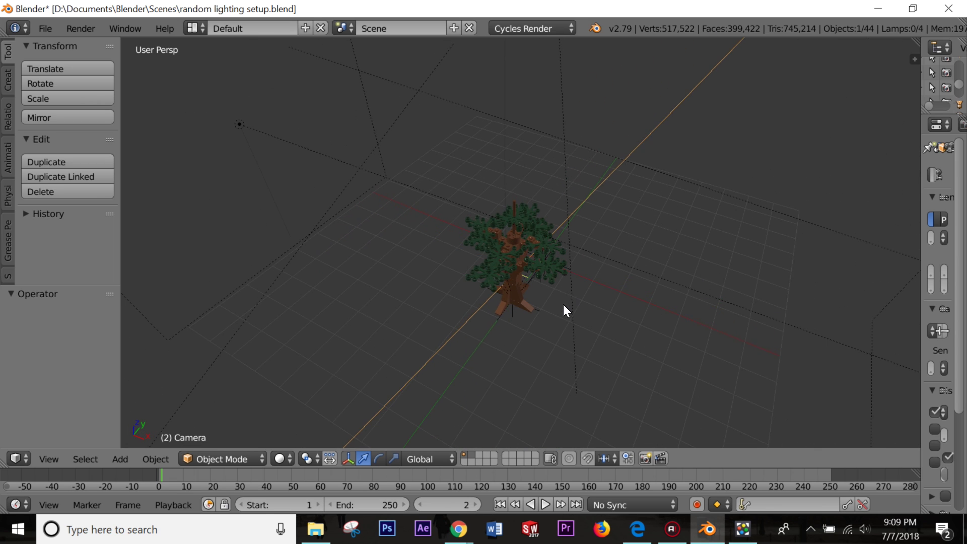
Step: Undo the earlier selections and the world color change, going back until the pasted tree is removed
right_click(563, 304)
right_click(563, 304)
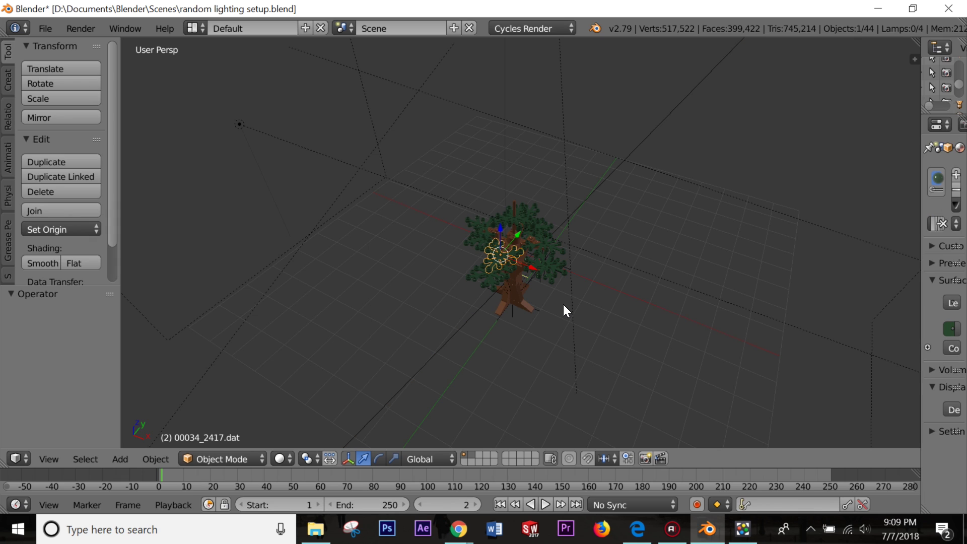
right_click(563, 304)
right_click(563, 304)
key("a")
key("a")
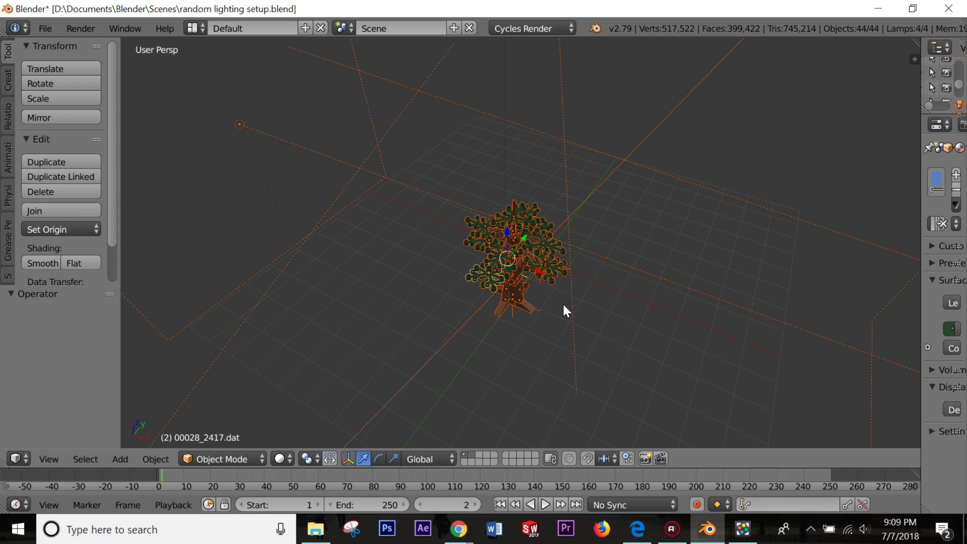
key("a")
right_click(563, 304)
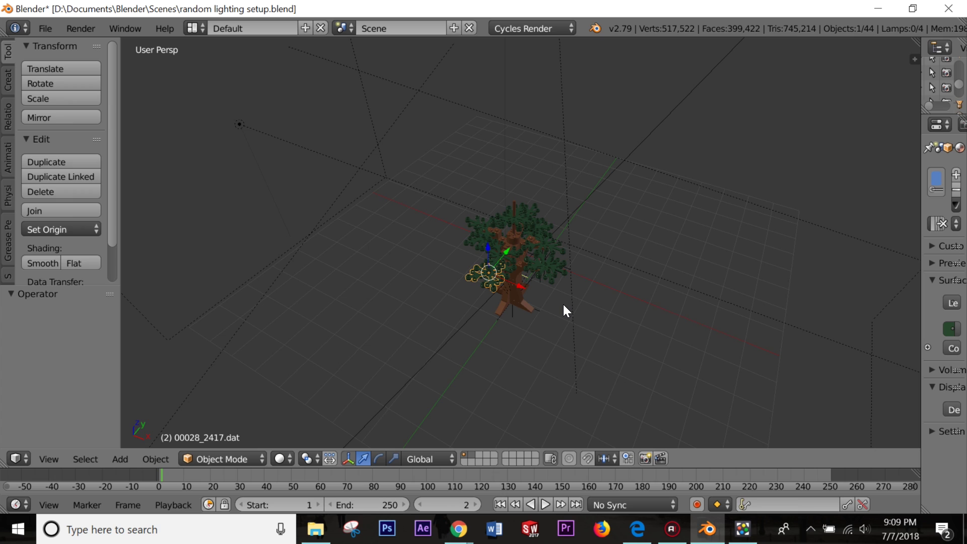
right_click(563, 305)
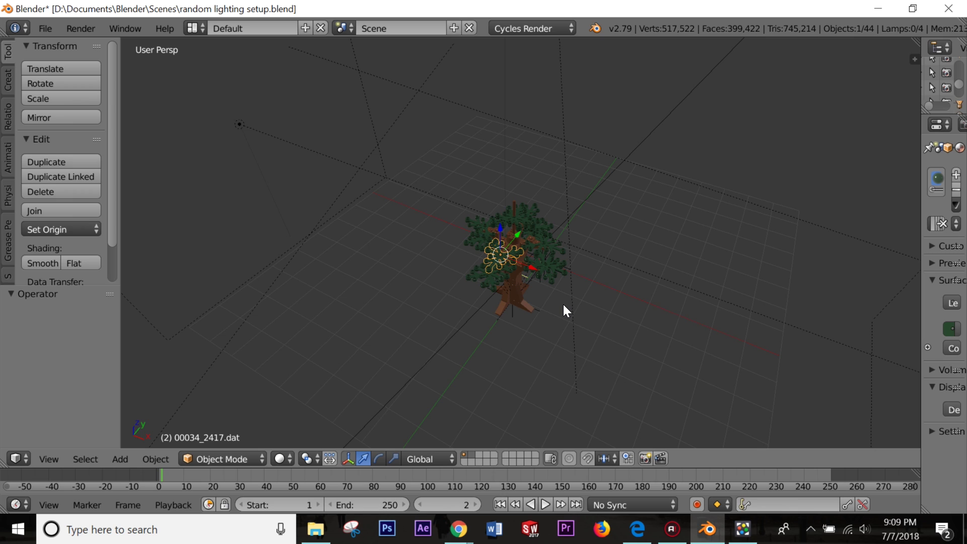
key("shift+g")
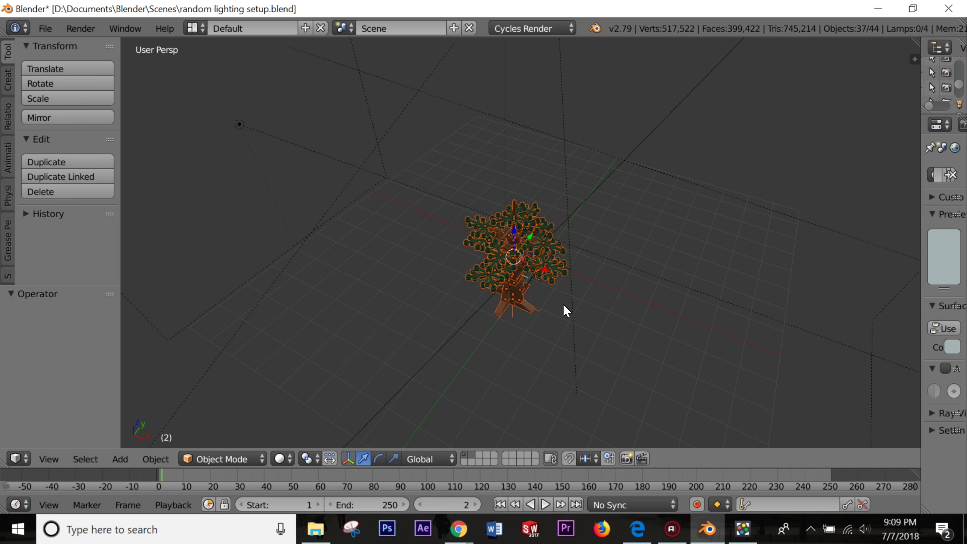
key("Delete")
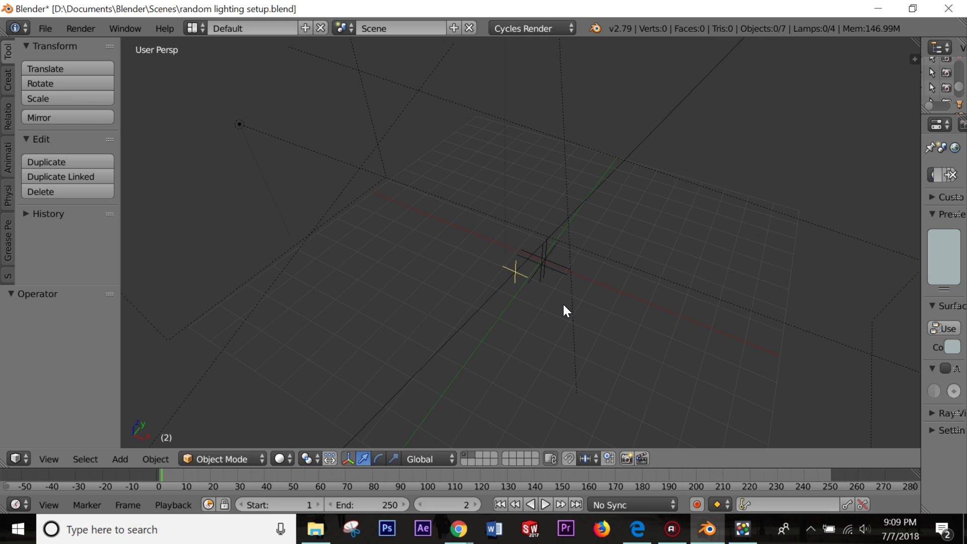
Step: Switch the 3D view to the empty second scene layer
left_click(471, 452)
left_click(469, 455)
left_click(471, 455)
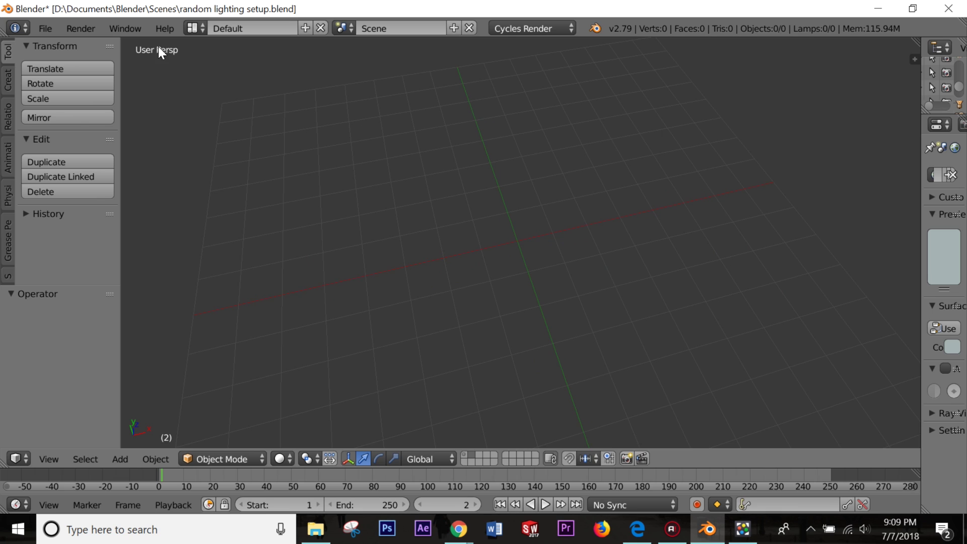
Step: Start an LDraw import, review its import options and browse up to the D:\Documents\Blender folder
left_click(41, 28)
mouse_move(95, 309)
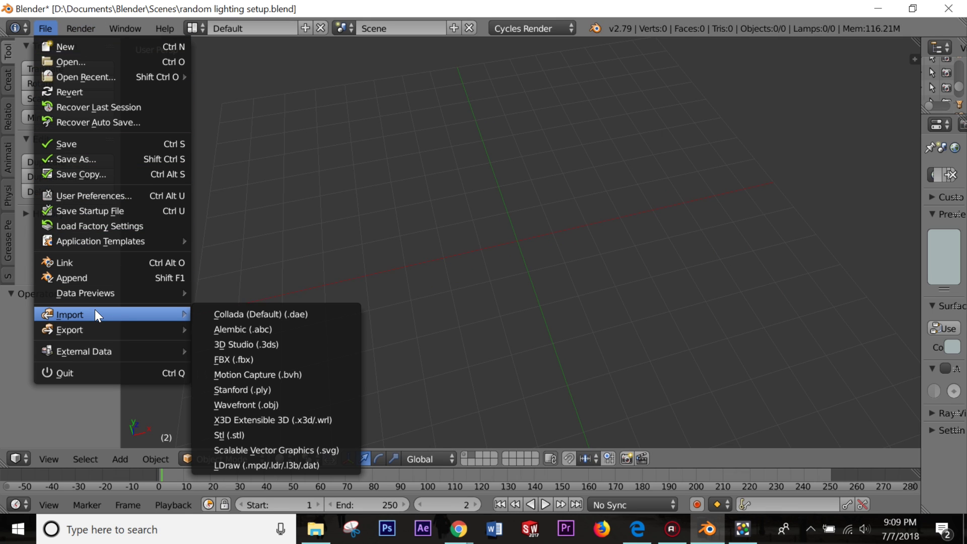
left_click(266, 462)
scroll(151, 361, "down", 2)
scroll(158, 384, "up", 5)
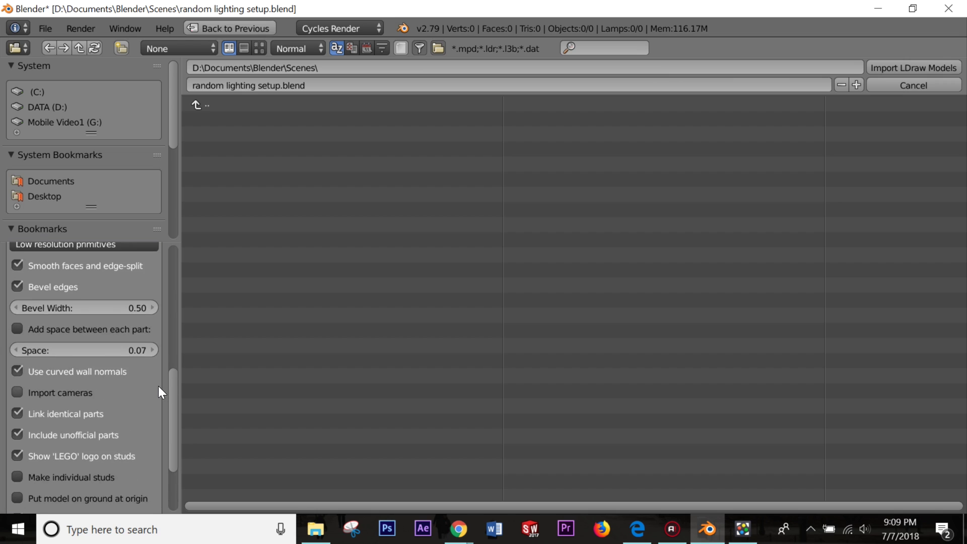
scroll(158, 385, "up", 6)
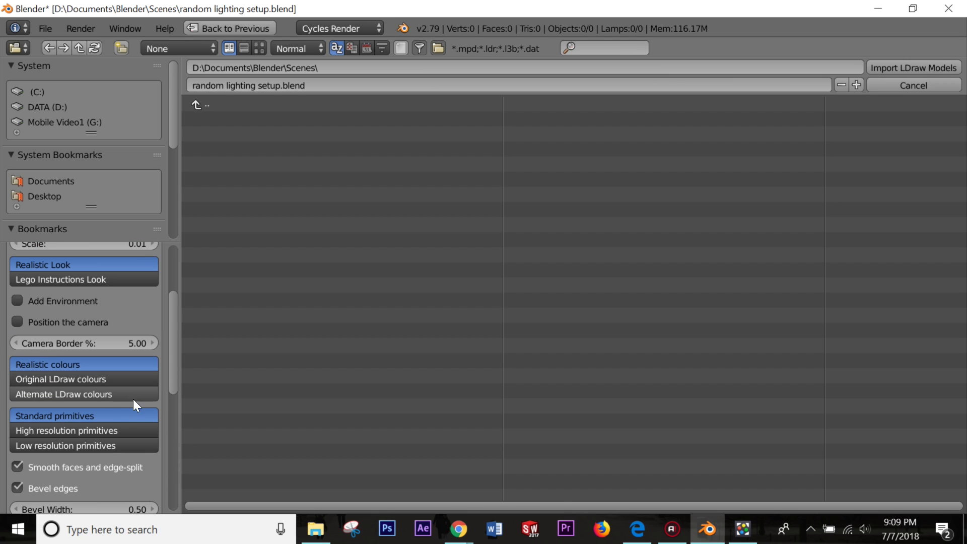
left_click_drag(172, 322, 182, 259)
left_click(194, 104)
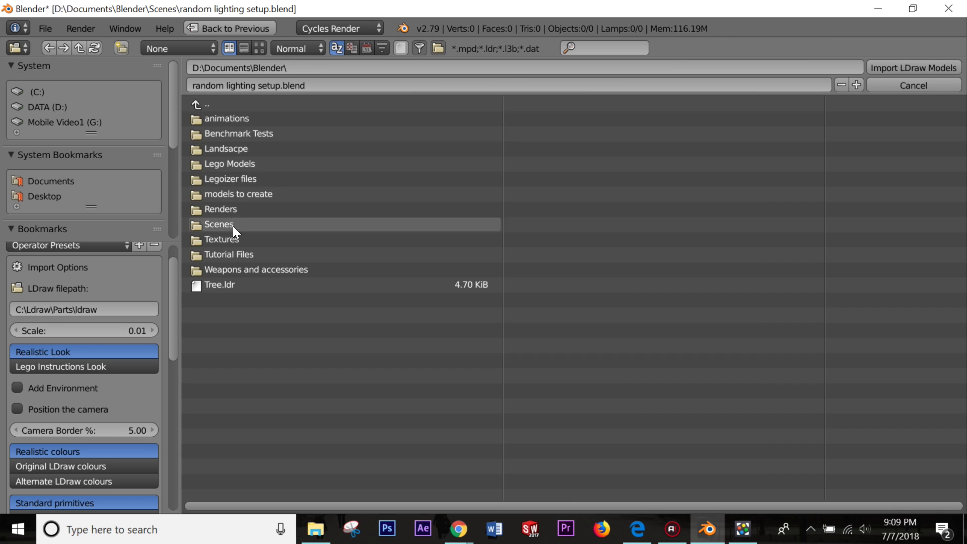
Step: Switch to Stud.io and delete all parts of the tree model
left_click(743, 529)
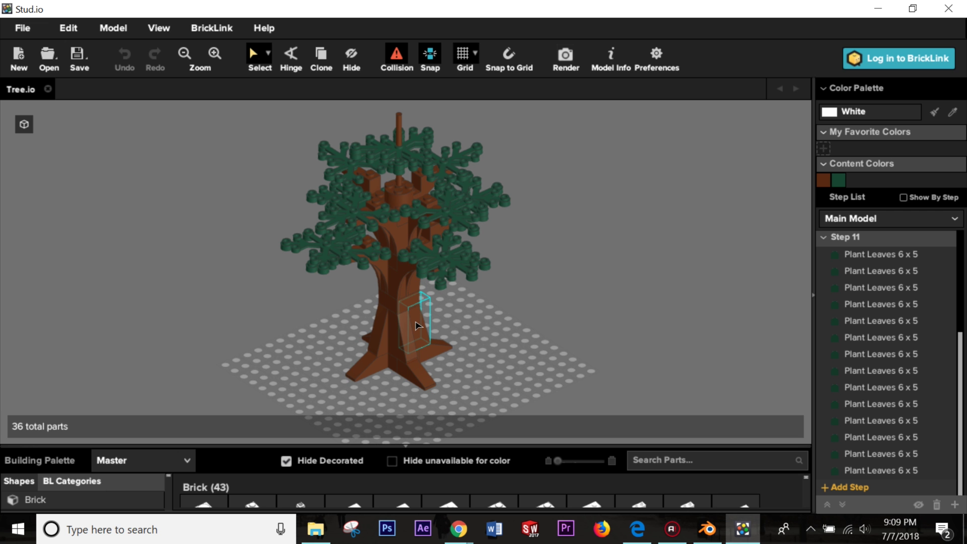
key("ctrl+a")
key("Delete")
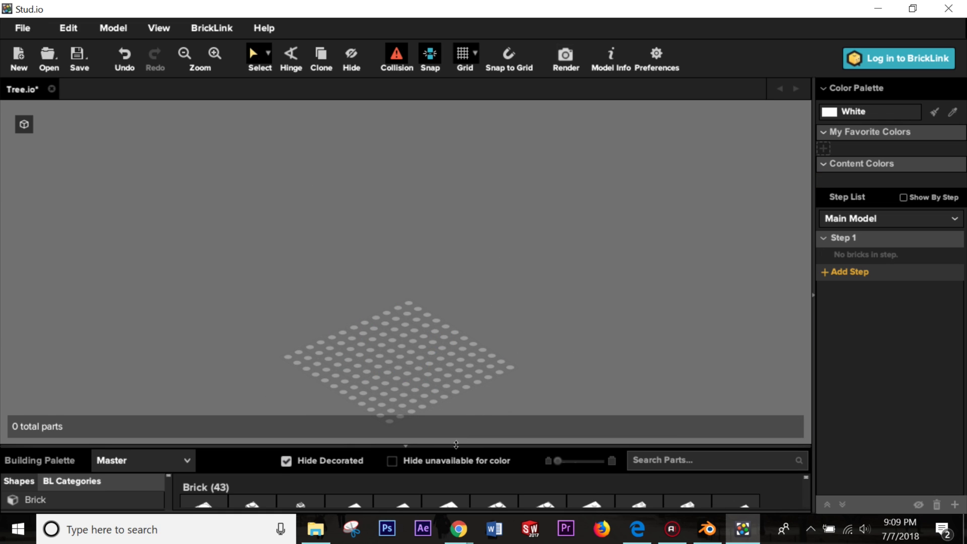
Step: Enlarge the parts palette, place a single white Brick 1 x 1 on the grid, and shrink the palette again
left_click_drag(456, 444, 456, 365)
left_click(204, 438)
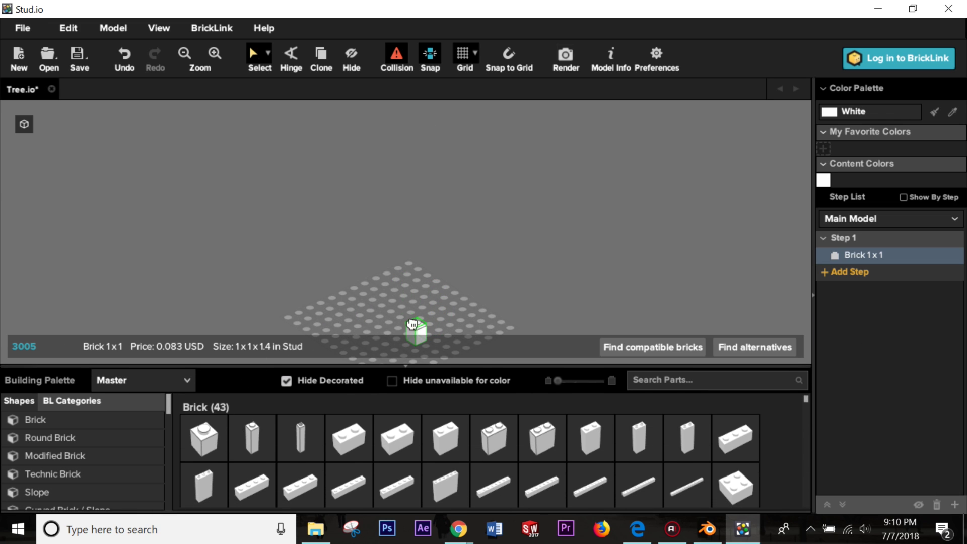
left_click(410, 321)
left_click_drag(434, 364, 439, 460)
left_click(121, 122)
Step: Export the single brick as an LDraw file named "1x1 stud" in the Blender documents folder
left_click(22, 28)
mouse_move(60, 159)
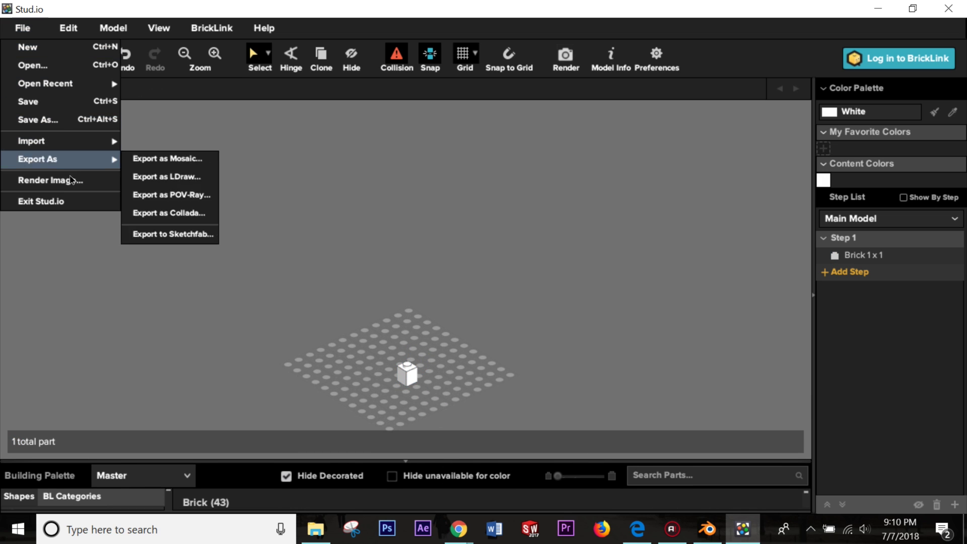
left_click(196, 177)
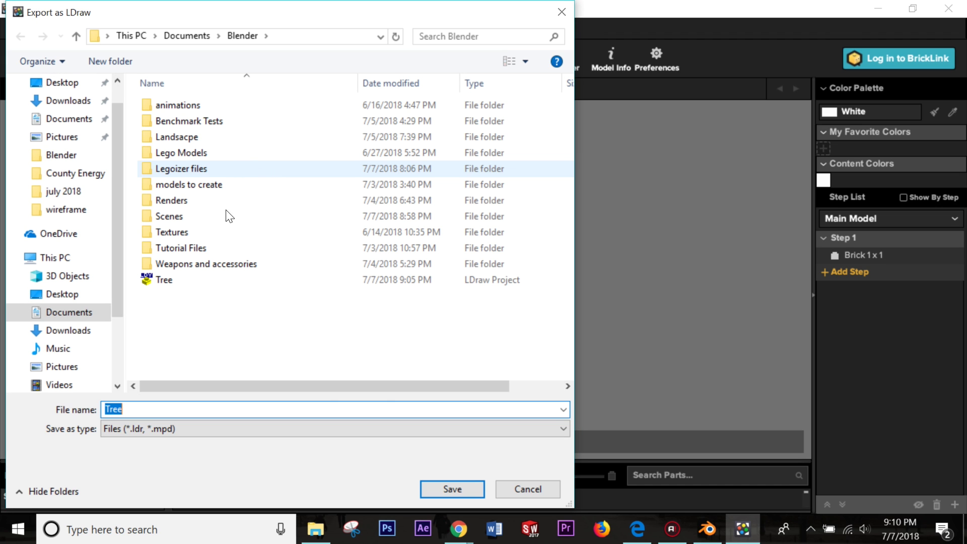
type("1x1 ")
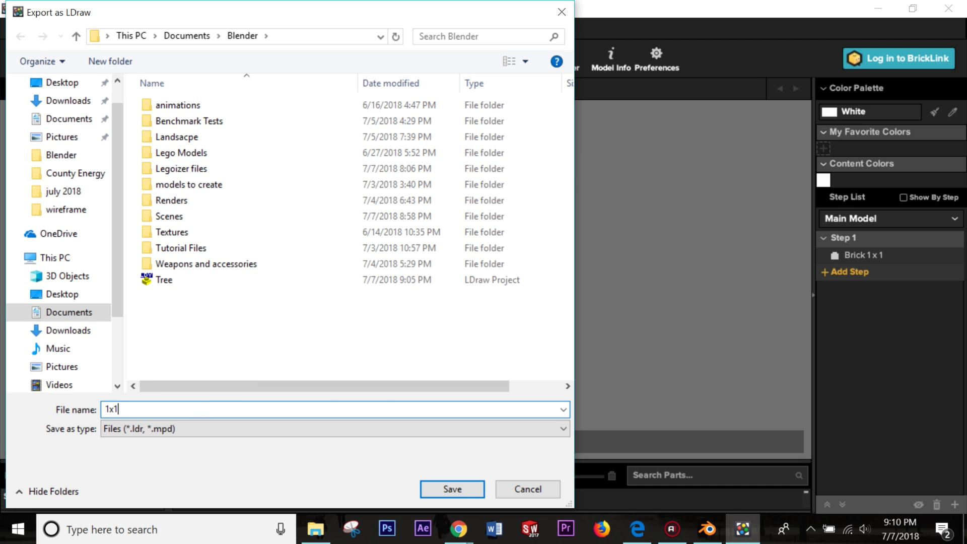
type("stud")
left_click(446, 489)
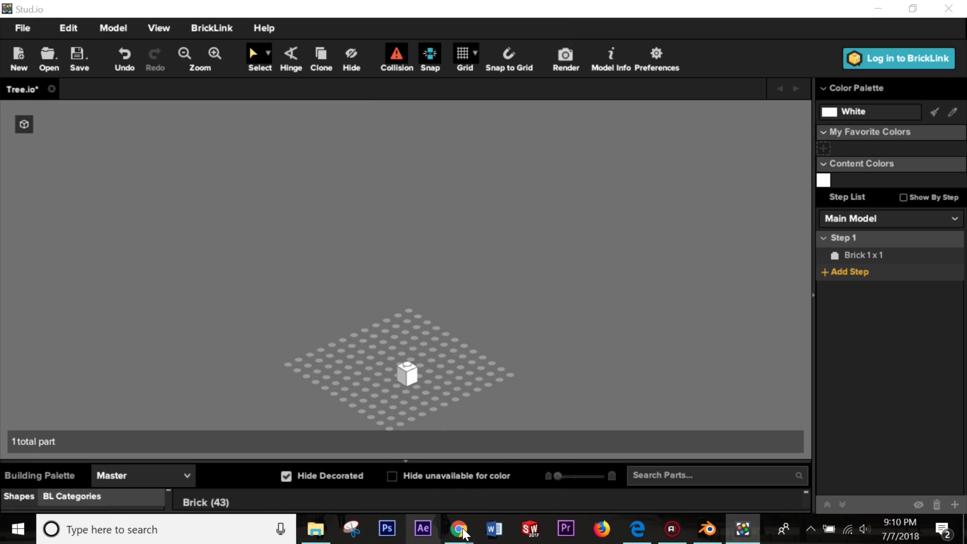
Step: Switch back to Blender, reload the D:\Documents\Blender folder listing and import 1x1 stud.ldr
left_click(708, 529)
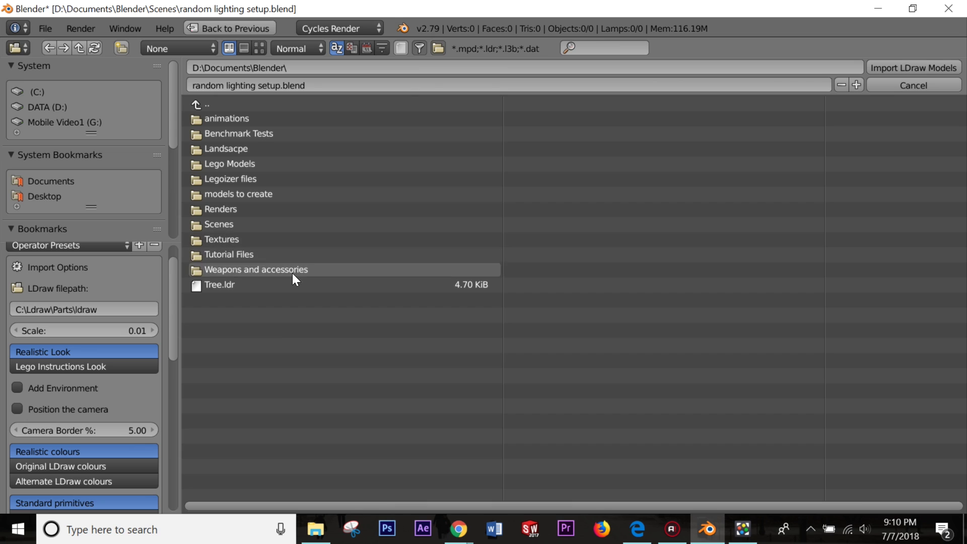
left_click(196, 105)
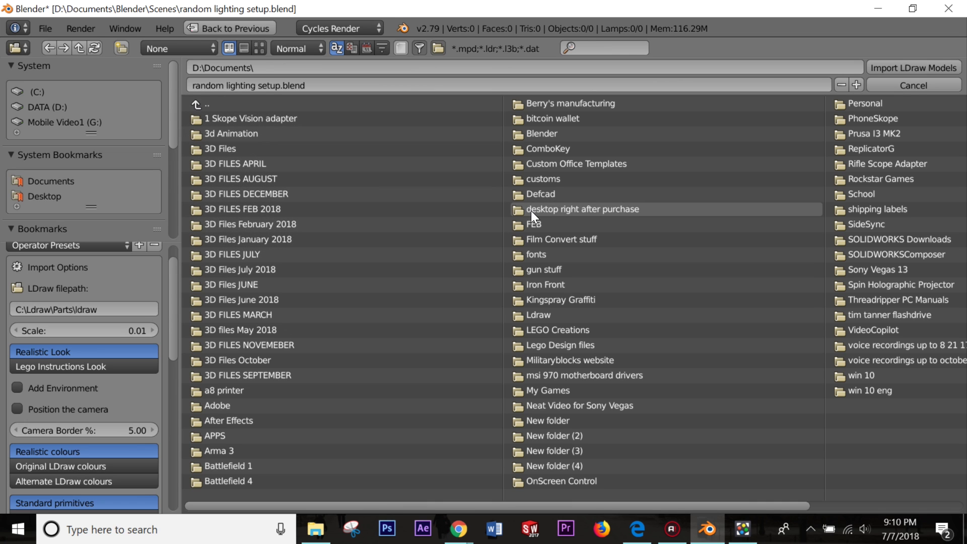
left_click(557, 134)
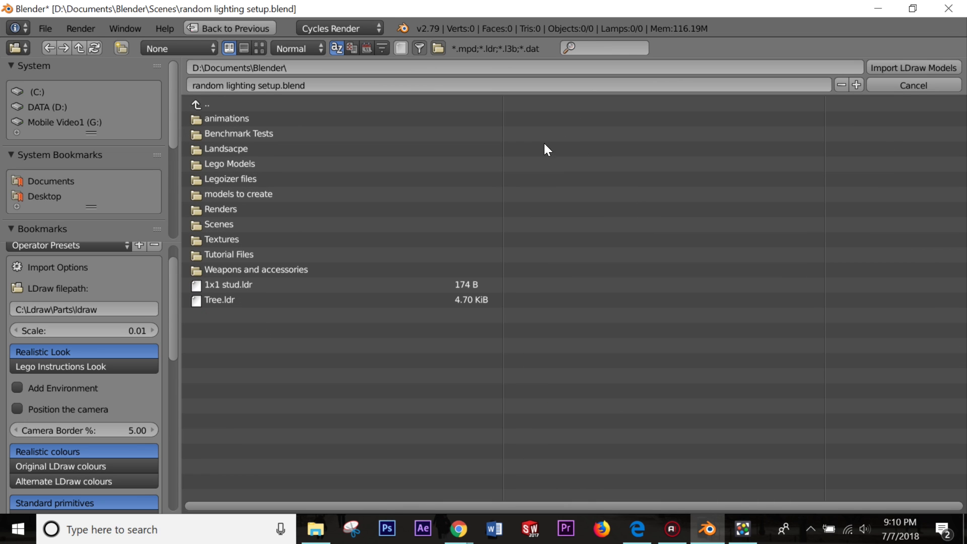
double_click(249, 284)
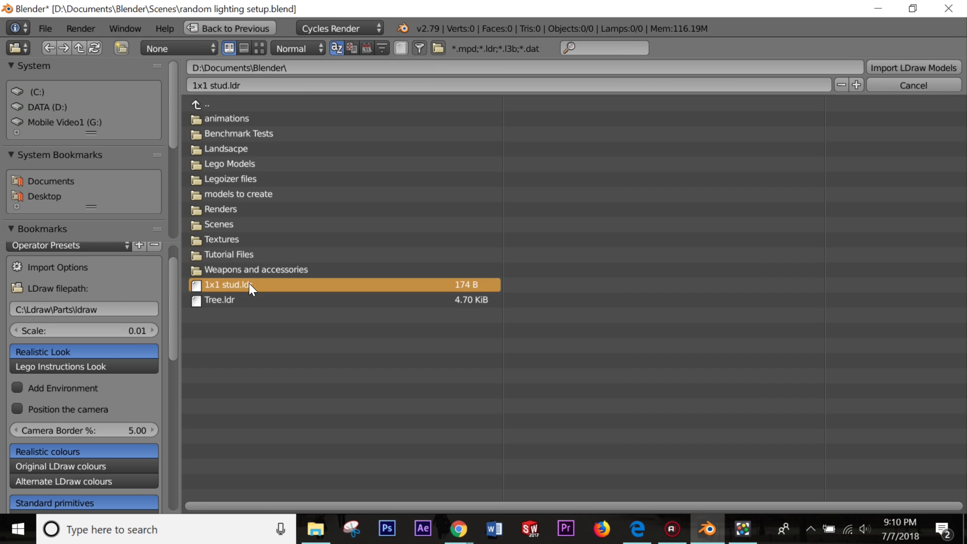
Step: Select the imported 1x1 brick, frame it in the view to examine its shape, and deselect it
scroll(519, 250, "up", 3)
middle_click_drag(538, 258, 631, 251)
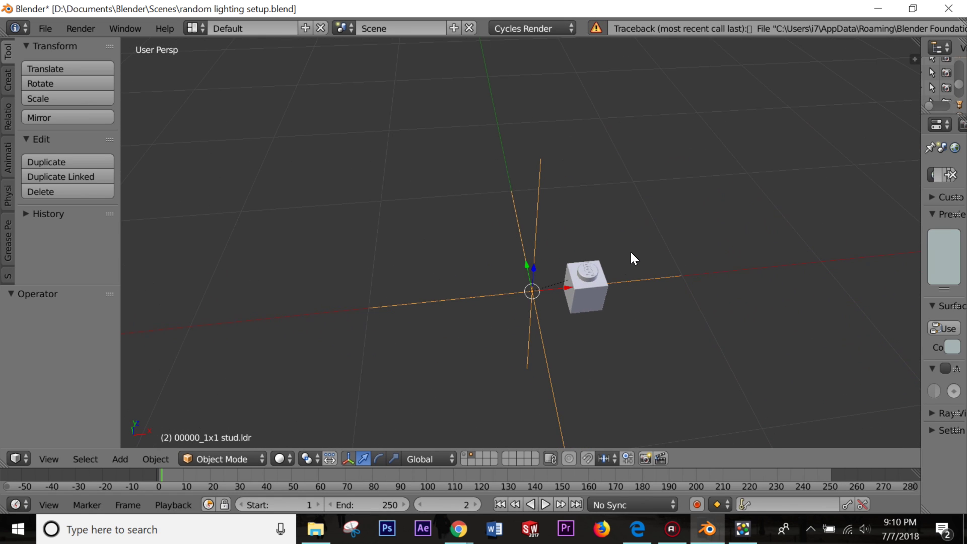
right_click(581, 292)
key("KP_Decimal")
scroll(594, 252, "down", 3)
mouse_move(588, 252)
middle_mouse_down()
mouse_move(516, 242)
mouse_move(655, 276)
mouse_move(589, 258)
middle_mouse_up()
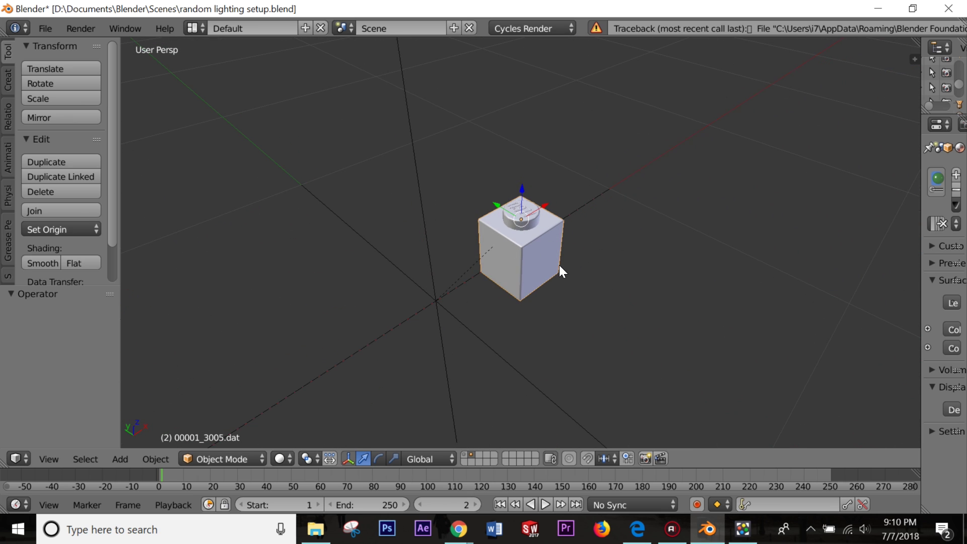
key("a")
Step: Add a plane mesh on the brick's layer and scale it to about 1.001
scroll(558, 263, "down", 6)
middle_click_drag(558, 261, 540, 277)
key("shift+a")
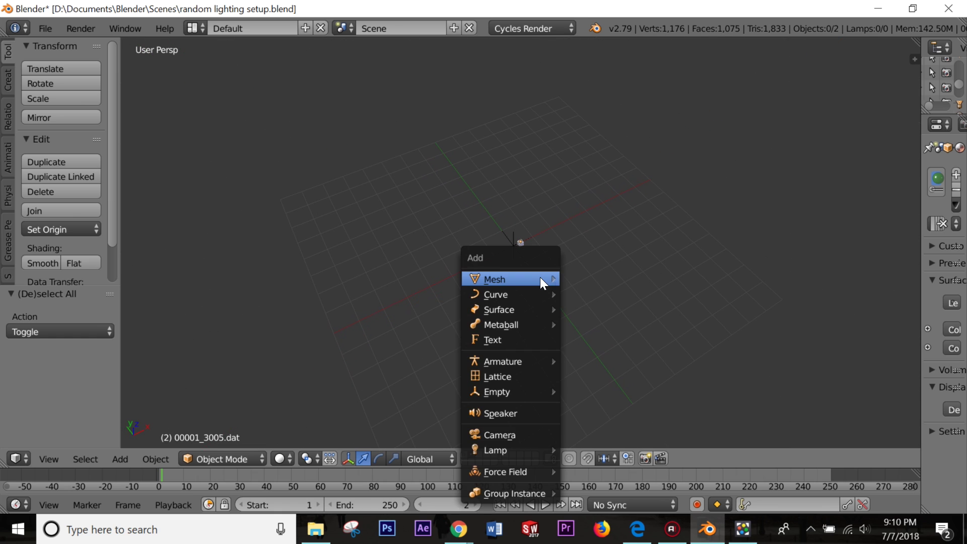
mouse_move(551, 274)
left_click(582, 276)
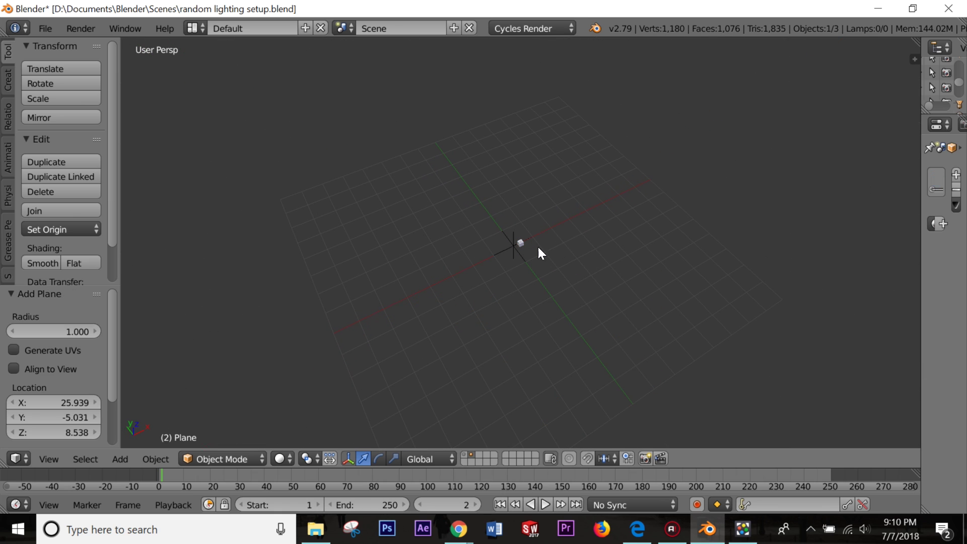
key("Tab")
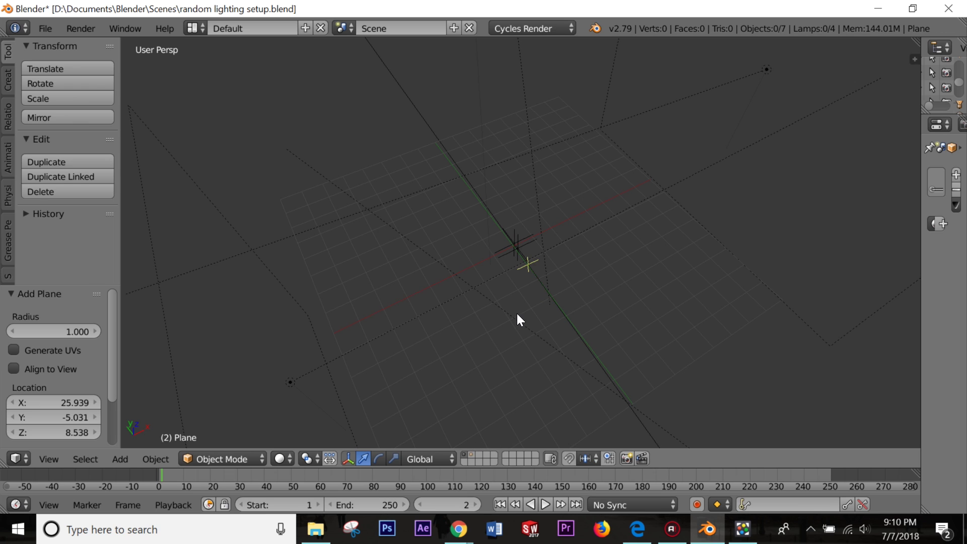
key("Tab")
scroll(475, 446, "down", 5)
key("s")
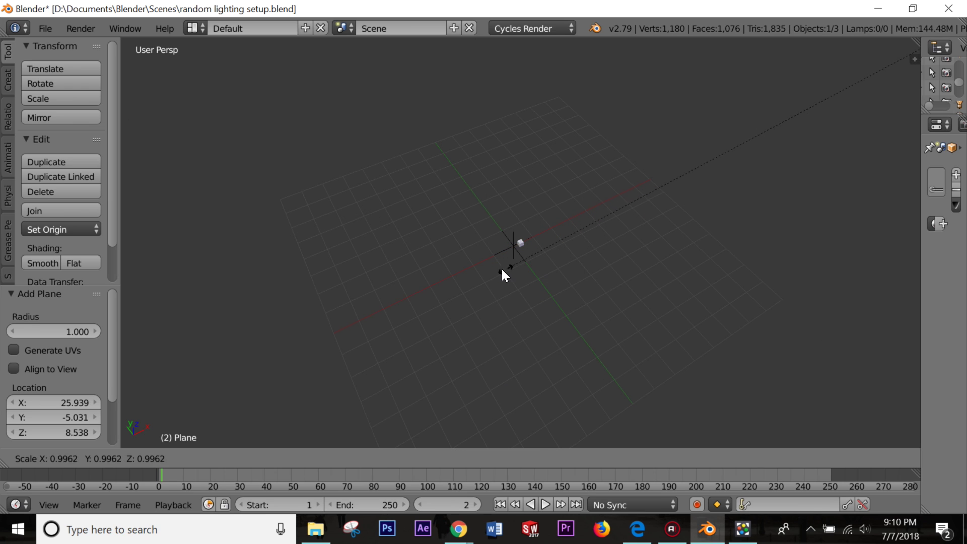
left_click(566, 248)
Step: Move the plane next to the brick, to about X -0.81, Y 0.36, Z 1.32
left_click_drag(677, 164, 522, 244)
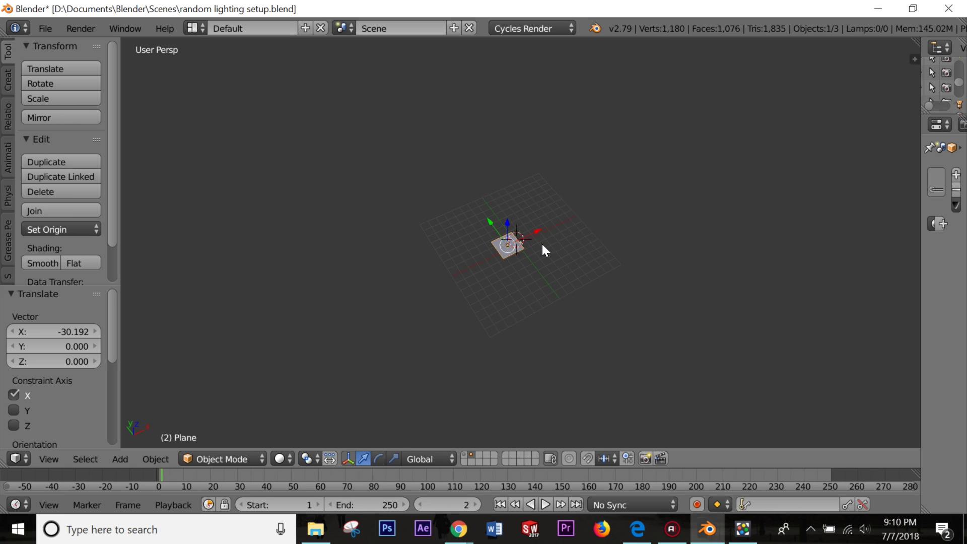
scroll(542, 244, "up", 6)
scroll(528, 234, "up", 1)
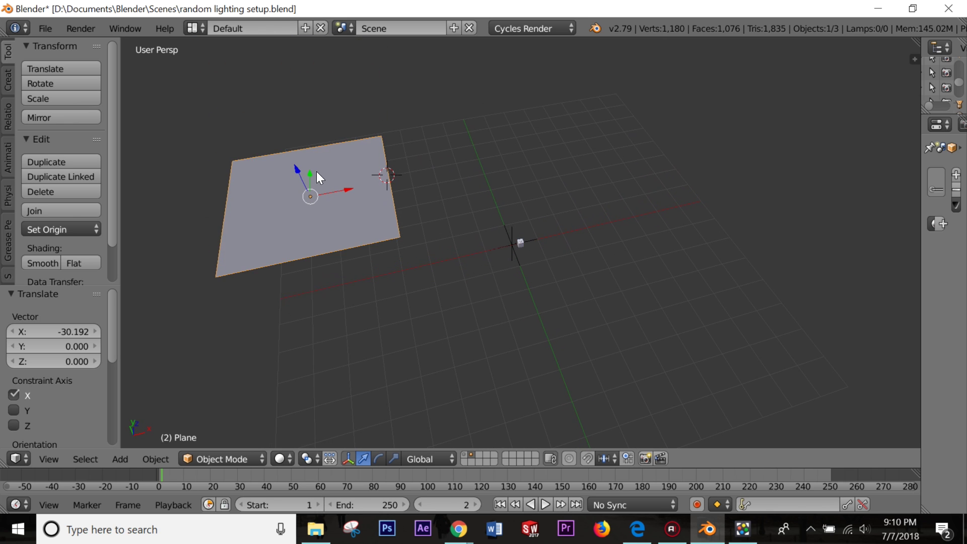
left_click_drag(298, 174, 430, 355)
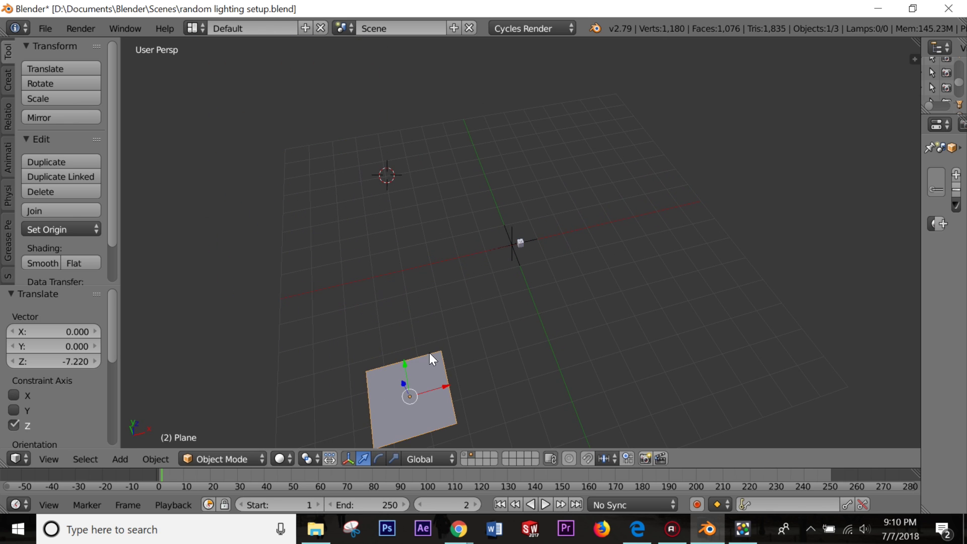
left_click_drag(452, 387, 439, 197)
scroll(512, 229, "up", 5)
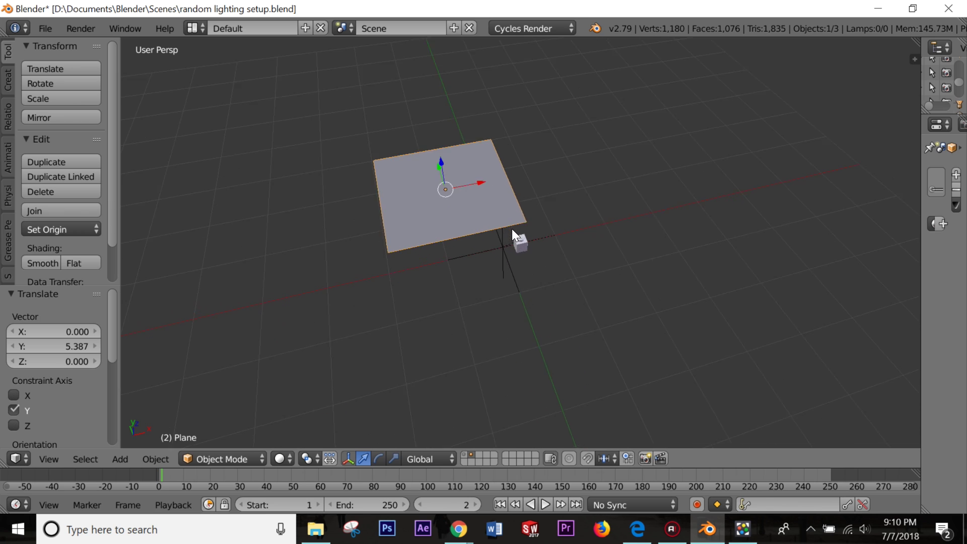
Step: Select the 1x1 brick plus the plane as active object, widen the properties area, and parent the brick to the plane as Object
key("a")
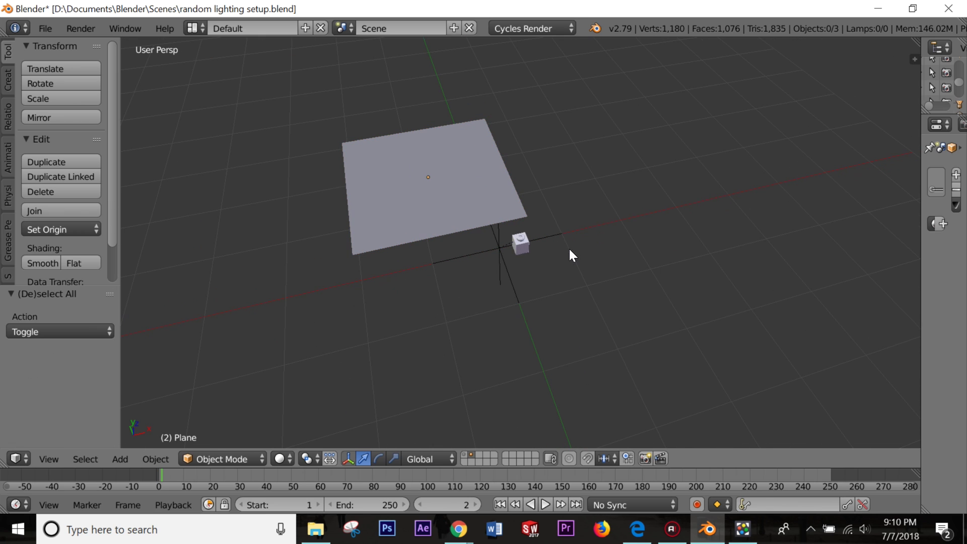
right_click(521, 248)
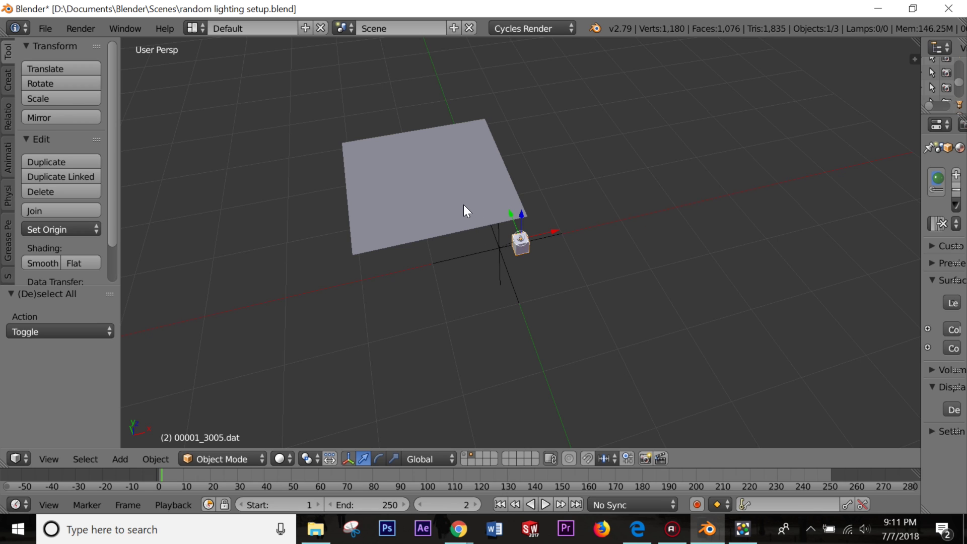
right_click(449, 189)
left_click(477, 210)
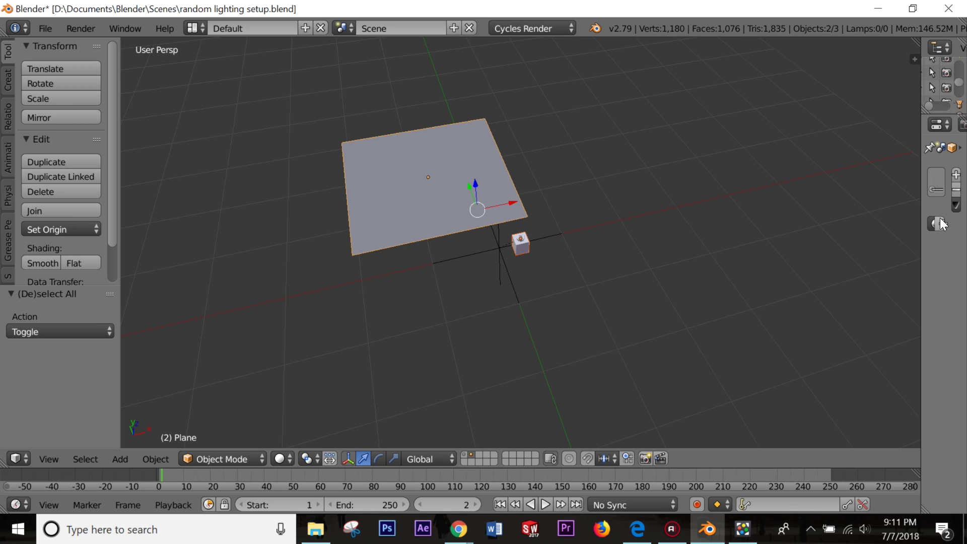
left_click_drag(919, 208, 734, 204)
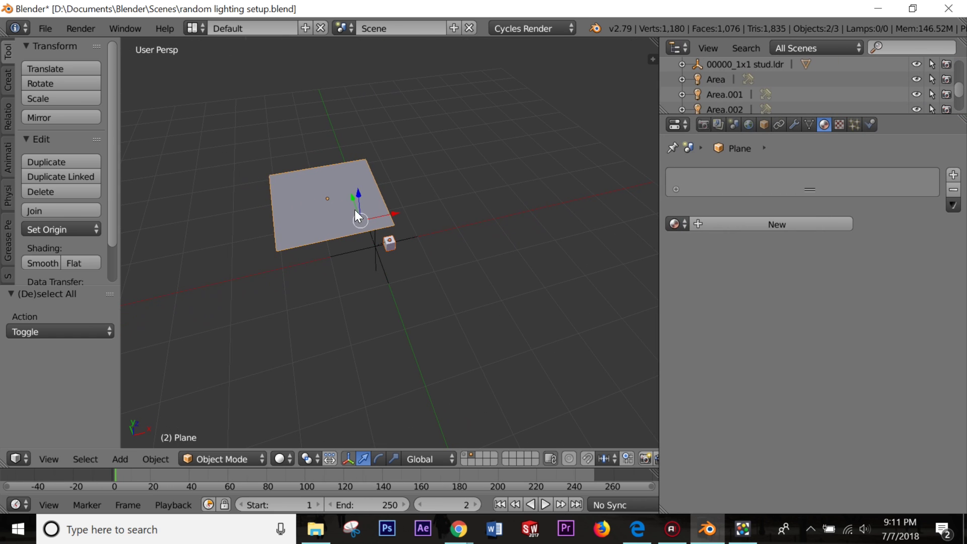
key("ctrl+p")
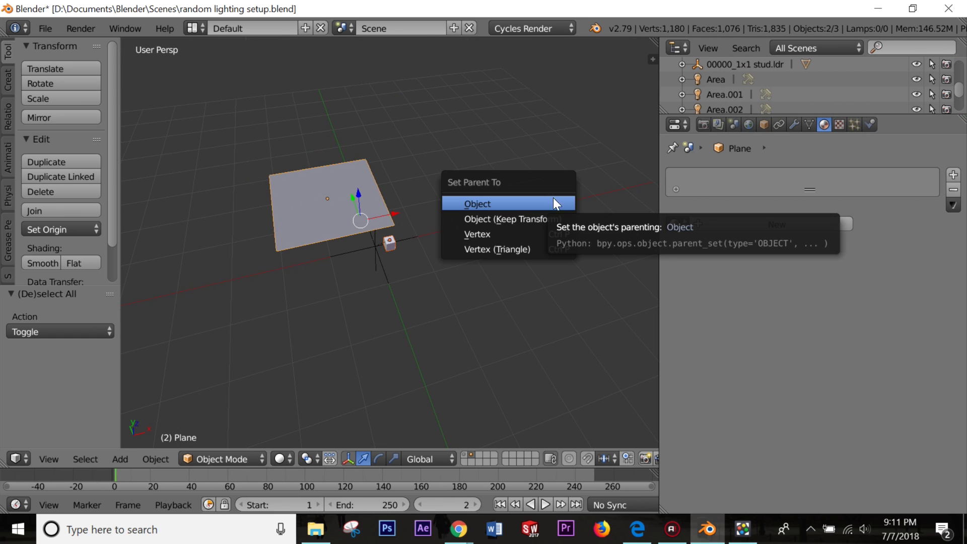
left_click(544, 204)
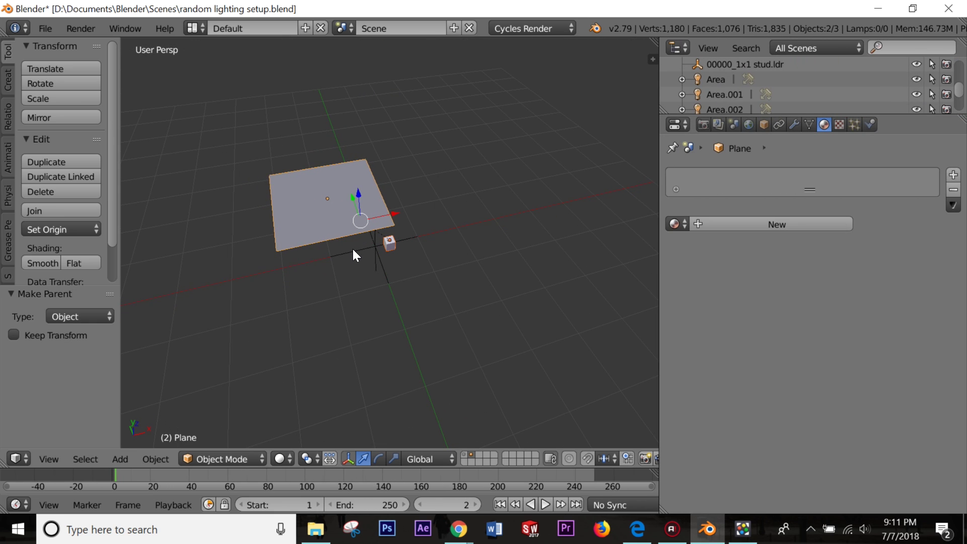
Step: Deselect everything, select only the plane, and set its object Duplication to Verts
middle_click_drag(352, 254, 497, 245)
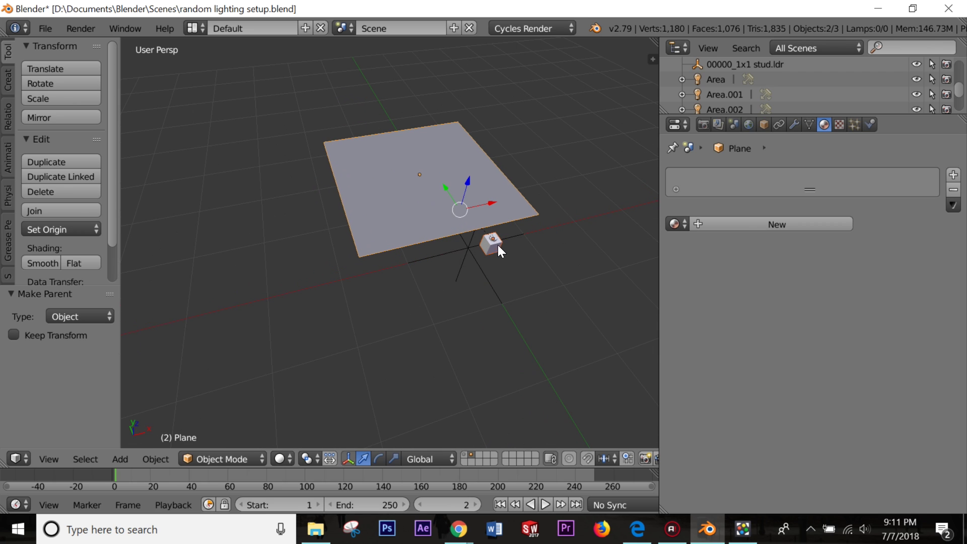
key("a")
right_click(354, 219)
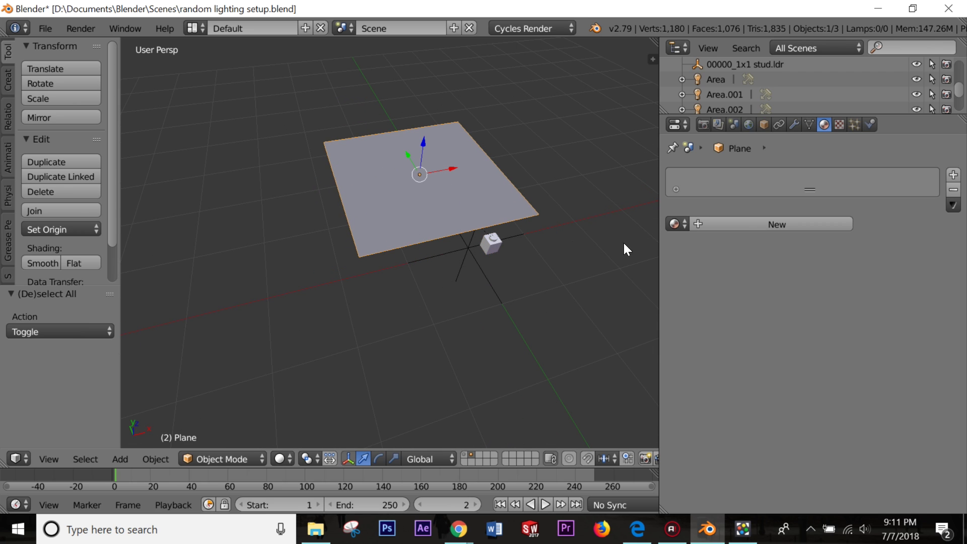
left_click(763, 121)
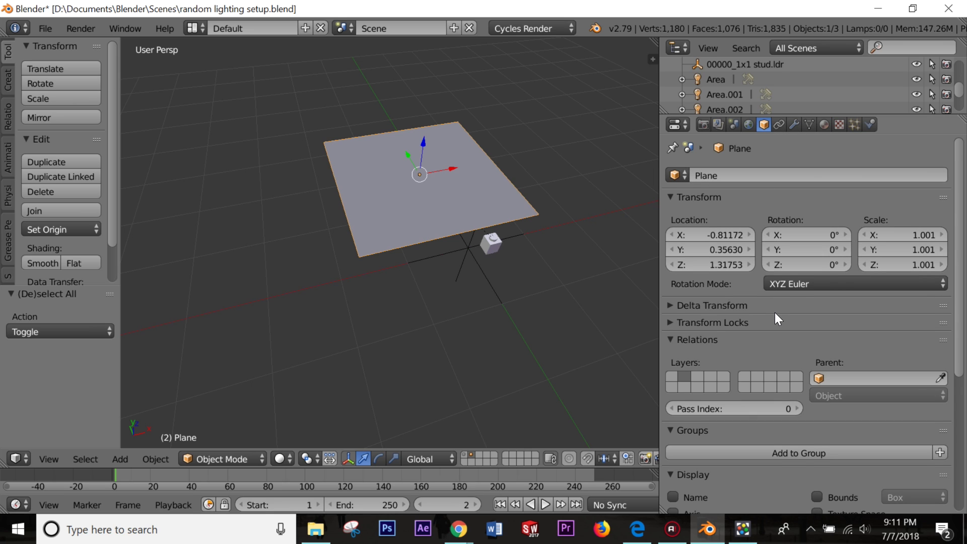
scroll(775, 312, "down", 4)
scroll(780, 333, "down", 6)
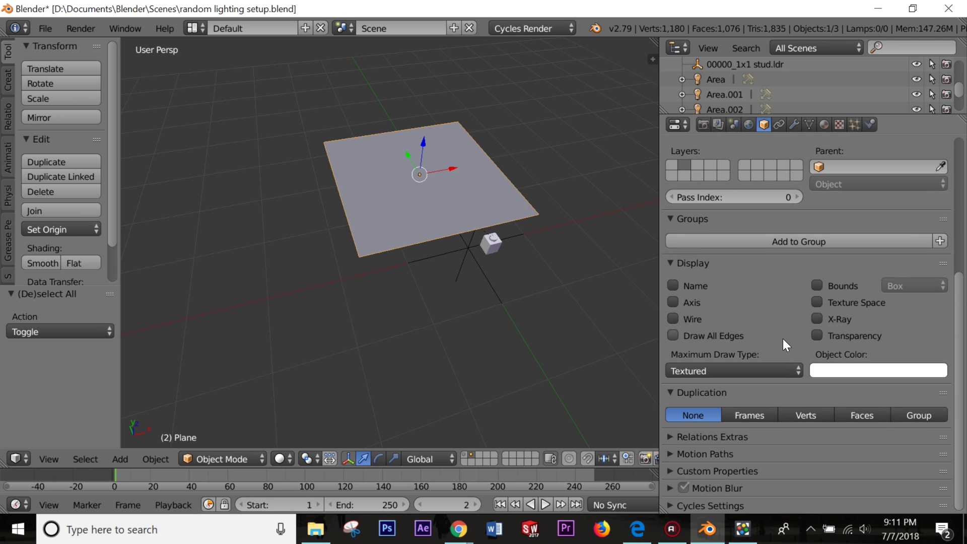
left_click(806, 415)
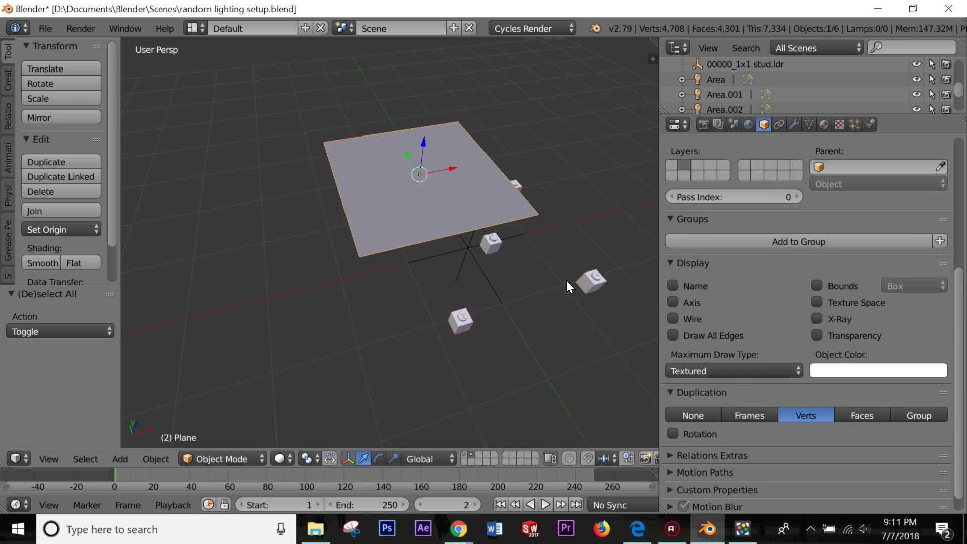
Step: Try raising the plane by about 0.161 along Z, and undo the move
middle_click_drag(563, 277, 507, 248, "shift")
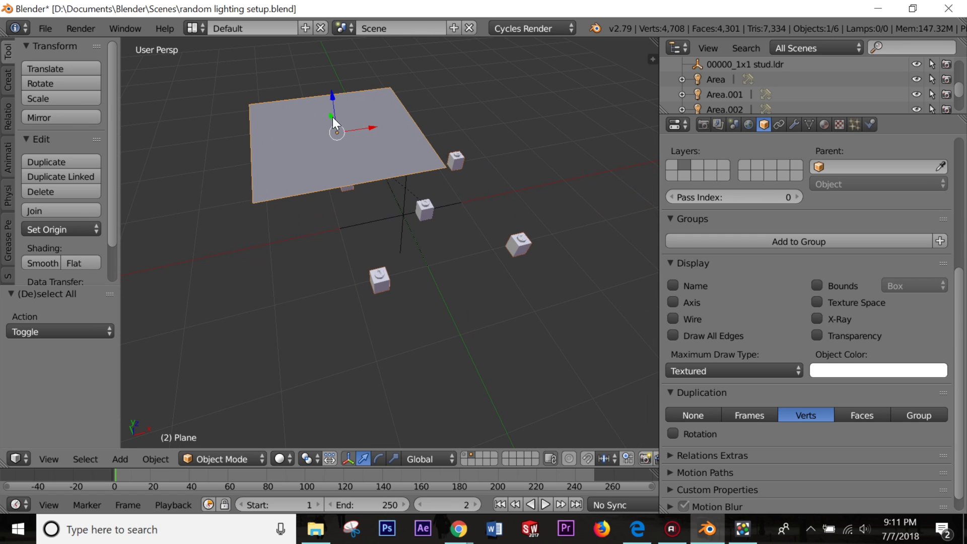
left_click_drag(333, 95, 357, 94)
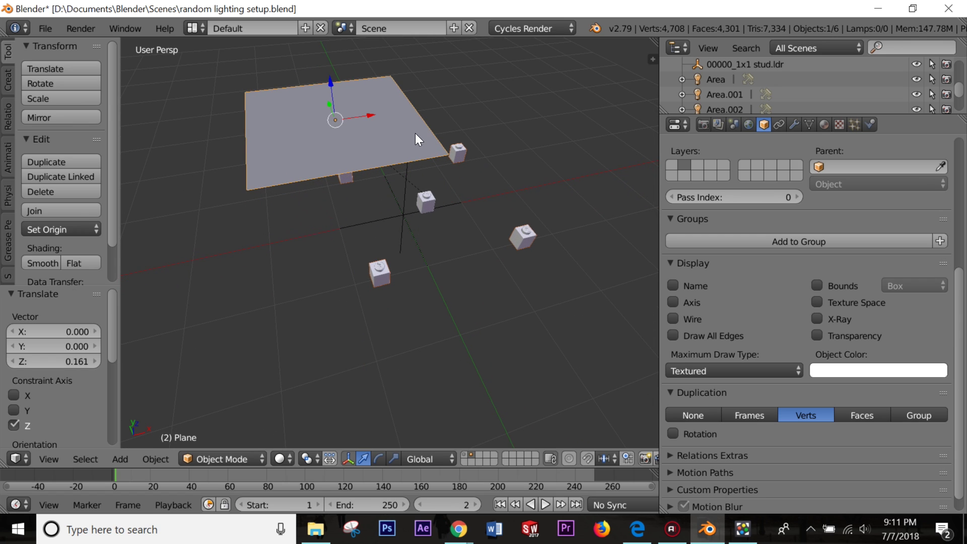
key("ctrl+z")
Step: Add a Subdivision Surface modifier to the plane, set to Simple with View and Render subdivisions of 6
left_click(794, 125)
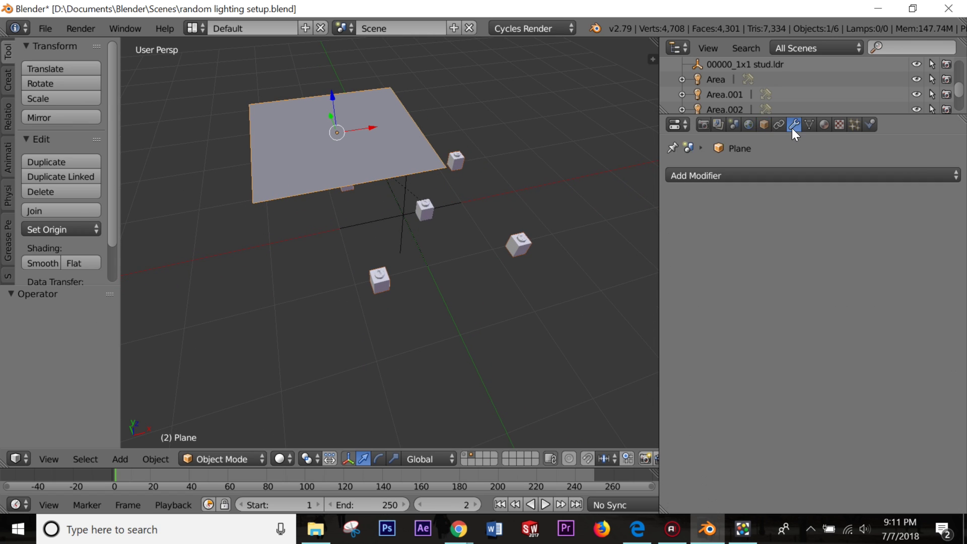
left_click(779, 175)
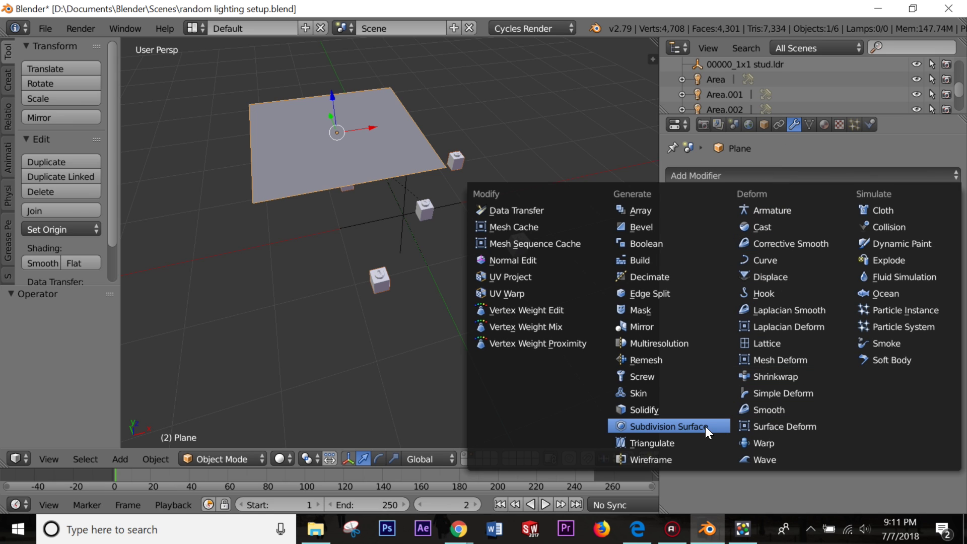
left_click(685, 426)
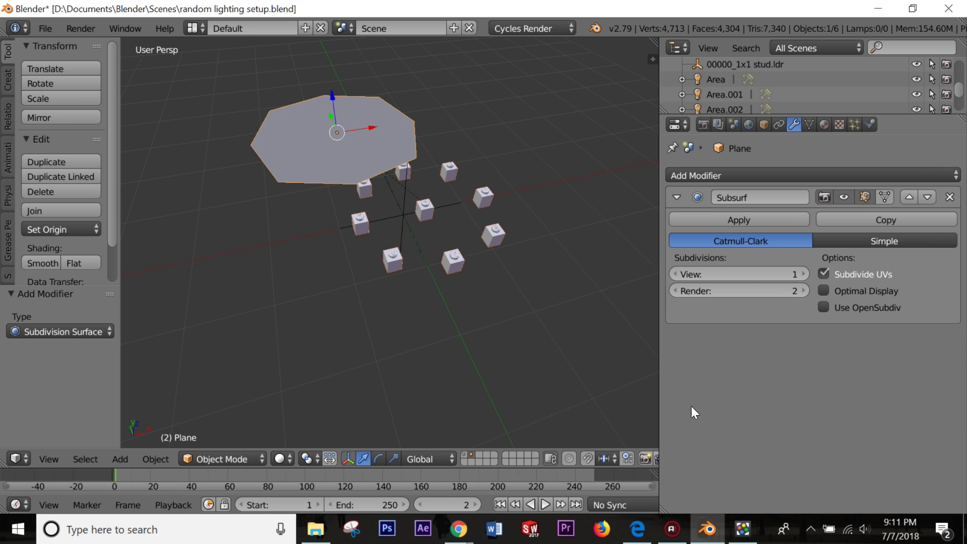
left_click(882, 241)
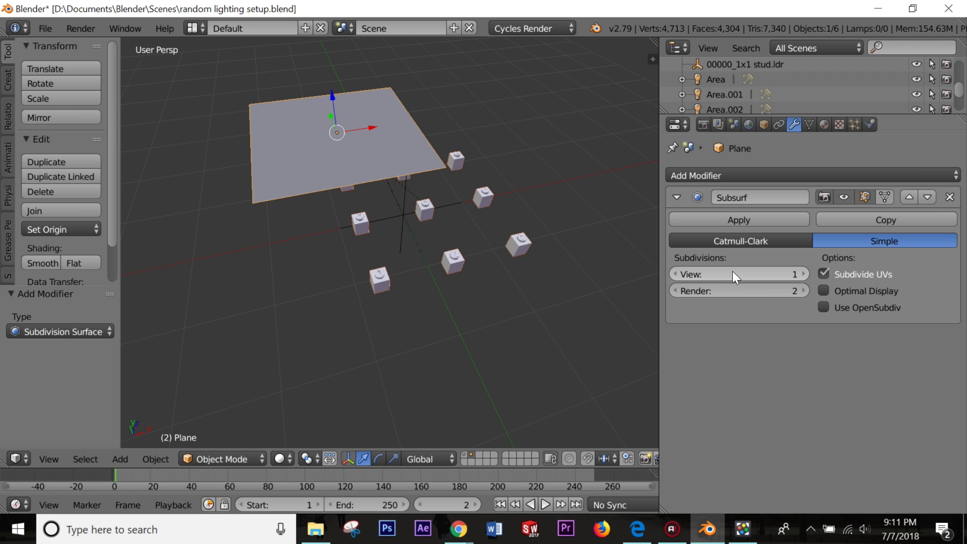
mouse_move(732, 271)
left_mouse_down()
mouse_move(755, 272)
mouse_move(731, 272)
left_mouse_up()
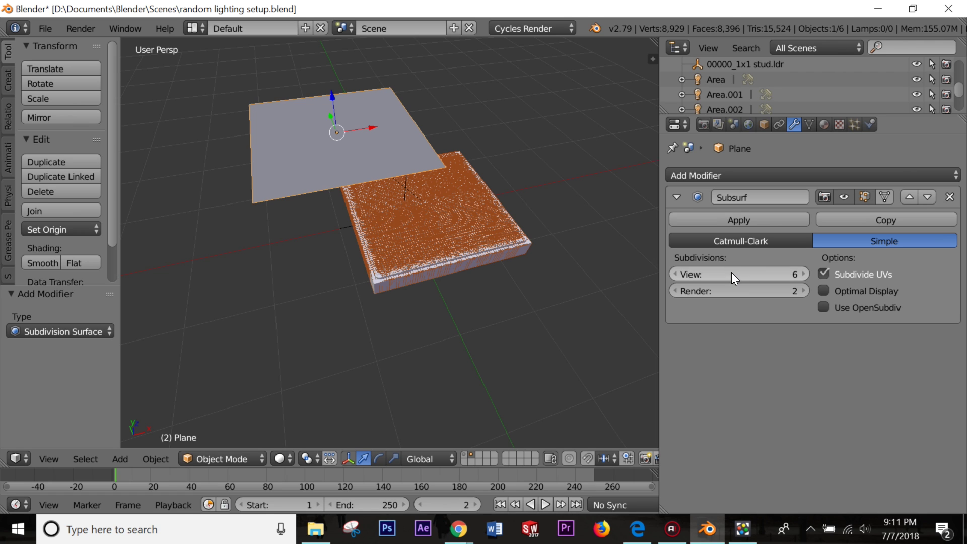
mouse_move(672, 292)
left_mouse_down()
mouse_move(716, 291)
mouse_move(670, 293)
left_mouse_up()
Step: Examine the dense grid of duplicated bricks from near and far, and deselect all objects
scroll(463, 267, "down", 5)
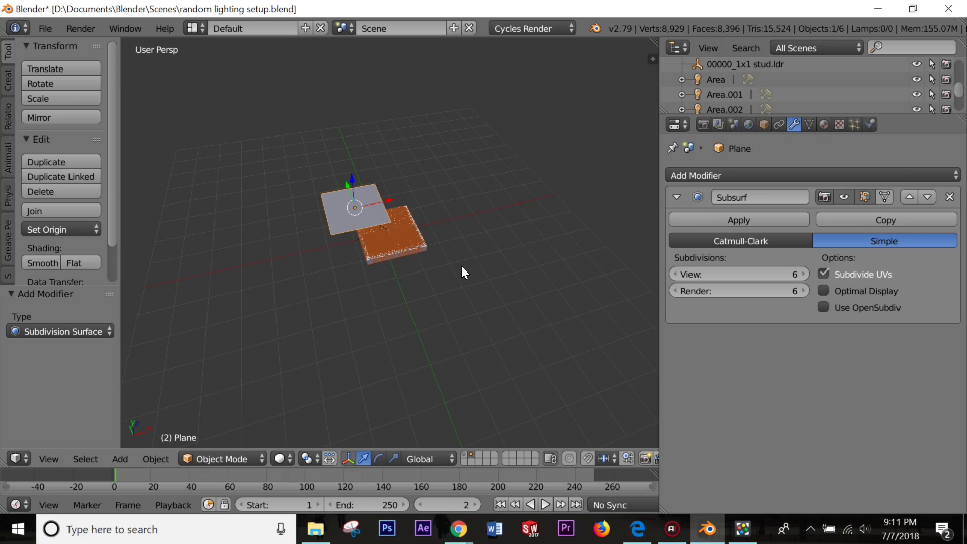
scroll(444, 249, "up", 5)
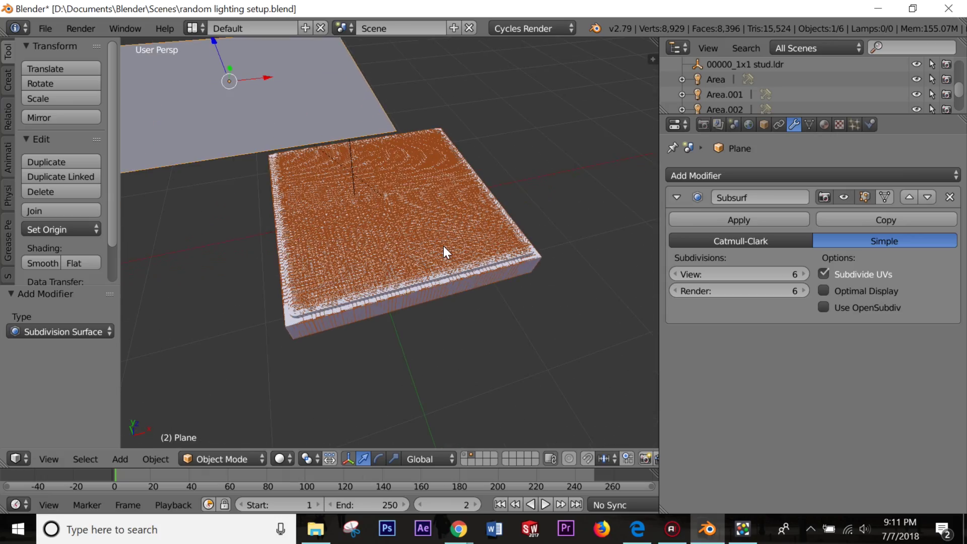
scroll(454, 303, "up", 4)
mouse_move(491, 328)
middle_mouse_down()
mouse_move(425, 298)
mouse_move(506, 320)
mouse_move(498, 312)
middle_mouse_up()
scroll(494, 298, "down", 5)
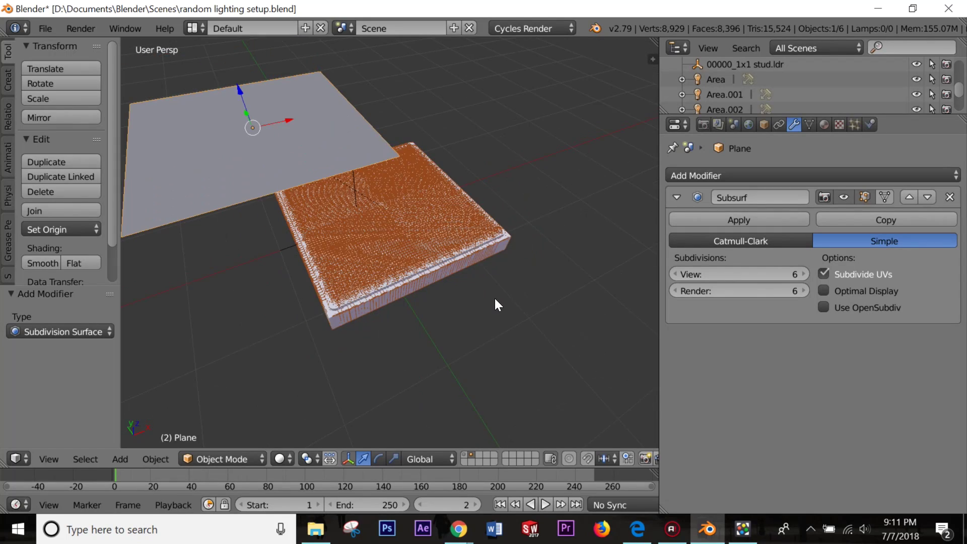
scroll(489, 295, "up", 5)
key("a")
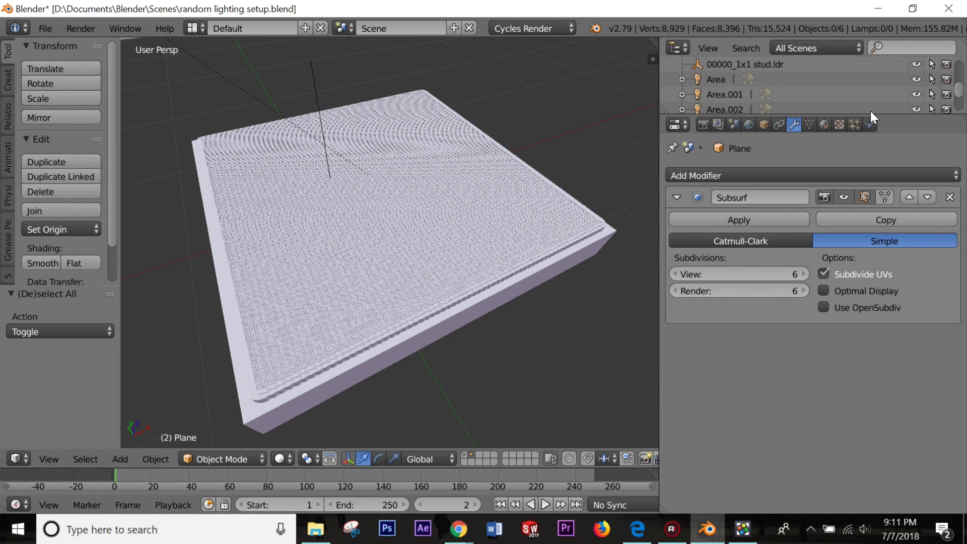
Step: Enlarge the outliner, hide the plane to select the original 1x1 brick, and show the plane again
left_click_drag(892, 116, 894, 285)
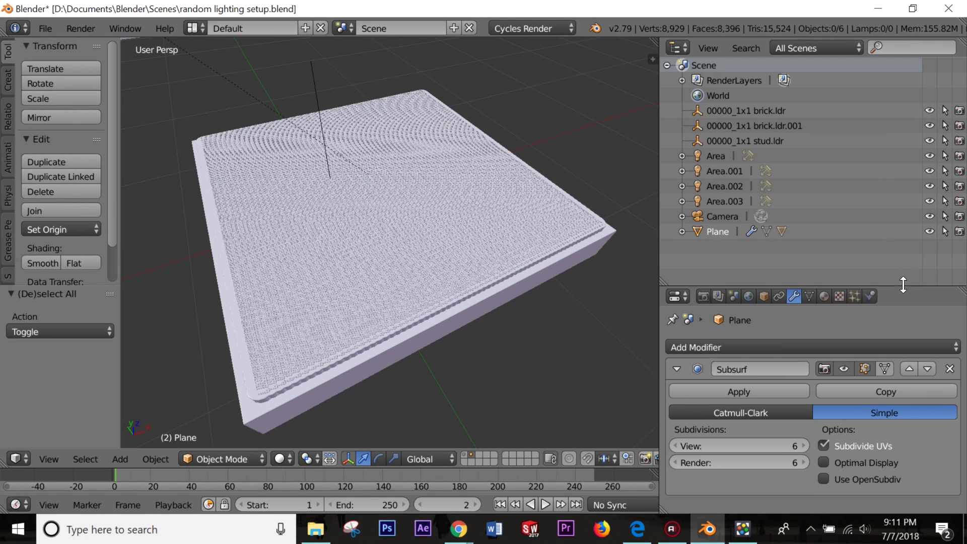
left_click(930, 230)
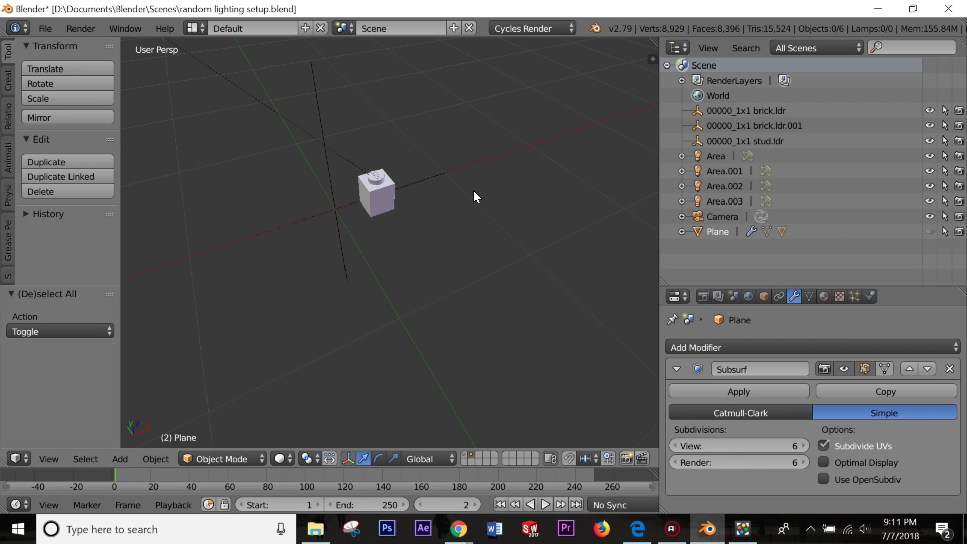
right_click(377, 204)
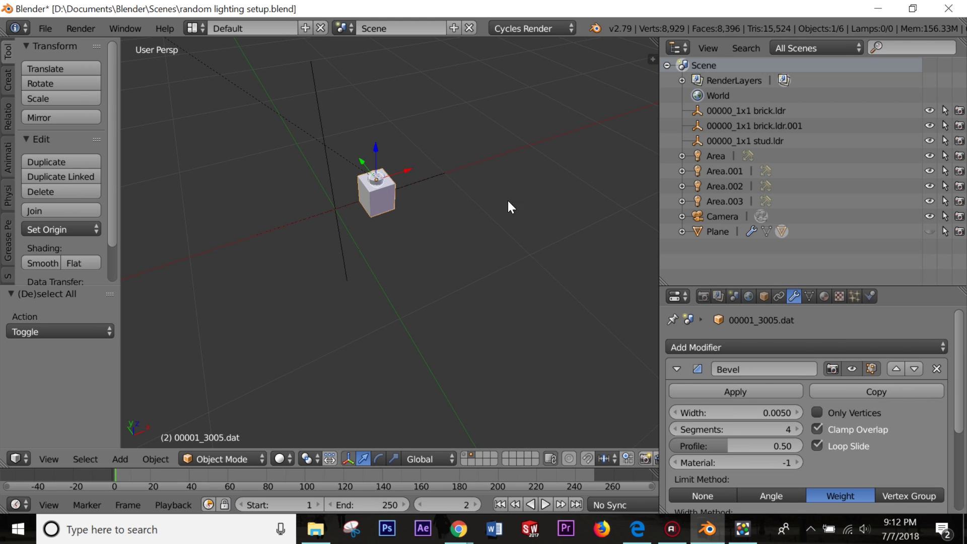
left_click(930, 231)
Step: Scale the original brick down to about 0.121 of its size in top view
key("KP_7")
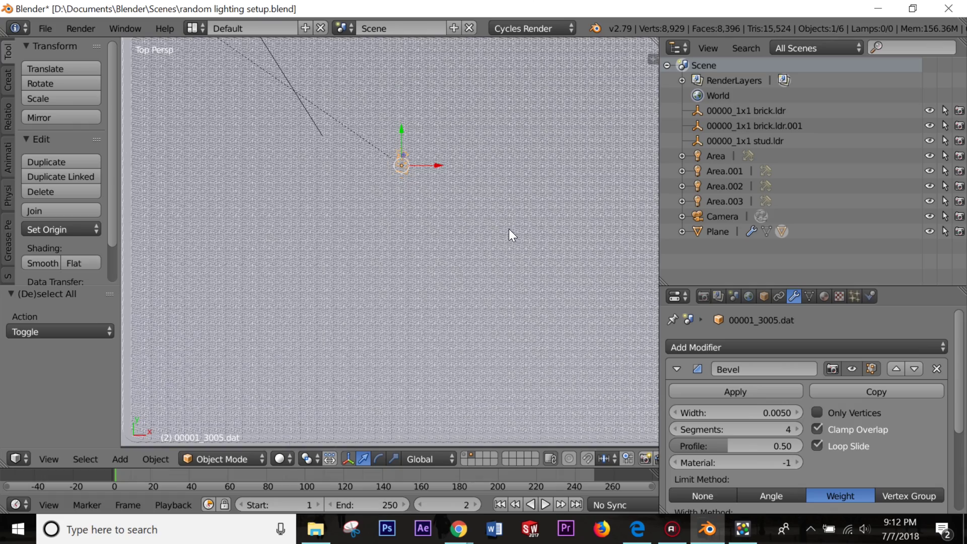
key("s")
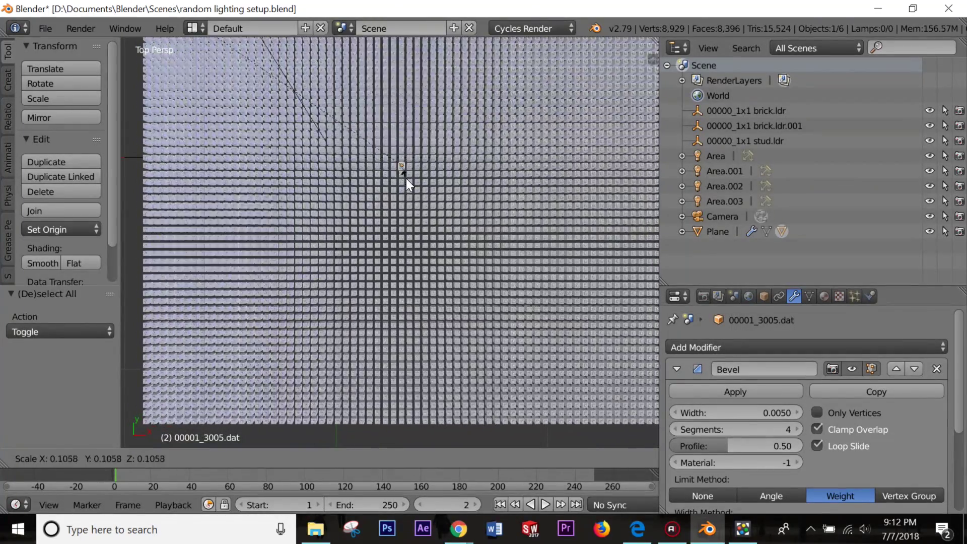
left_click(407, 178)
Step: In orthographic top view, scale the original brick up by about 1.268 to close the gaps between neighbouring bricks
scroll(410, 177, "up", 6)
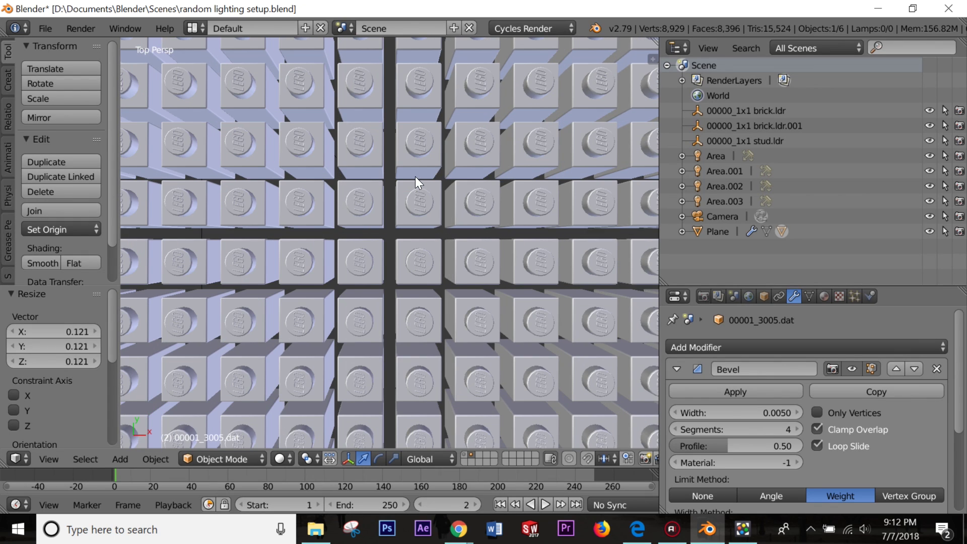
key("KP_5")
middle_click_drag(448, 113, 440, 298, "shift")
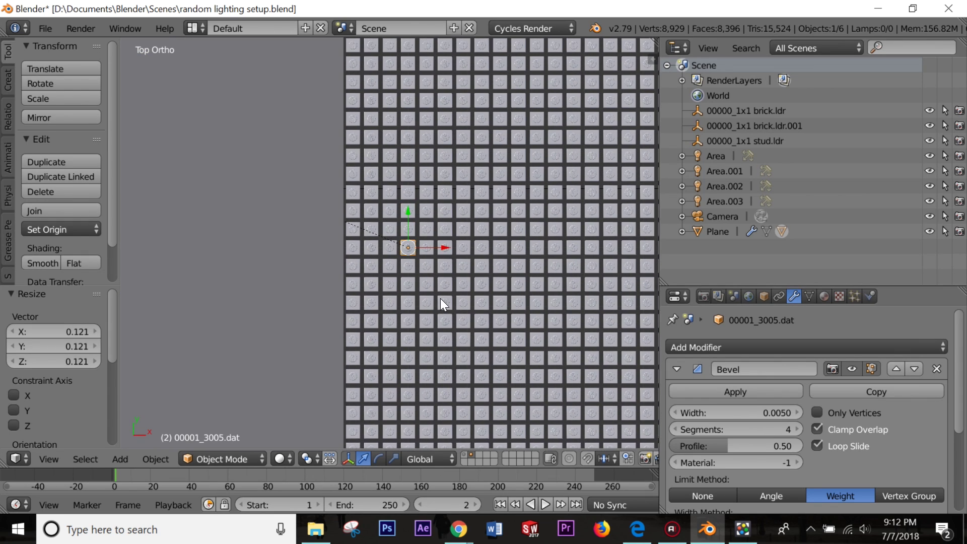
scroll(441, 303, "up", 7)
scroll(440, 304, "up", 2)
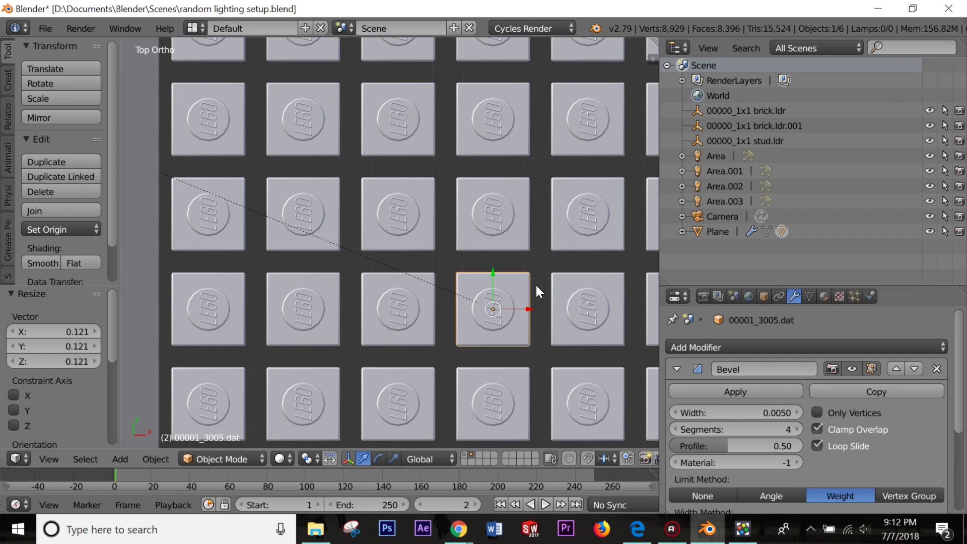
key("s")
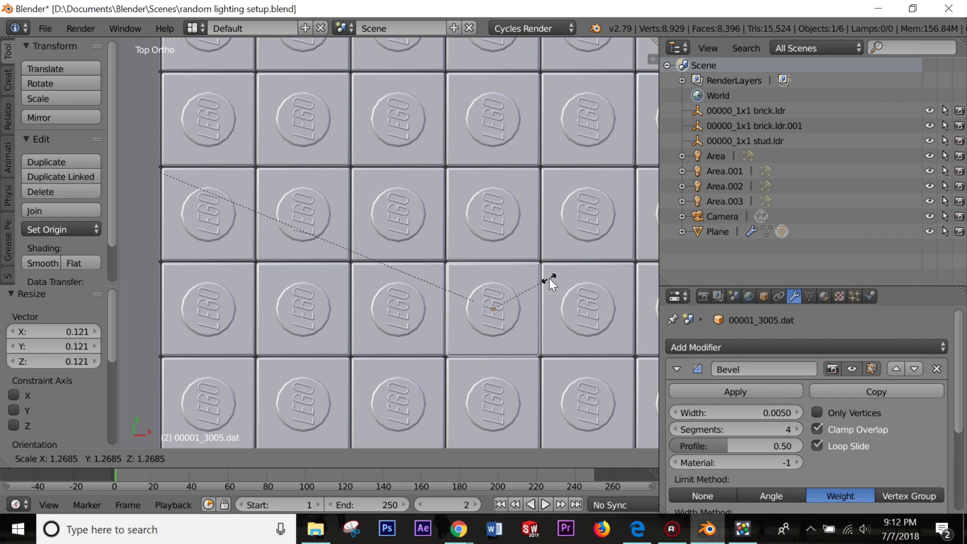
left_click(549, 278)
Step: Show the first layer together with the brick layer and switch the viewport to rendered shading
scroll(478, 273, "down", 5)
middle_click_drag(476, 273, 462, 245)
left_click(465, 455, "shift")
key("shift+z")
scroll(437, 180, "up", 2)
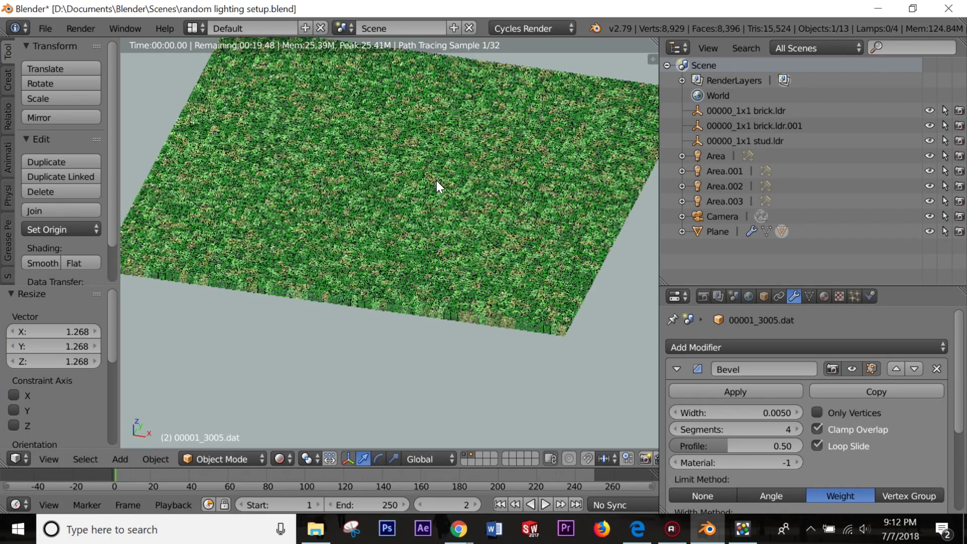
Step: Examine the rendered brick field from several angles, widening the 3D view for a larger preview
middle_click_drag(436, 181, 423, 255, "shift")
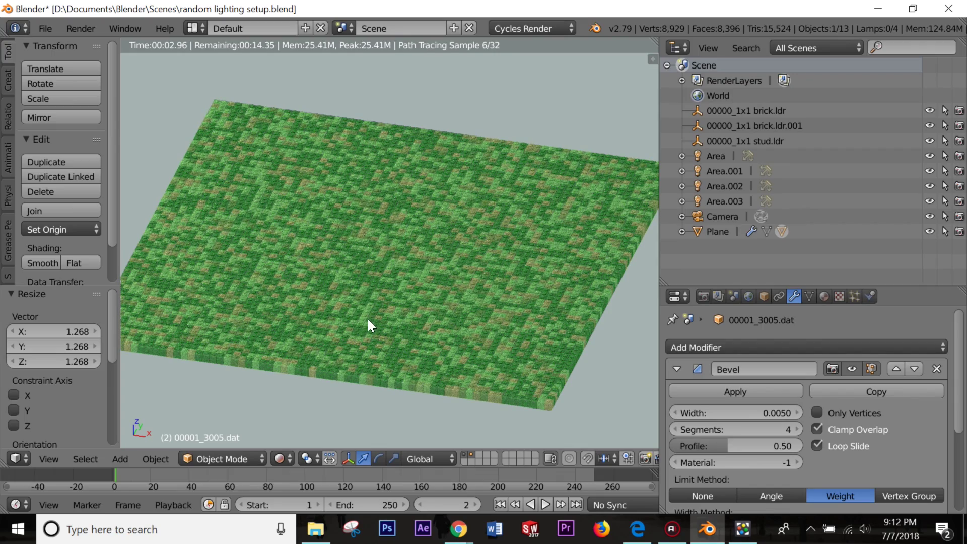
right_click(267, 283)
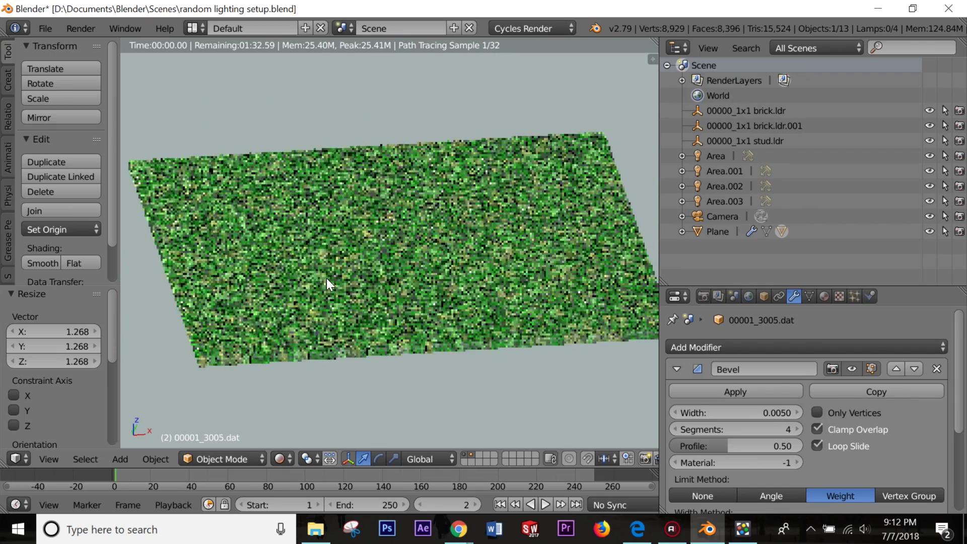
key("KP_2")
key("KP_2")
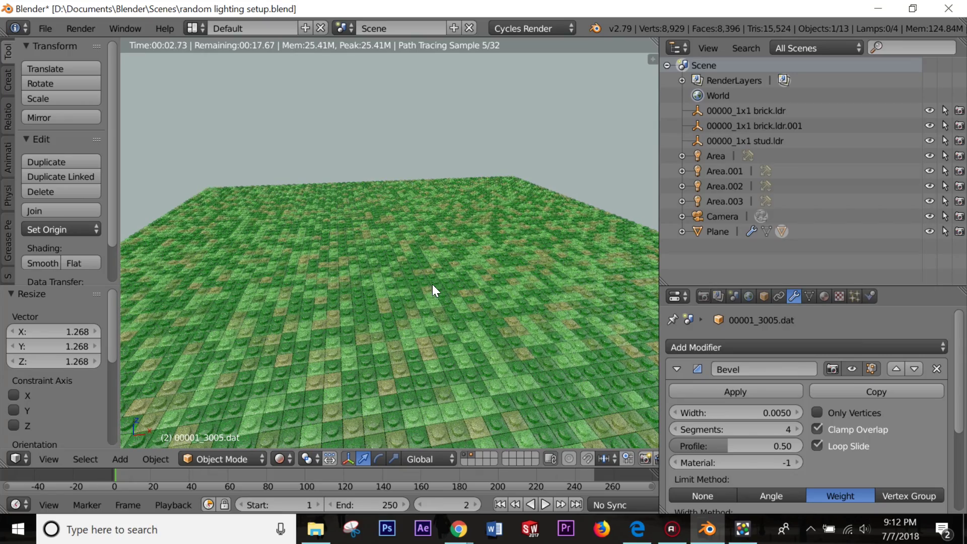
key("KP_4")
key("KP_4")
key("KP_4")
key("KP_4")
key("KP_4")
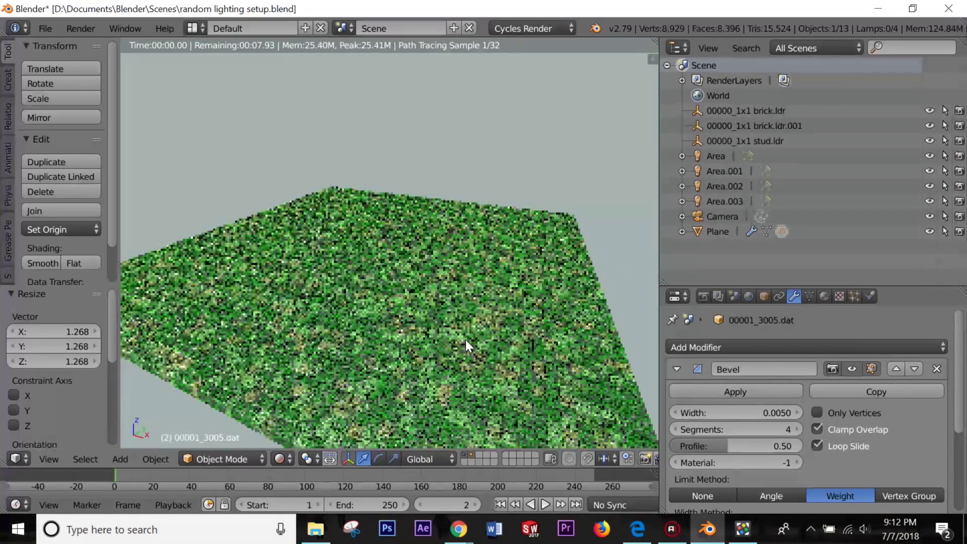
key("KP_4")
key("KP_4")
key("KP_4")
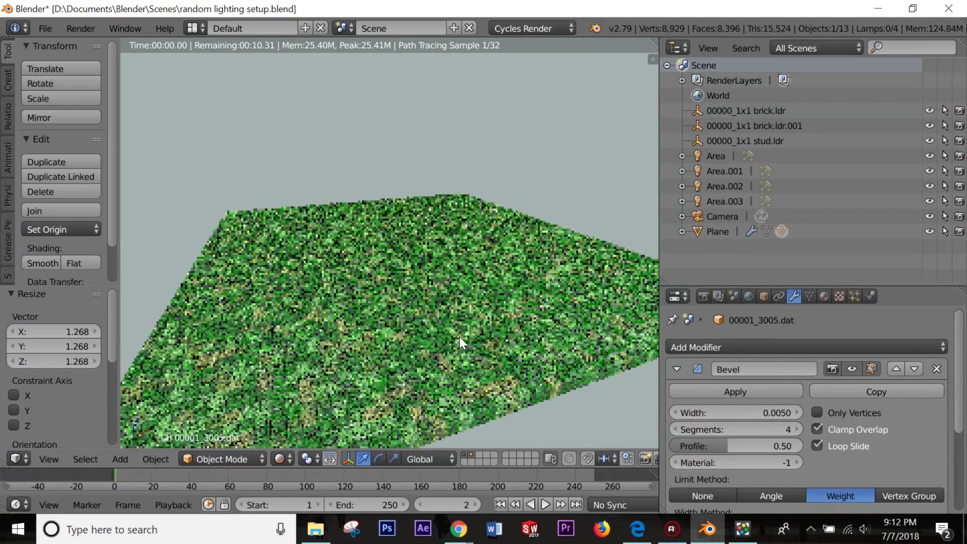
left_click_drag(658, 266, 766, 266)
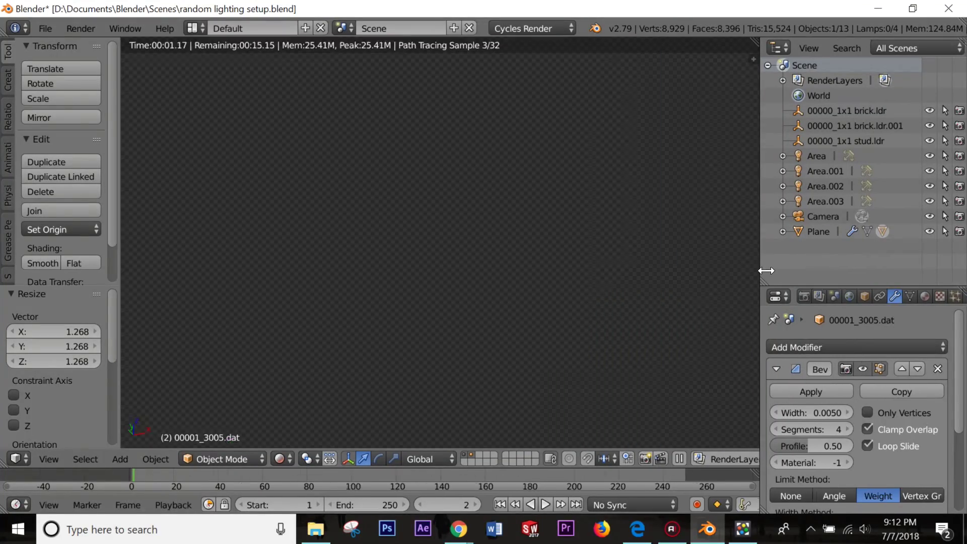
scroll(622, 311, "down", 2)
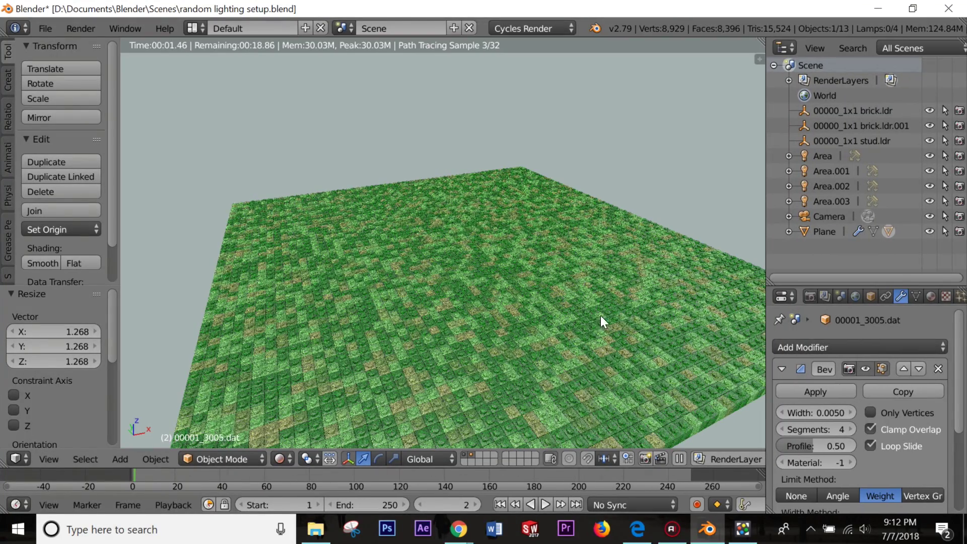
Step: Return the viewport to solid shading and select the plane that carries the duplicated bricks
key("shift+z")
scroll(504, 338, "down", 2)
right_click(507, 326)
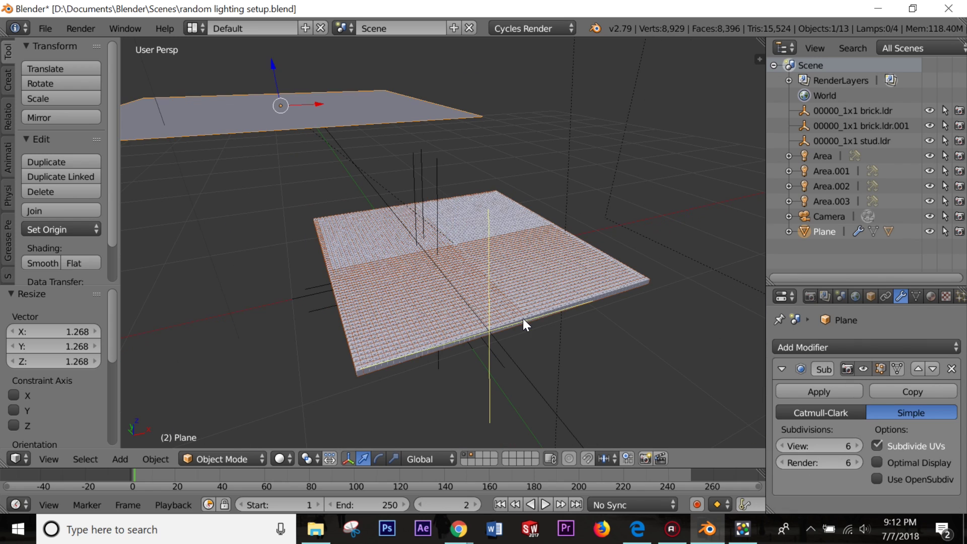
scroll(523, 320, "up", 2)
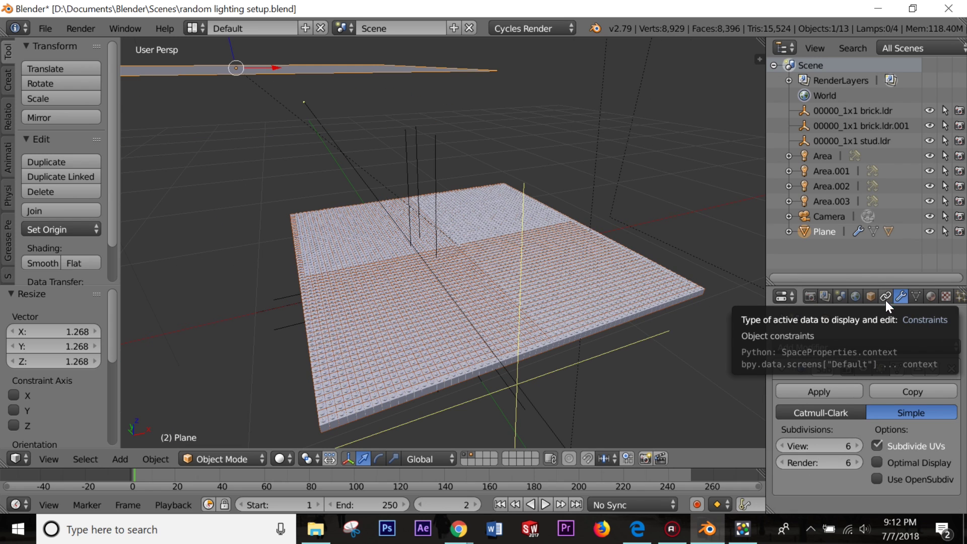
Step: Add a Displace modifier to the plane that carries the duplicated bricks
left_click(867, 348)
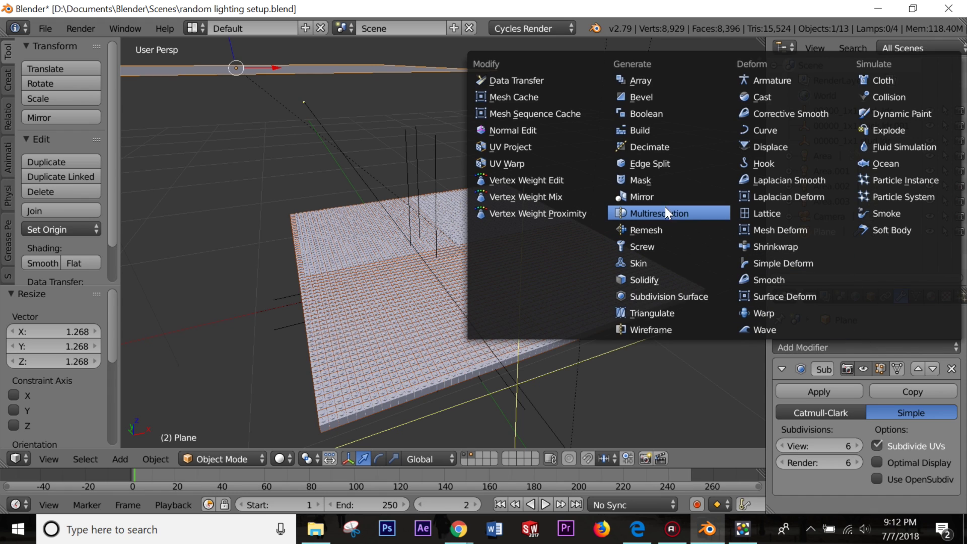
left_click(792, 146)
left_click_drag(963, 334, 961, 409)
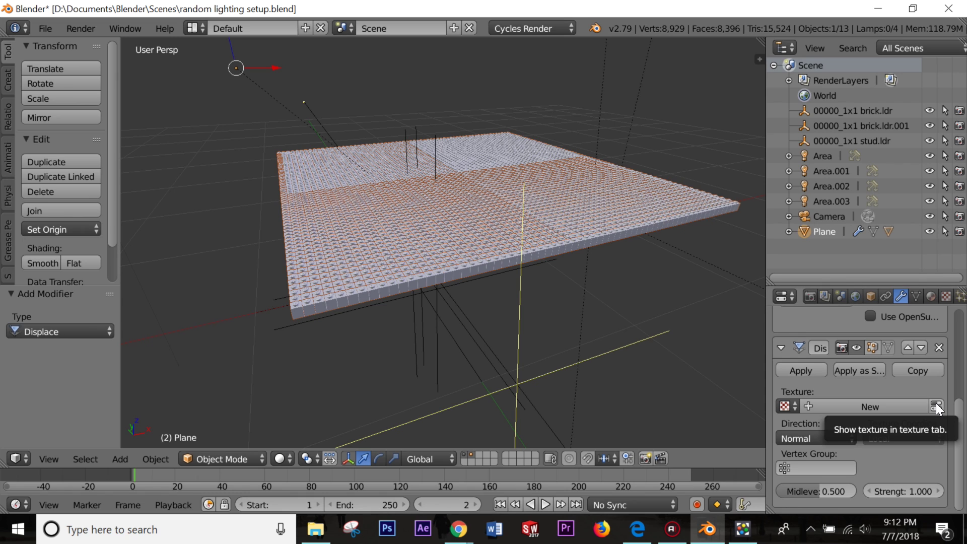
Step: Create a new texture for the plane's Displace modifier and set its type to Clouds
left_click(936, 405)
left_click(906, 347)
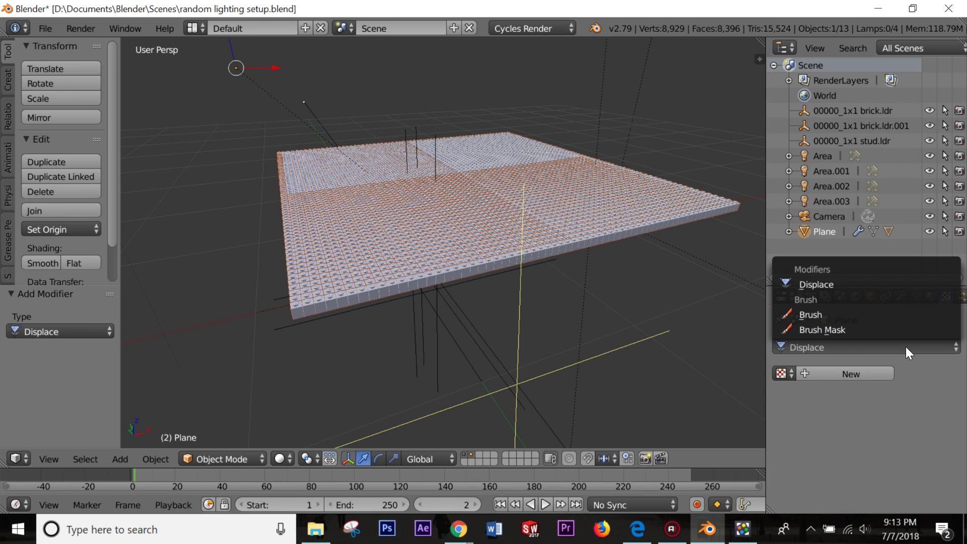
left_click(874, 373)
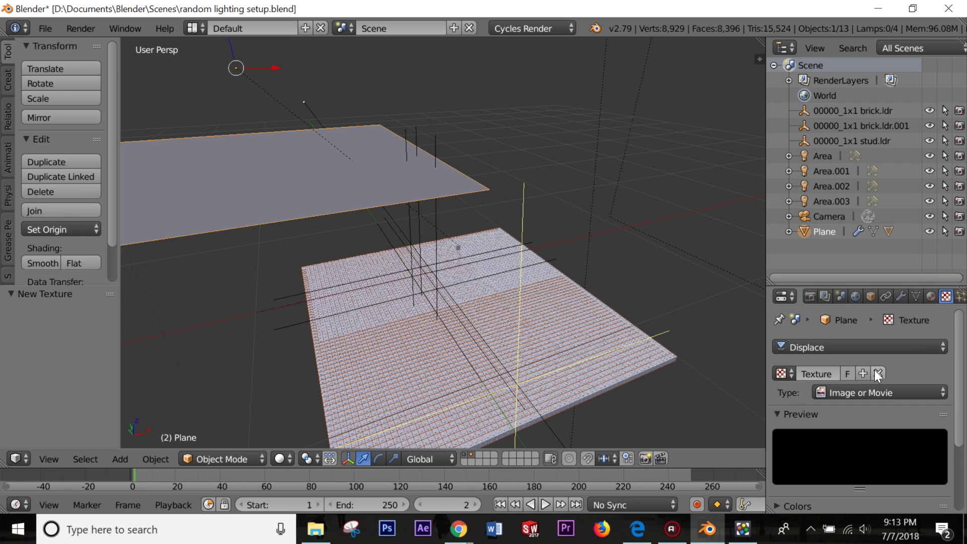
left_click(886, 393)
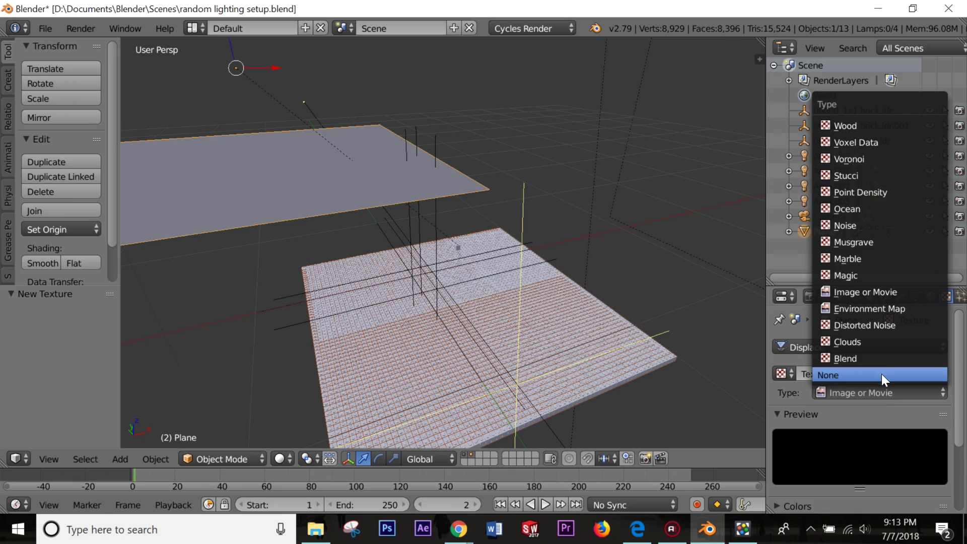
left_click(865, 343)
scroll(600, 302, "up", 3)
middle_click_drag(527, 296, 558, 290)
scroll(959, 367, "down", 1)
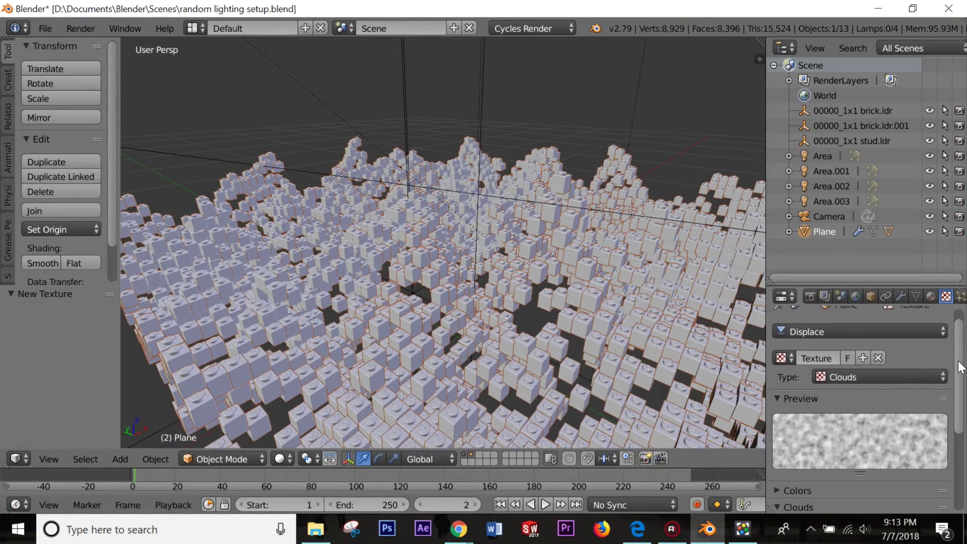
Step: Set the Clouds texture size to 2.00 and preview the brick terrain in rendered shading
scroll(960, 367, "down", 5)
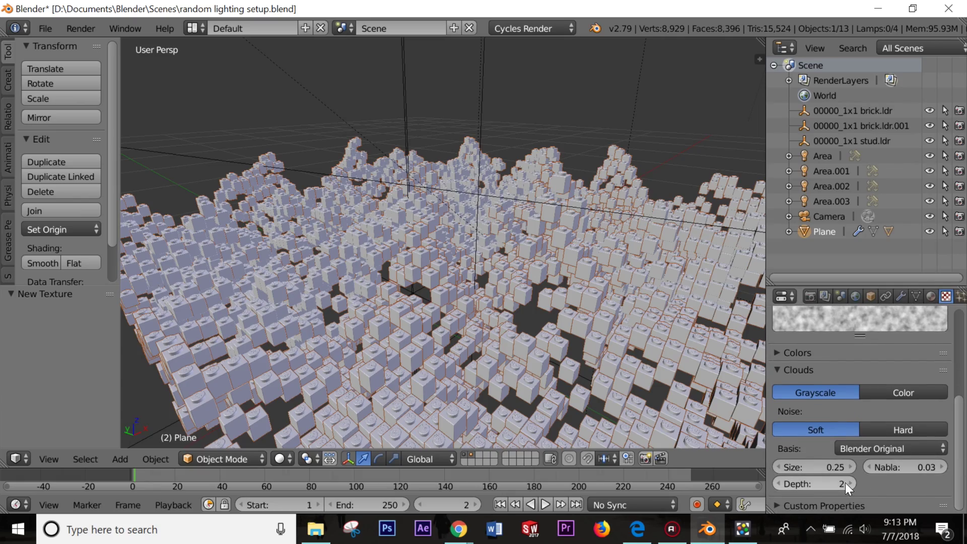
left_click_drag(836, 467, 937, 467)
mouse_move(606, 326)
middle_mouse_down()
mouse_move(562, 312)
mouse_move(394, 318)
middle_mouse_up()
key("shift+z")
scroll(452, 280, "up", 2)
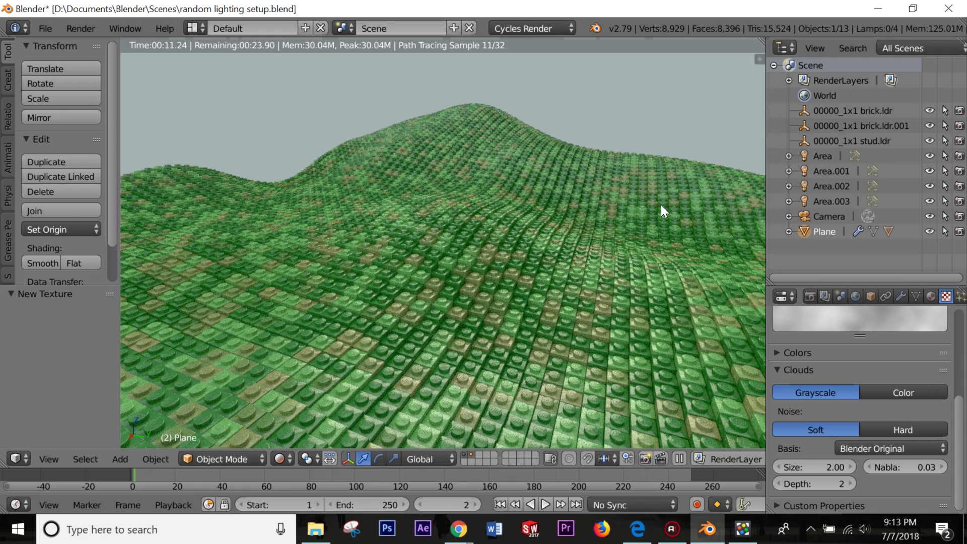
Step: Return to solid shading, split the 3D view in two and turn the new area into a Node Editor
key("shift+z")
left_click_drag(761, 46, 419, 84)
left_click(436, 455)
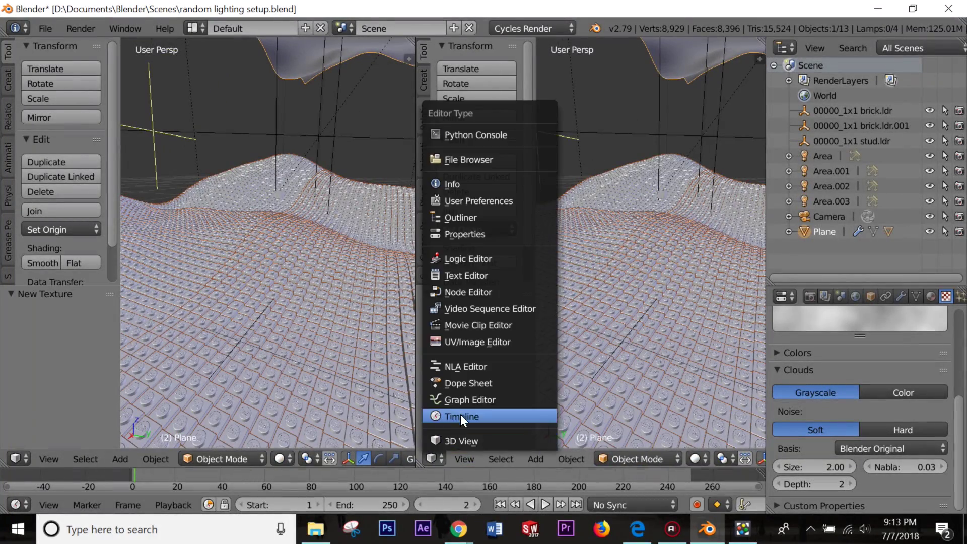
left_click(468, 289)
Step: Select the original 1x1 brick mesh, display its material nodes and narrow the node properties region for more canvas space
scroll(351, 256, "down", 5)
scroll(349, 255, "up", 3)
middle_click_drag(350, 255, 292, 251)
key("a")
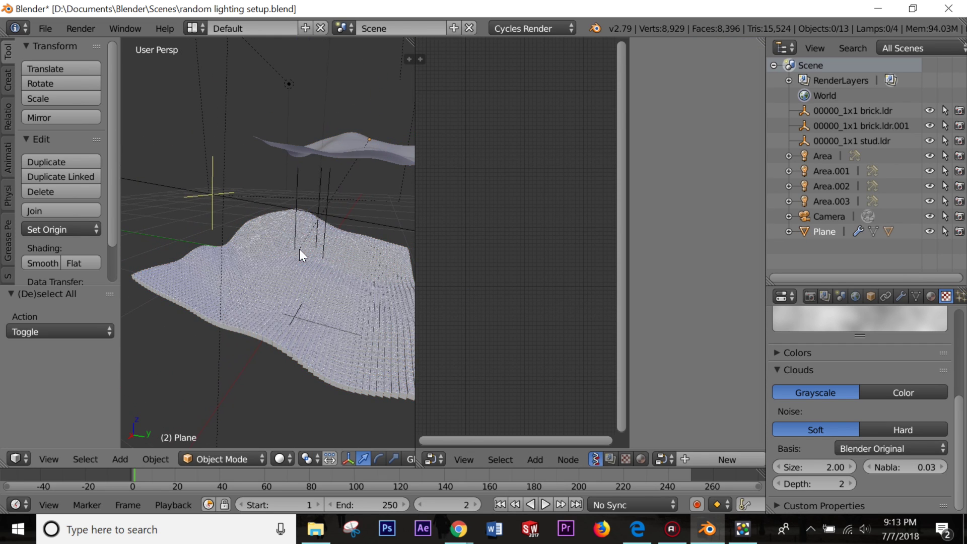
right_click(295, 250)
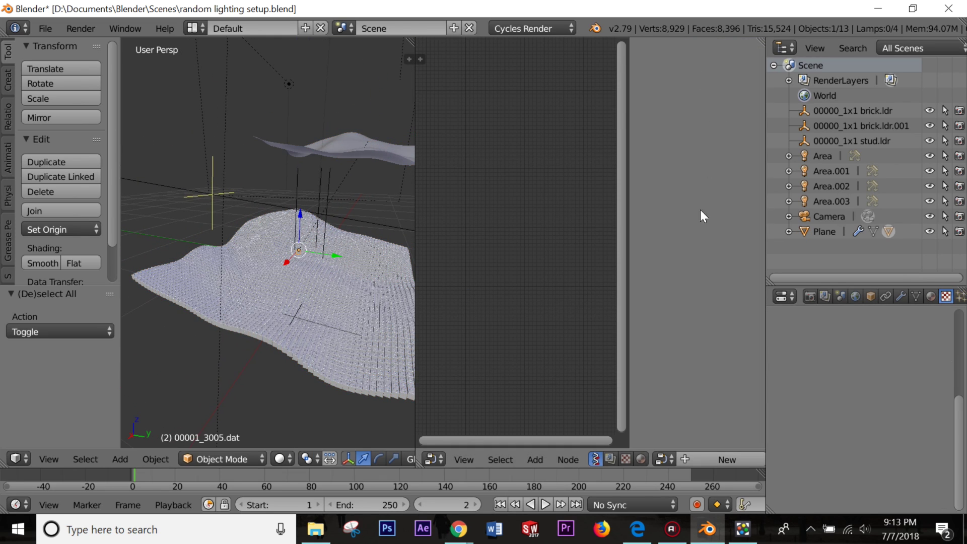
left_click(641, 459)
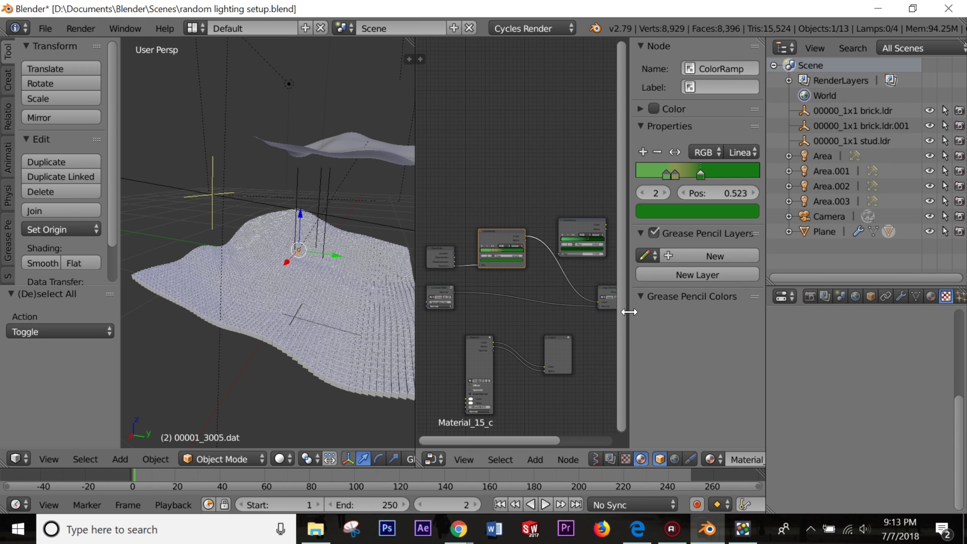
left_click_drag(628, 305, 735, 302)
Step: Disconnect the ColorRamp from the Lego Standard node's Color input and preview the terrain in rendered shading
scroll(548, 242, "up", 5)
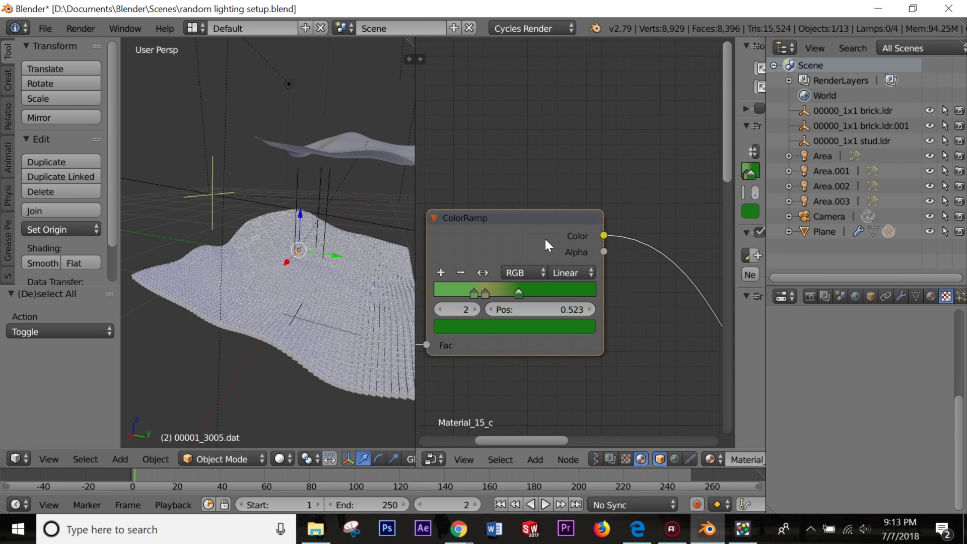
middle_click_drag(550, 252, 740, 172)
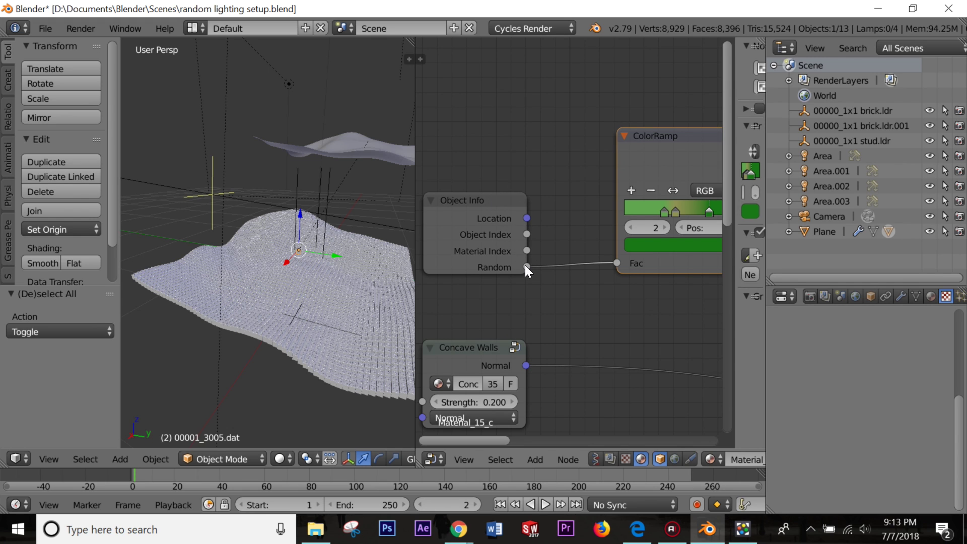
scroll(525, 265, "down", 3)
middle_click_drag(525, 267, 731, 231)
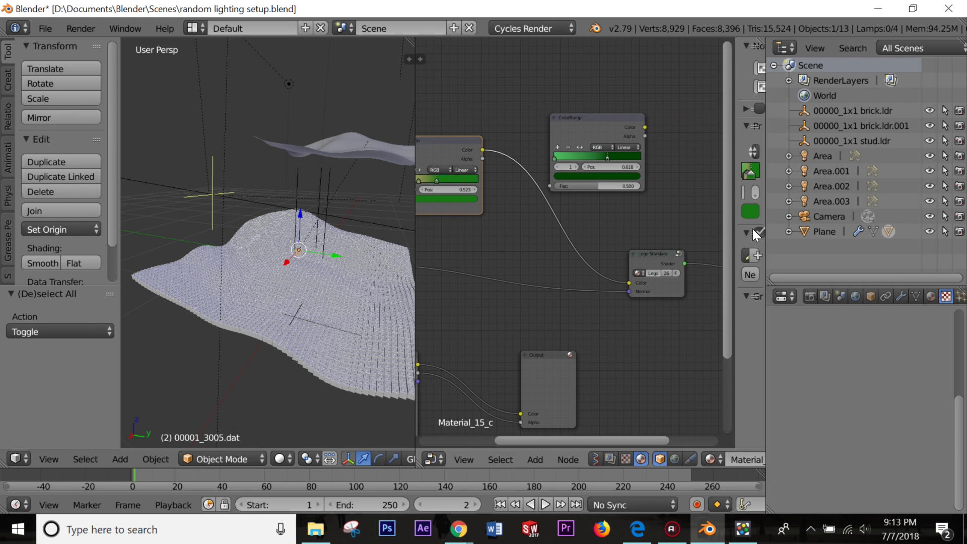
left_click_drag(629, 281, 504, 257)
key("shift+z")
scroll(317, 301, "up", 5)
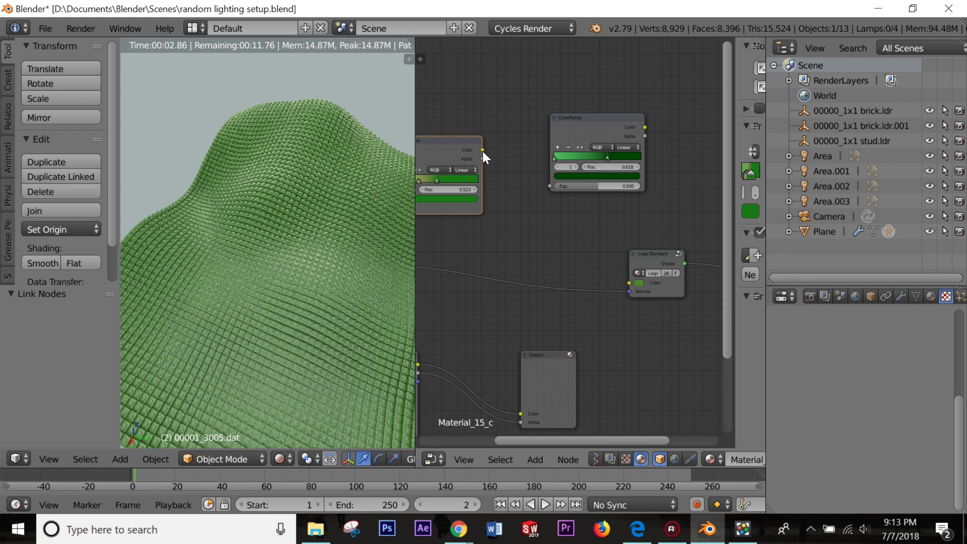
Step: Add a purple stop at position 0.419 to the ColorRamp and reconnect its Color output to the Lego Standard node's Color input
middle_click_drag(496, 167, 559, 177)
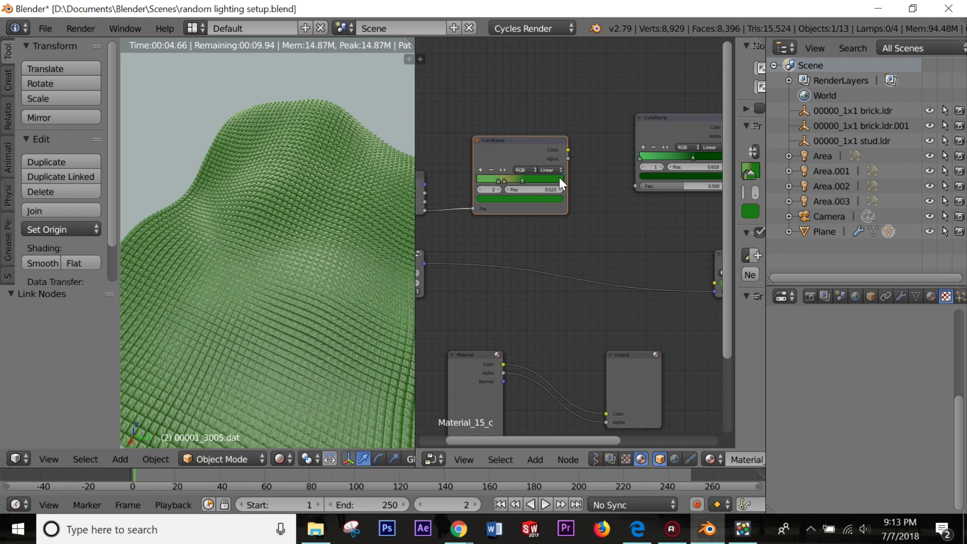
left_click(481, 170)
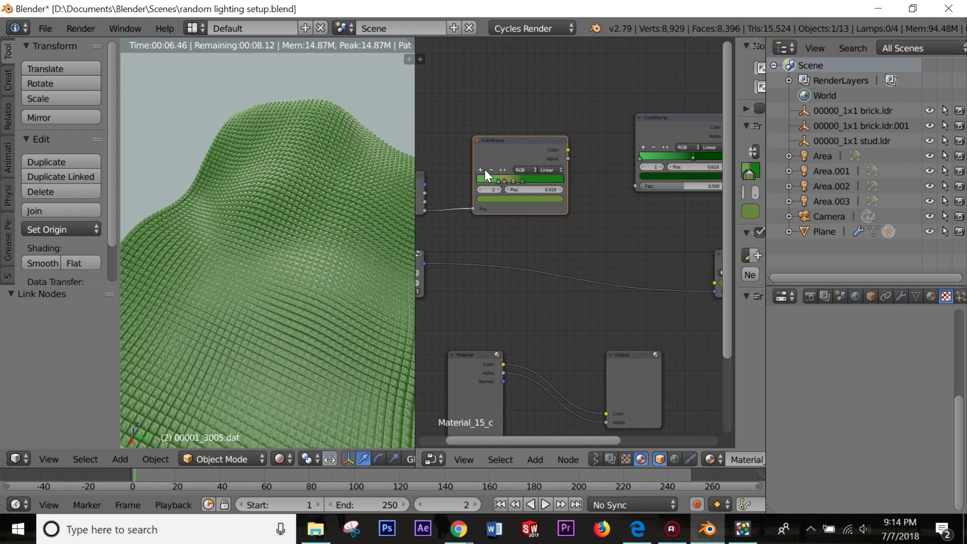
left_click(515, 198)
left_click(532, 122)
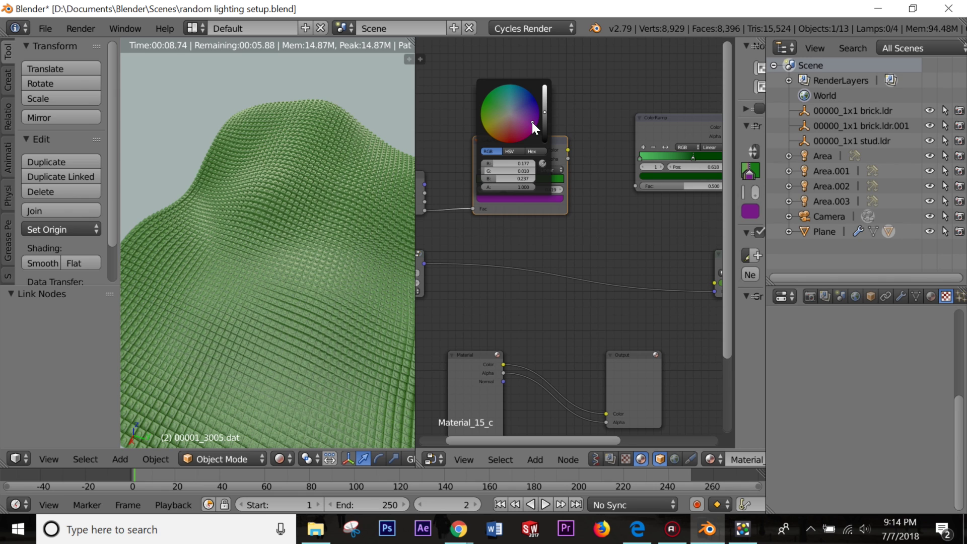
middle_click_drag(563, 184, 489, 177)
left_click_drag(494, 144, 641, 276)
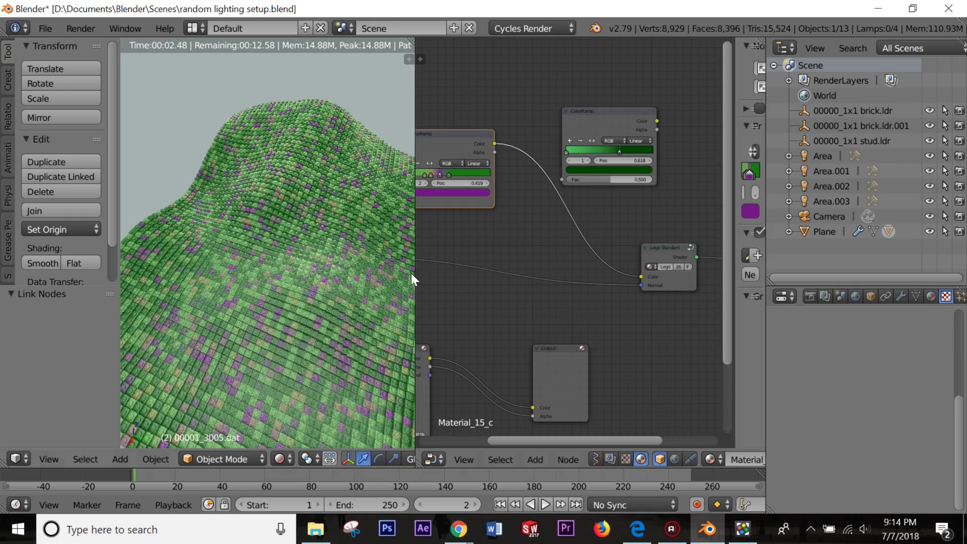
Step: Merge the Node Editor area back into the 3D view and inspect the rendered brick terrain from several angles
left_click_drag(413, 35, 530, 150)
middle_click_drag(619, 339, 485, 329)
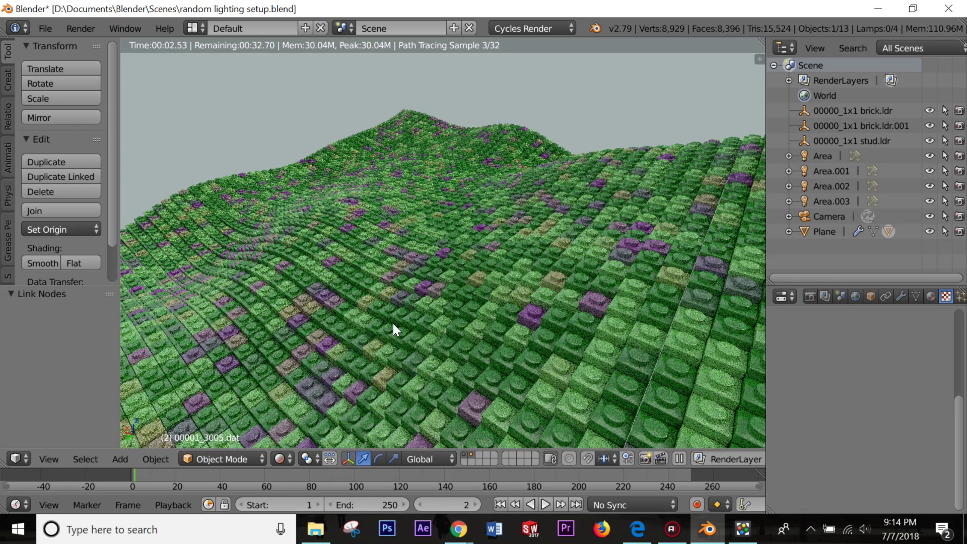
scroll(598, 332, "down", 3)
middle_click_drag(598, 332, 488, 362)
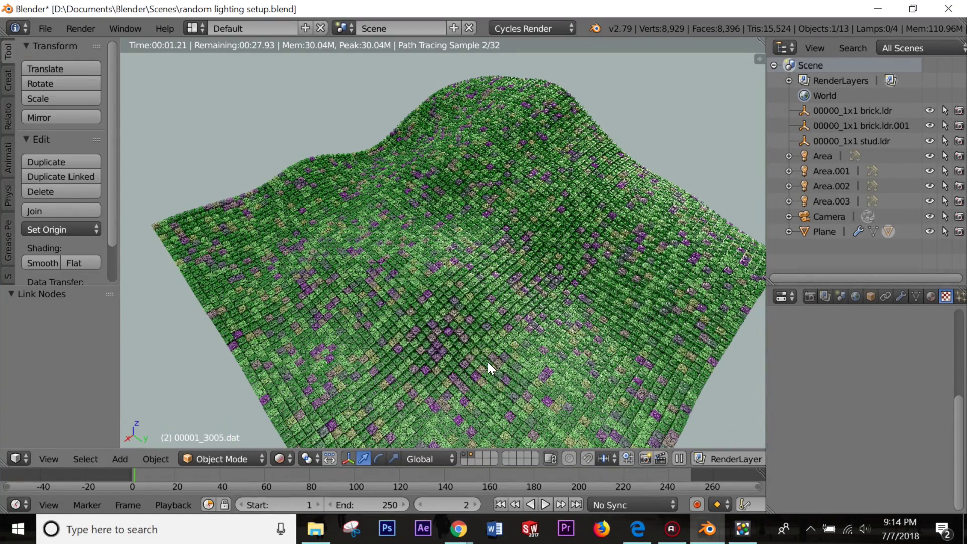
left_click(50, 28)
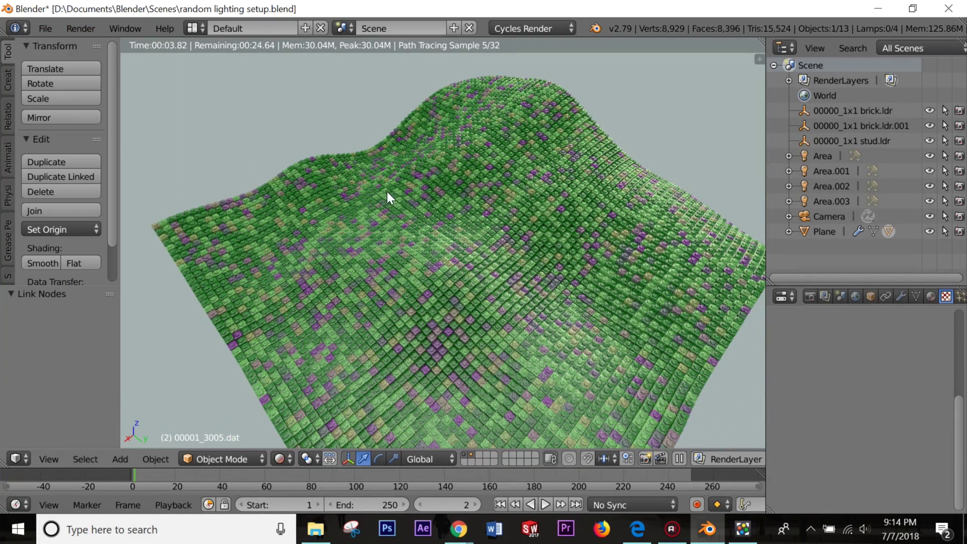
left_click(742, 529)
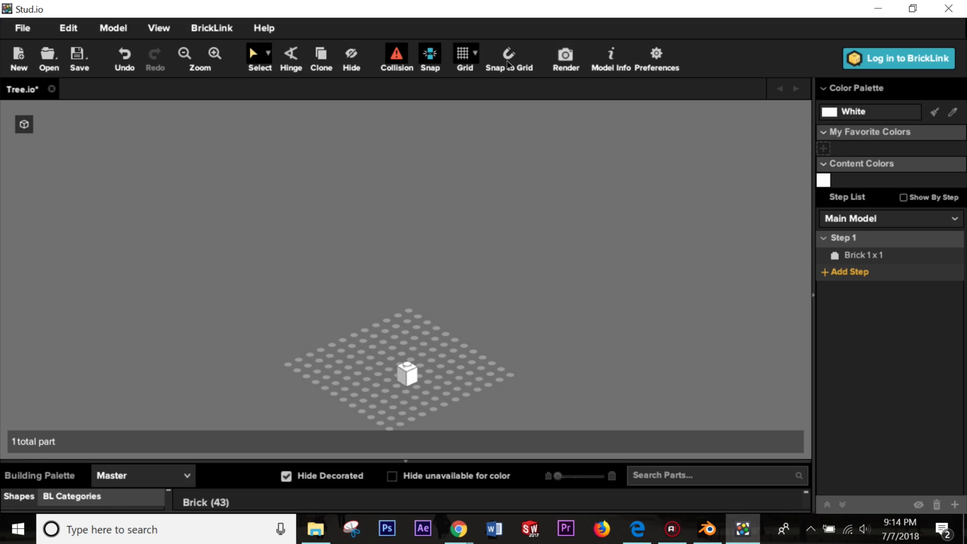
left_click(877, 8)
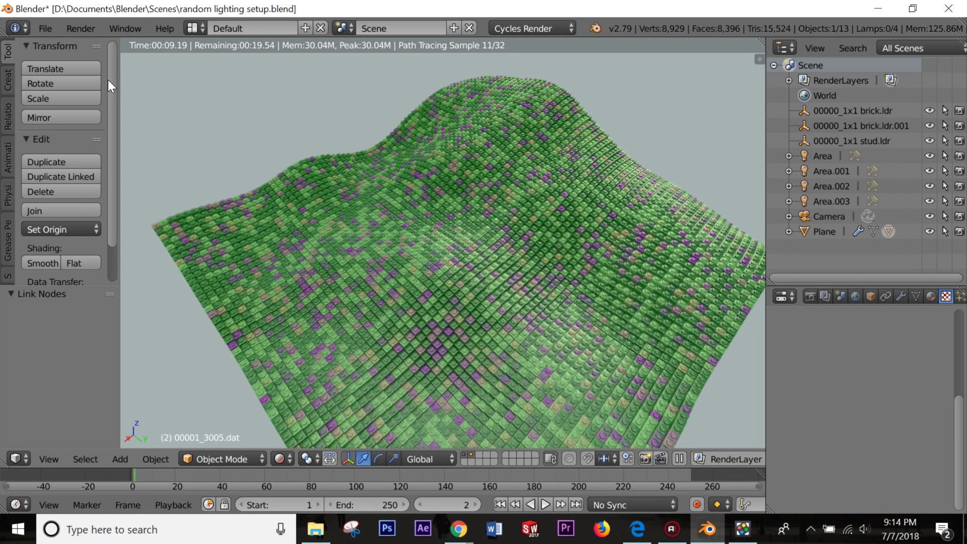
Step: Open the recent scene "german sitting on hillside.blend" and preview it through the camera in rendered shading
left_click(47, 27)
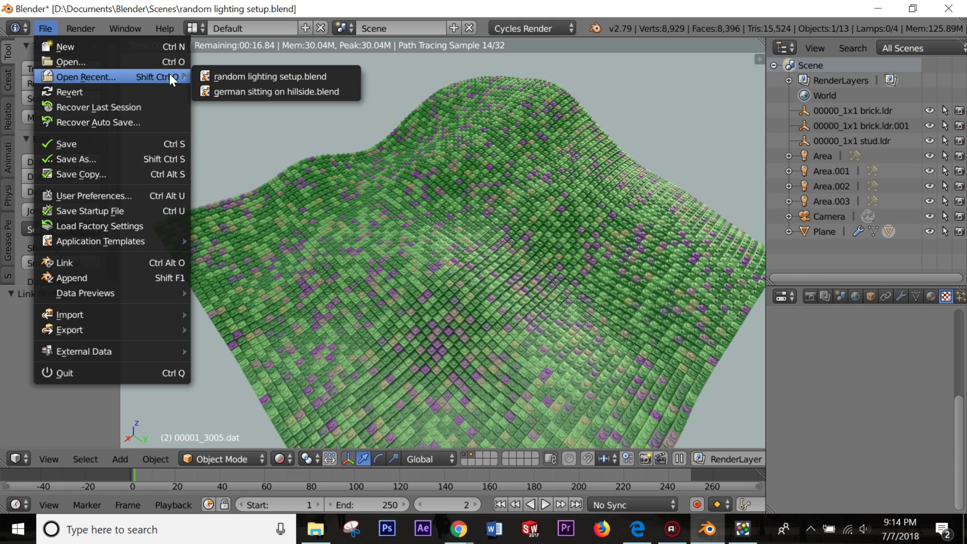
left_click(242, 93)
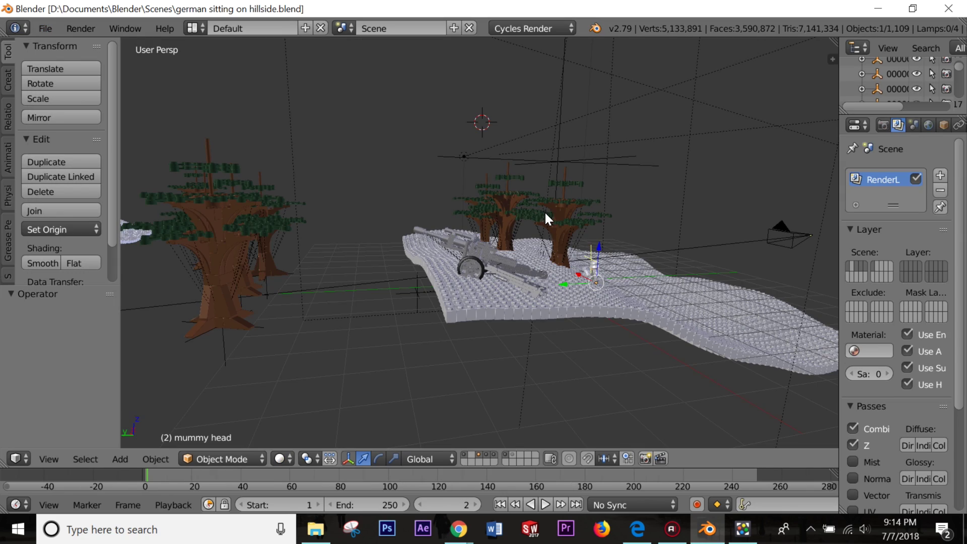
key("KP_0")
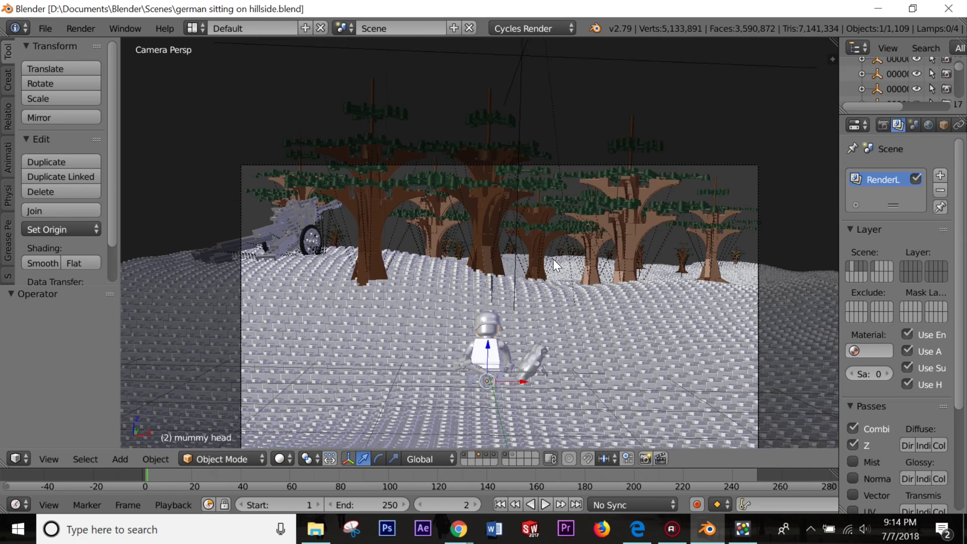
scroll(549, 249, "up", 3)
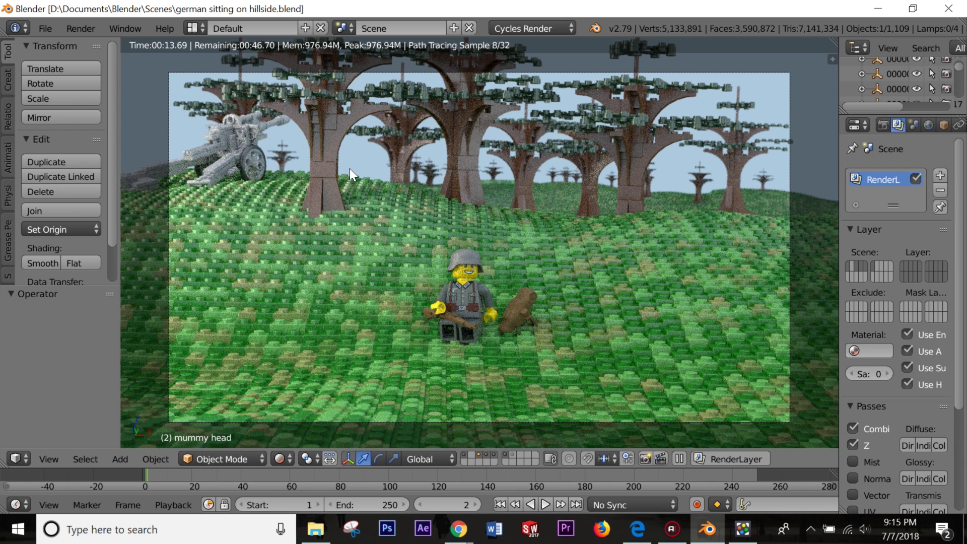
Step: Switch to Stud.io and start importing an existing model
left_click(743, 528)
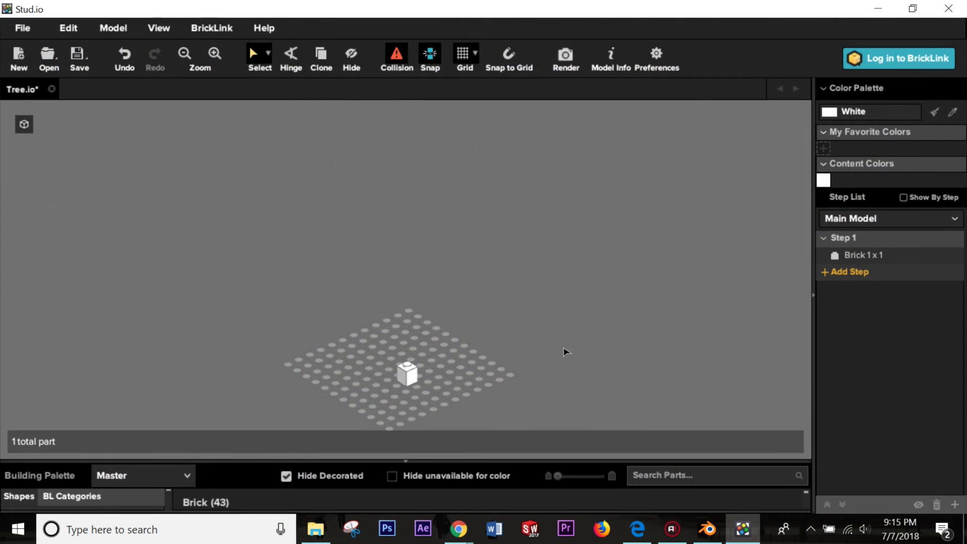
left_click(23, 27)
mouse_move(65, 144)
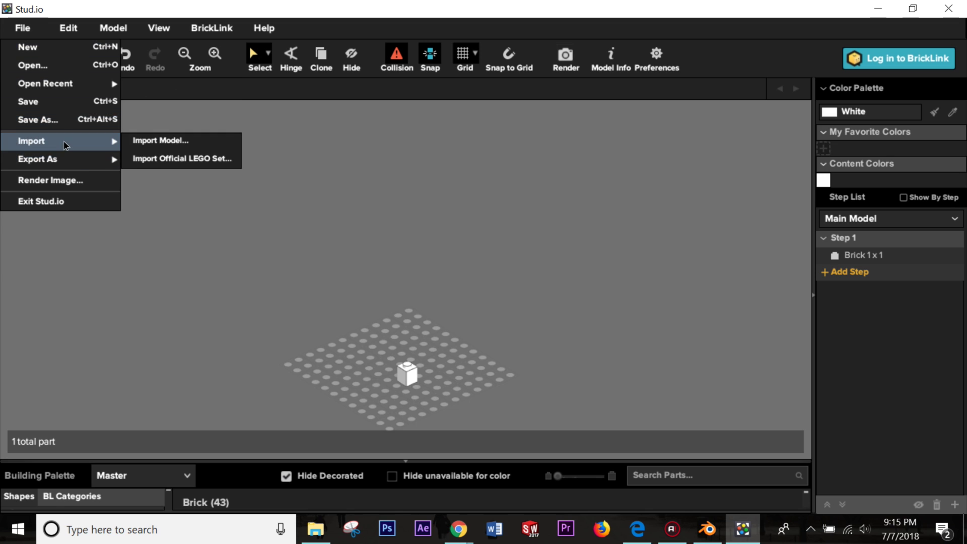
left_click(172, 146)
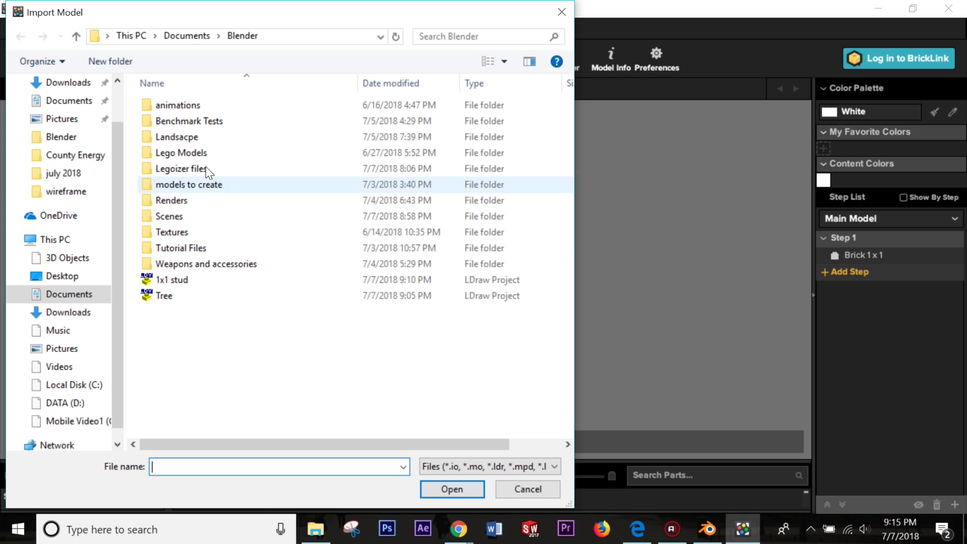
Step: Import the FH 150mm model from the designer's subfolder of Documents > Lego Design files
left_click(186, 36)
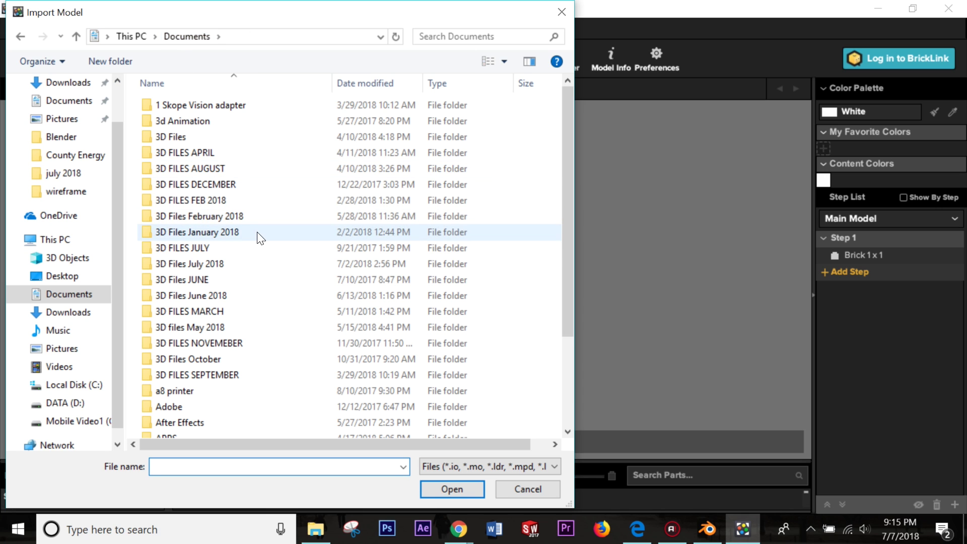
scroll(257, 234, "down", 9)
left_click(216, 318)
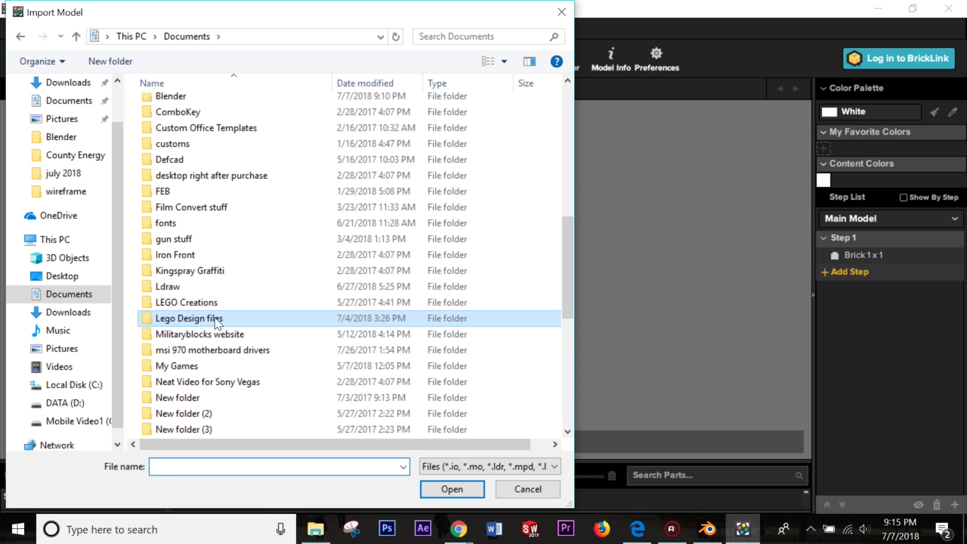
double_click(219, 318)
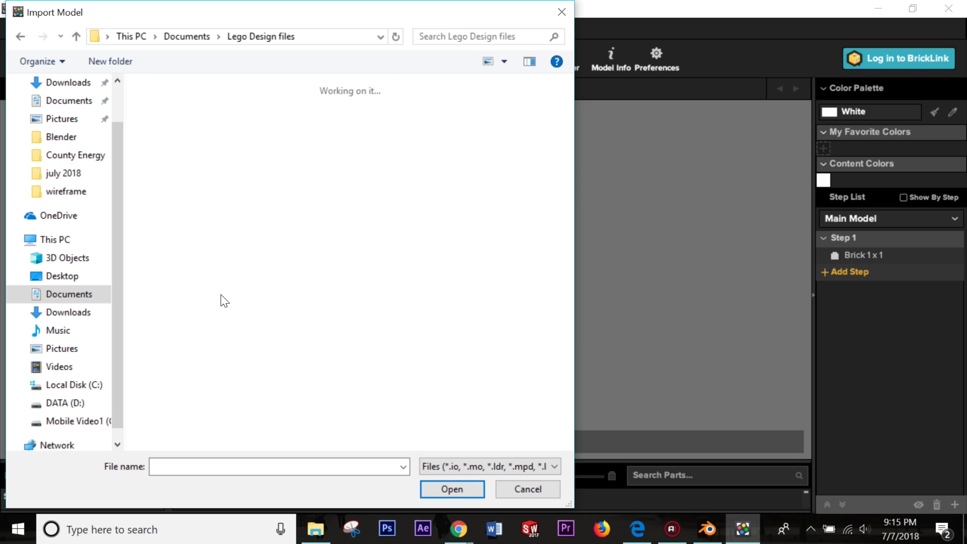
double_click(209, 137)
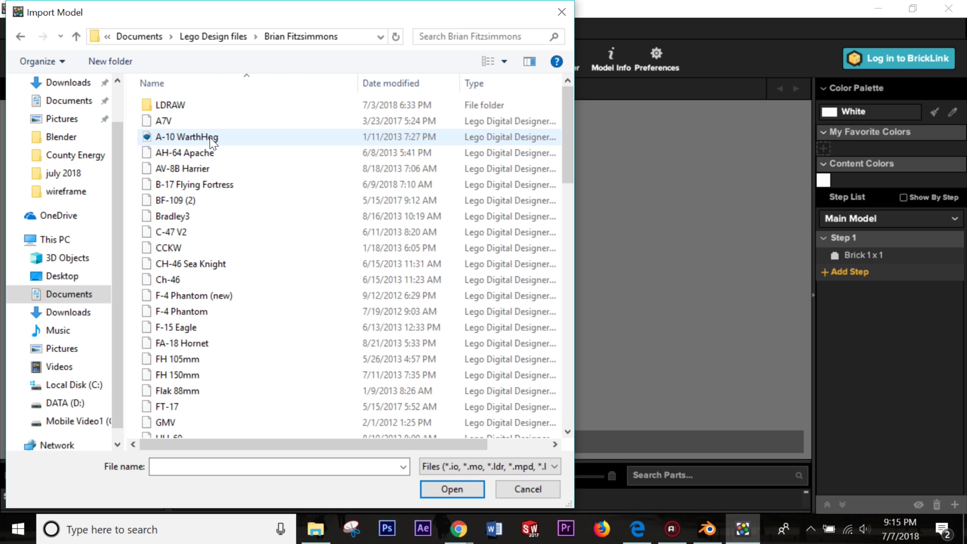
scroll(191, 248, "down", 5)
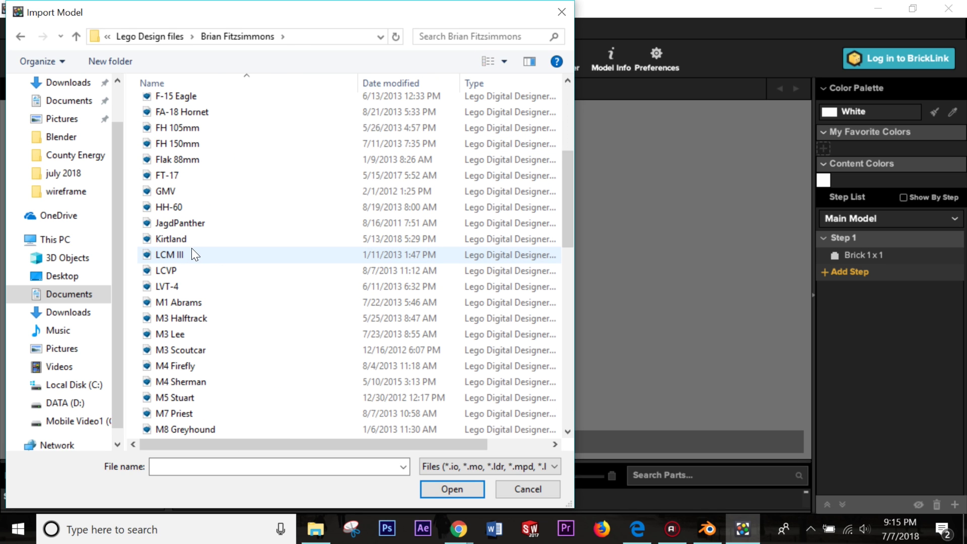
scroll(194, 227, "up", 1)
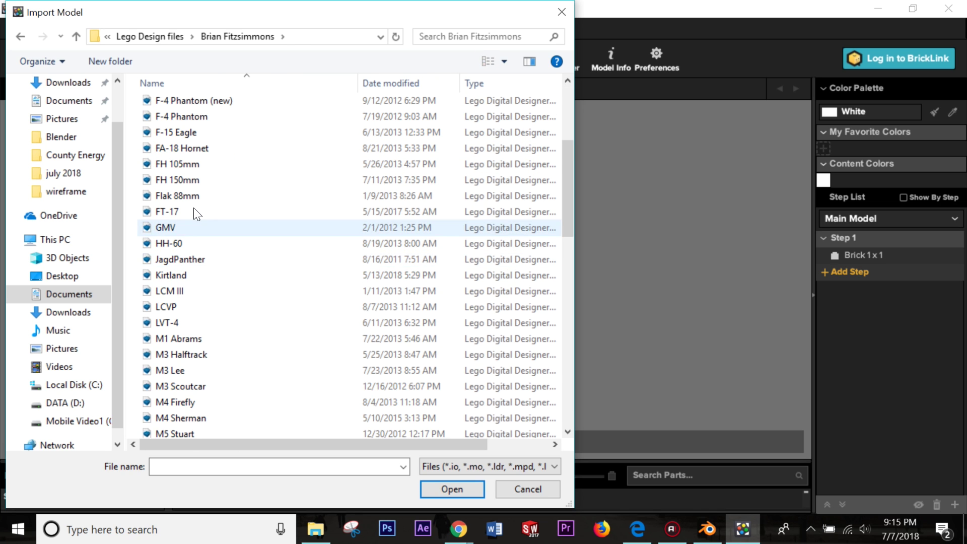
double_click(199, 179)
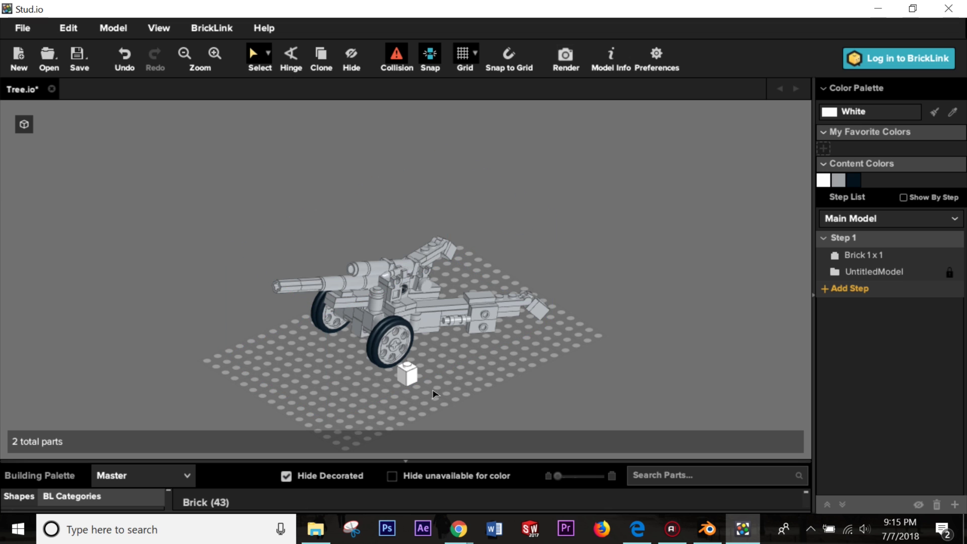
Step: Delete the white 1 x 1 brick beside the imported howitzer's wheel
scroll(434, 394, "up", 4)
right_click_drag(486, 319, 464, 320)
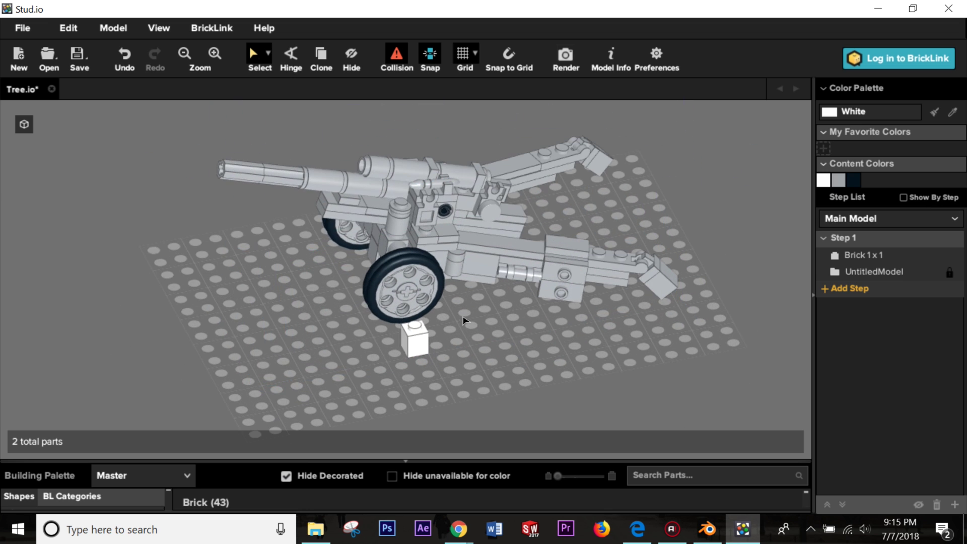
left_click(414, 337)
key("Delete")
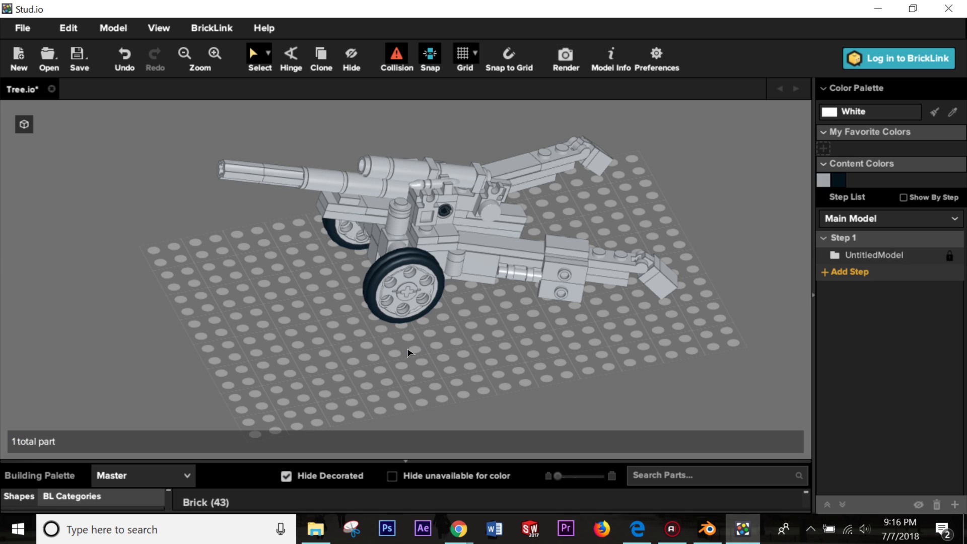
left_click(23, 28)
mouse_move(61, 159)
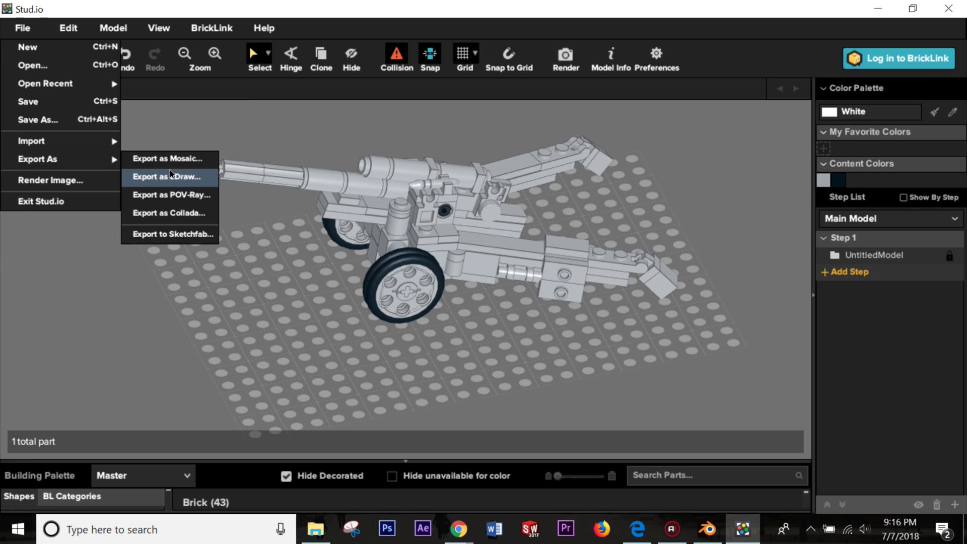
left_click(478, 309)
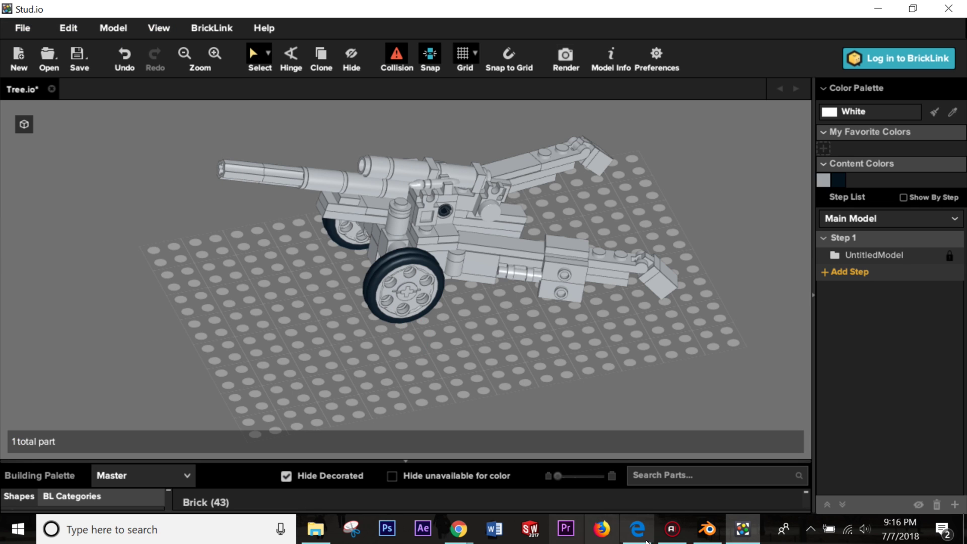
Step: Switch to Blender and change the 3D view area to the UV/Image Editor
left_click(708, 529)
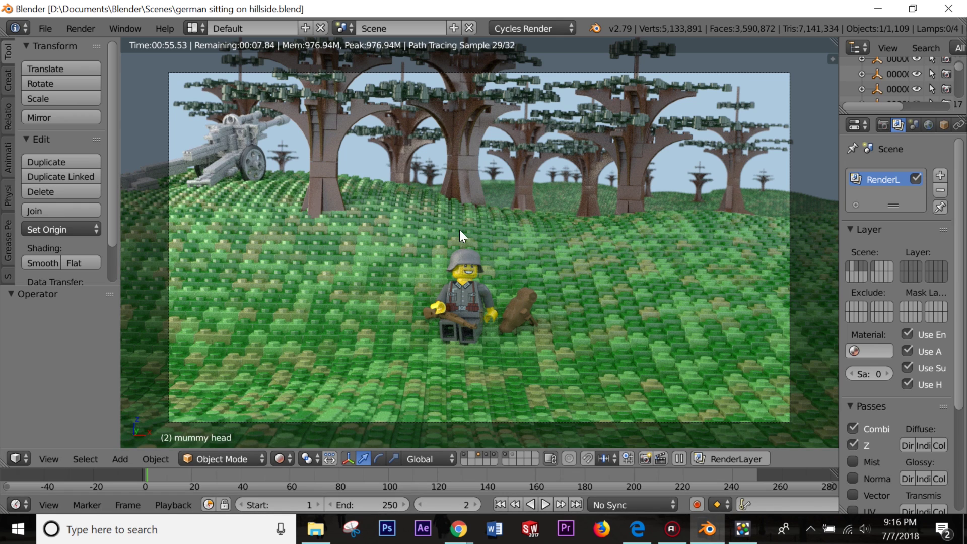
left_click(17, 457)
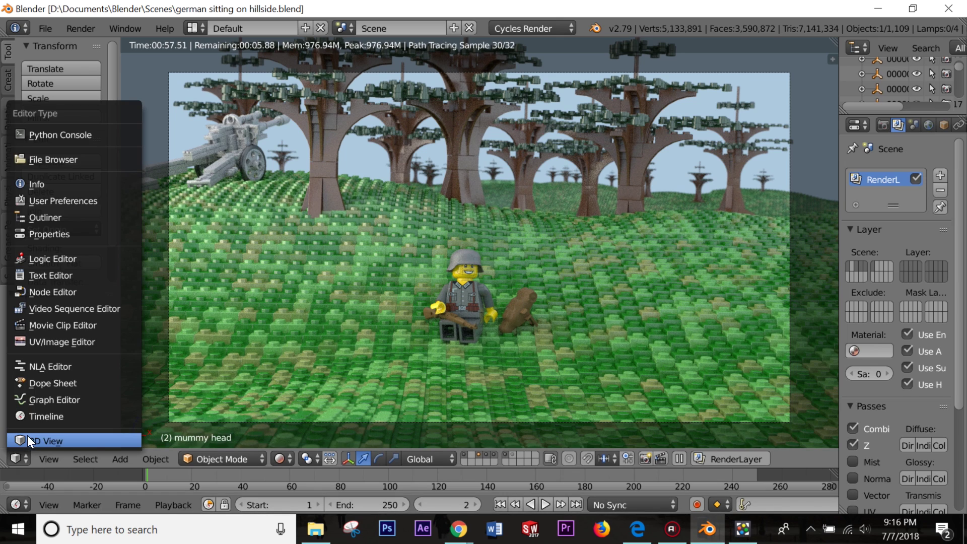
left_click(80, 339)
Step: Look again at the howitzer in Stud.io, return to Blender and open the choice of editor types
left_click(316, 527)
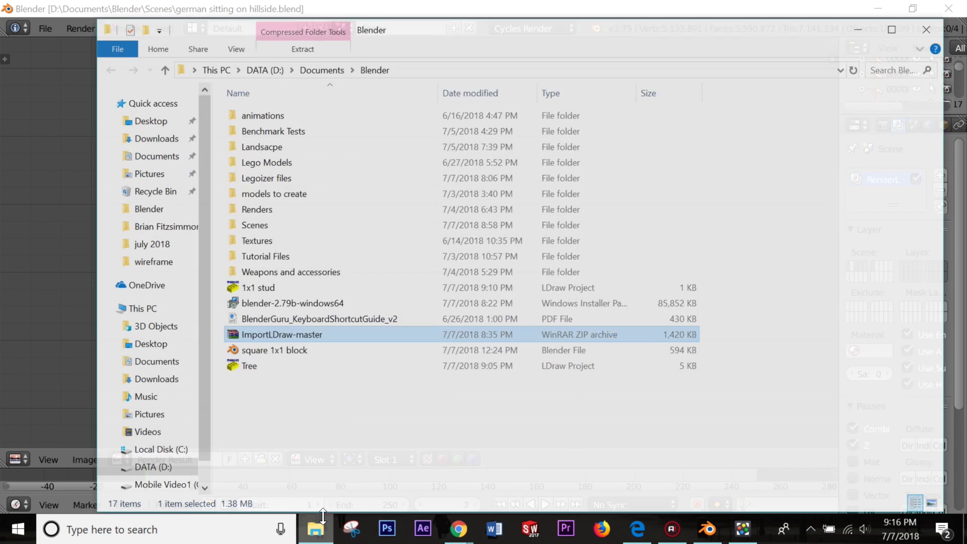
left_click(317, 528)
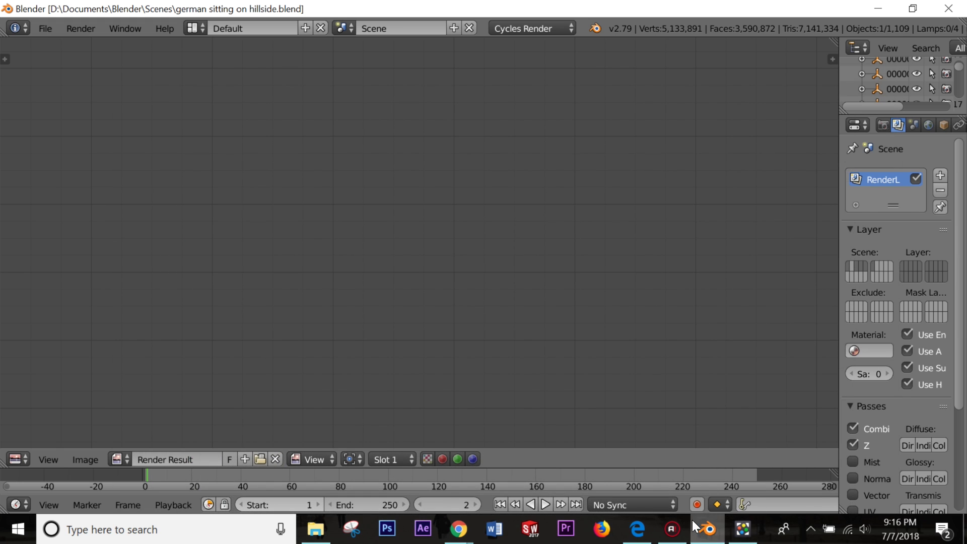
left_click(720, 538)
right_click_drag(578, 396, 509, 292)
left_click(512, 296)
scroll(513, 296, "down", 2)
left_click(708, 529)
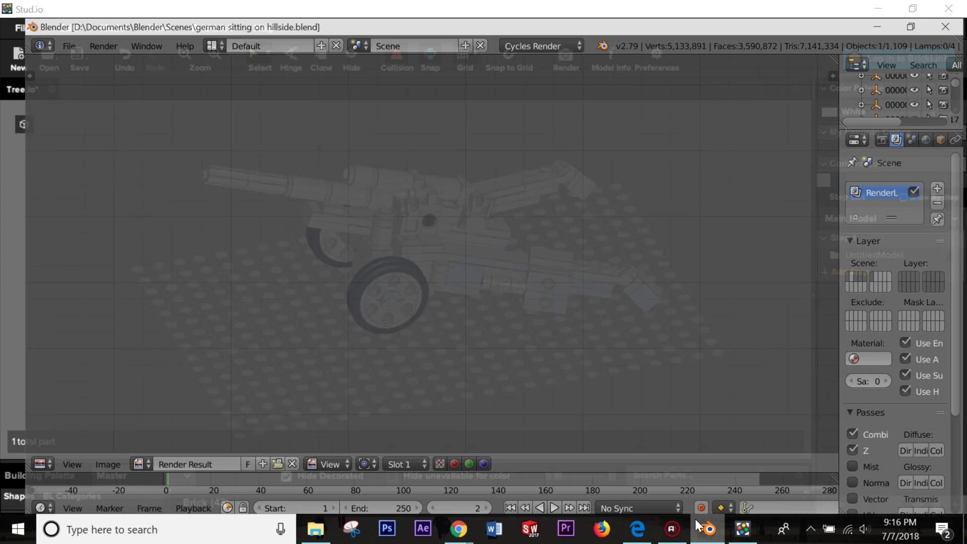
left_click(19, 458)
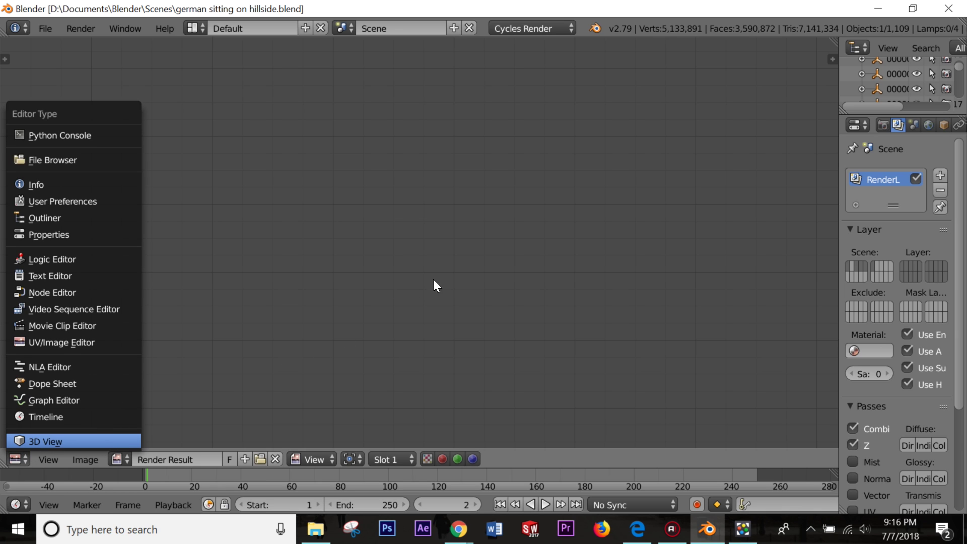
Step: Switch to the YouTube window in Chrome and search for "blender guru tutorial"
mouse_move(458, 529)
left_click(516, 450)
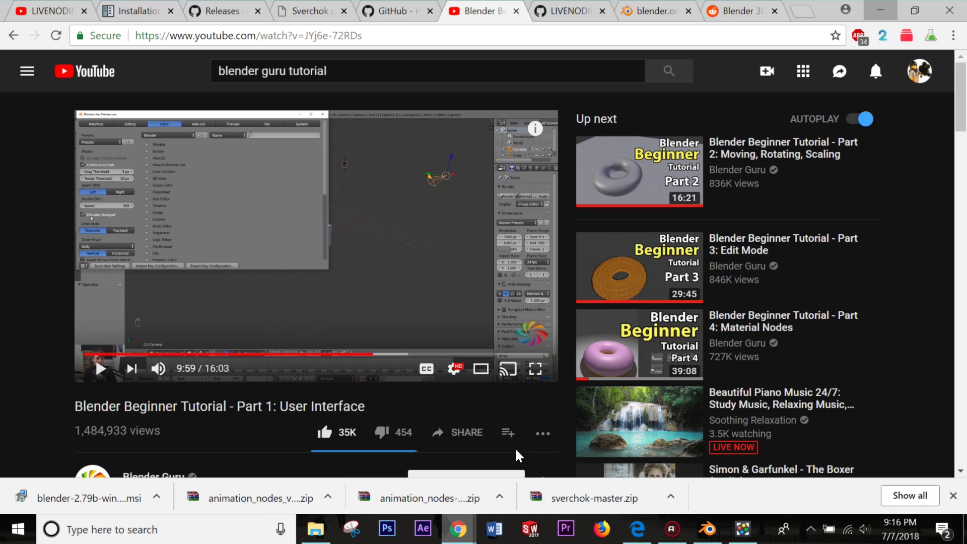
left_click_drag(253, 406, 358, 406)
left_click(389, 402)
left_click(670, 72)
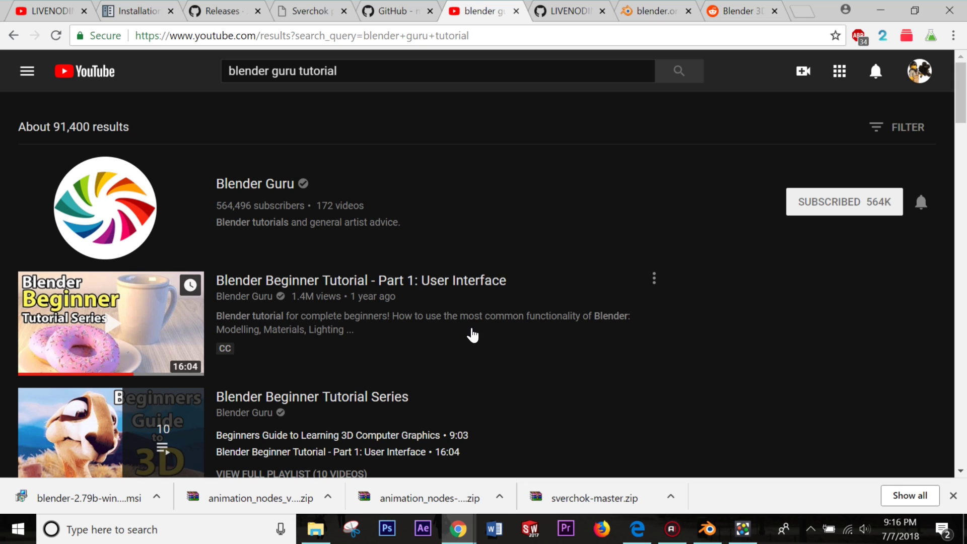
Step: Check on Blender, return to the YouTube window in Chrome and browse the Blender Guru beginner tutorials in the results
left_click(707, 529)
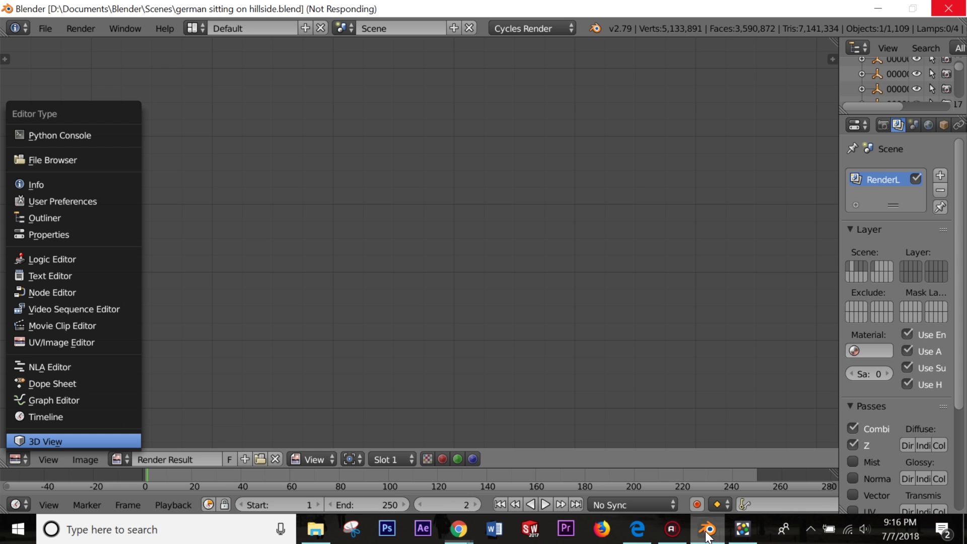
mouse_move(458, 529)
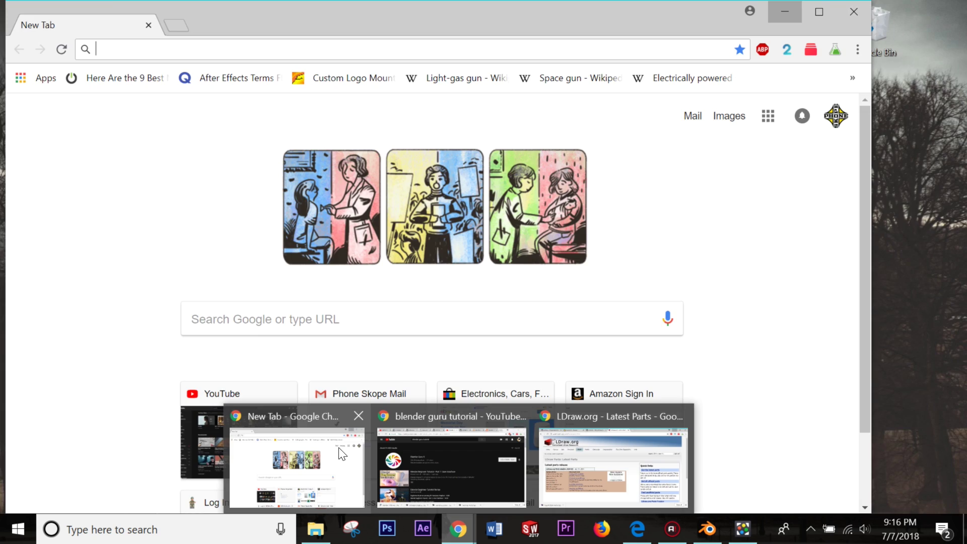
left_click(452, 468)
scroll(356, 339, "down", 4)
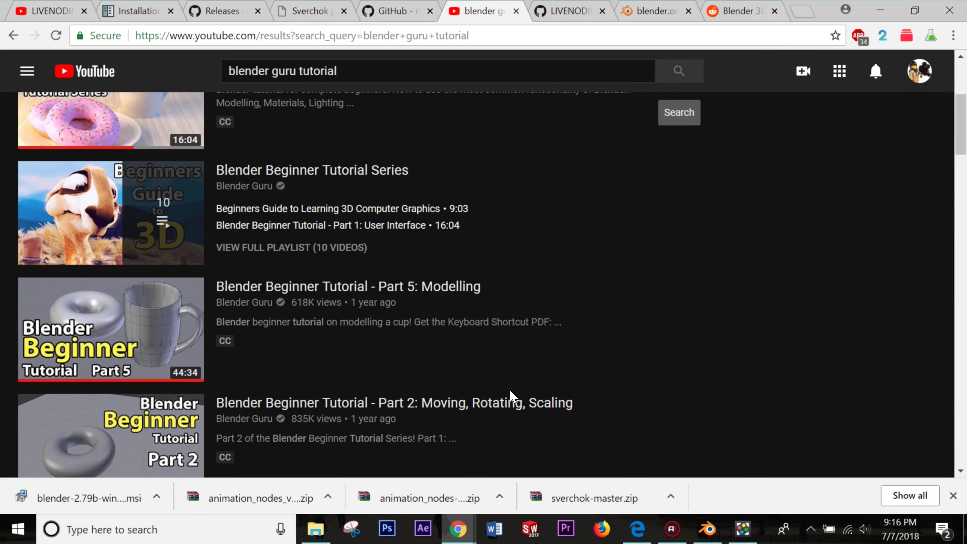
scroll(600, 391, "down", 5)
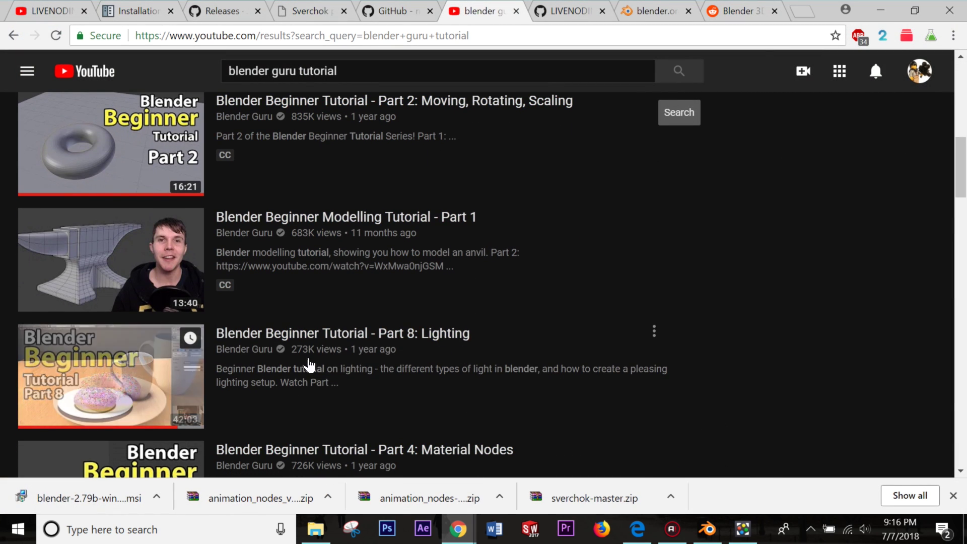